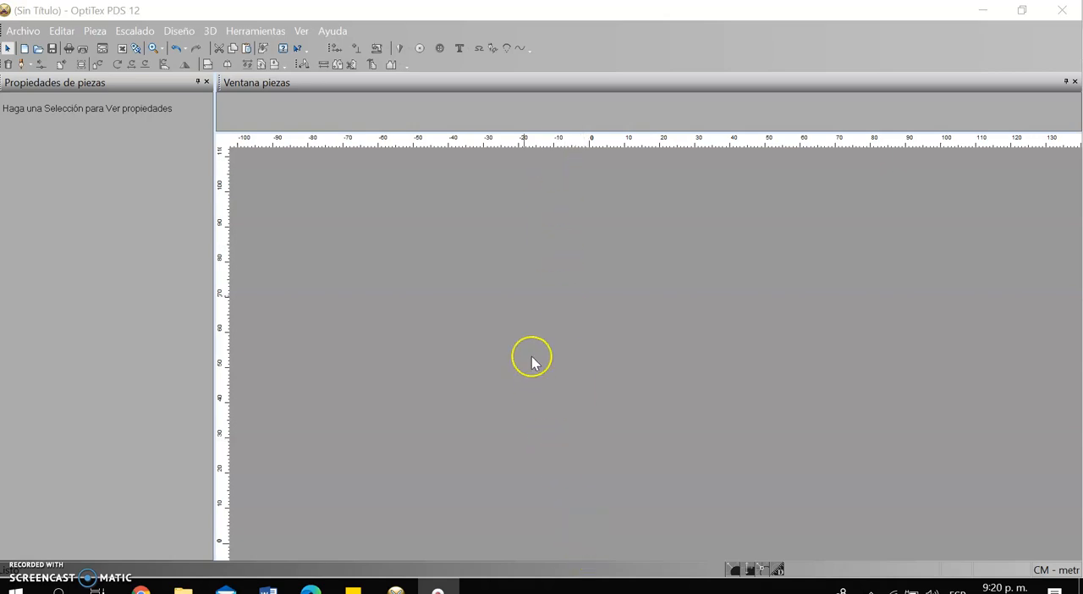
Create a rectangular piece named DEL, 24 cm wide and 105 cm long
{"action": "right_click", "coordinate": [537, 239]}
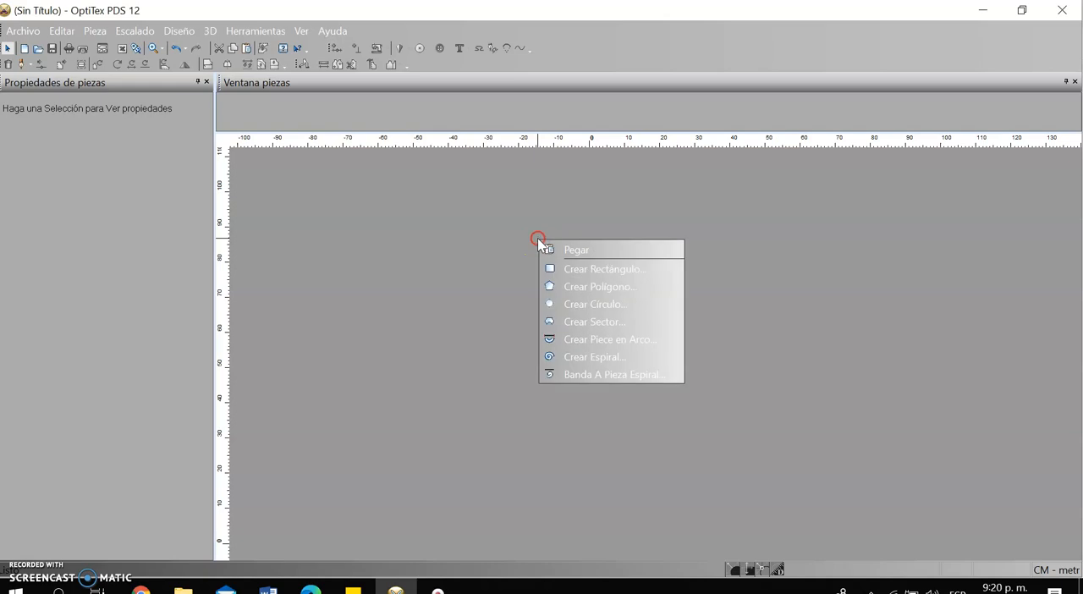
{"action": "left_click", "coordinate": [607, 271]}
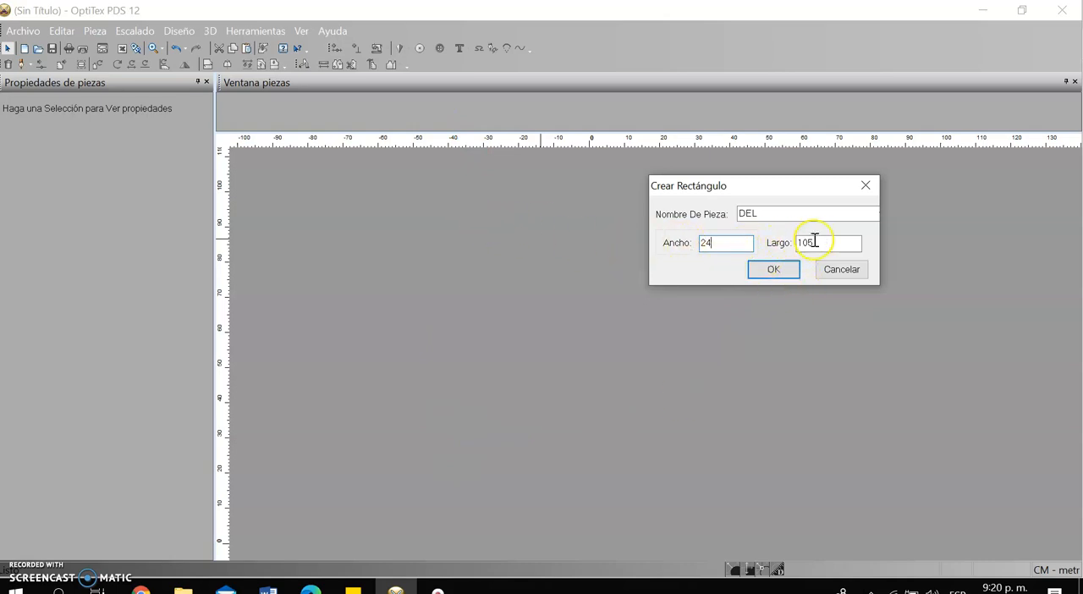
{"action": "left_click", "coordinate": [785, 278]}
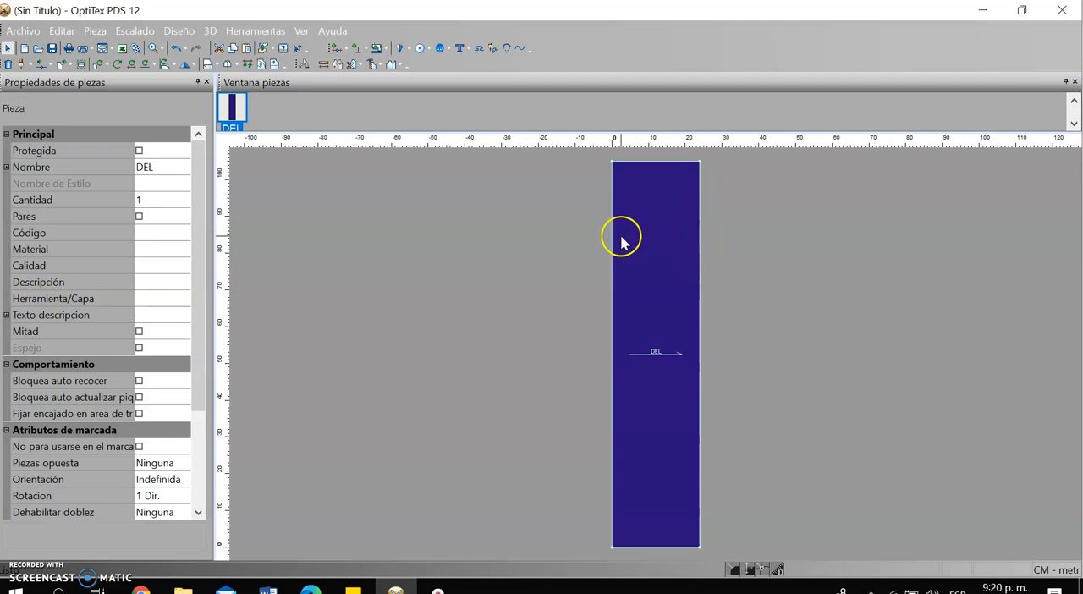
Create a line parallel to the piece's top edge at a distance of 26 cm, adding points on the contour where it meets
{"action": "scroll", "coordinate": [699, 203], "scroll_direction": "down", "scroll_amount": 1}
{"action": "scroll", "coordinate": [639, 389], "scroll_direction": "up", "scroll_amount": 4}
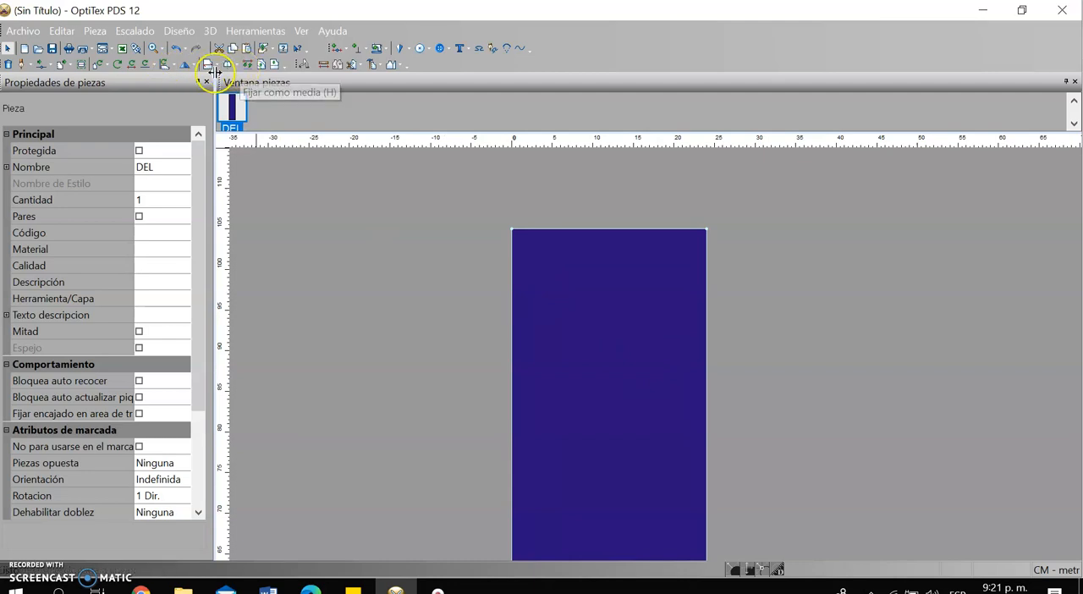
{"action": "left_click", "coordinate": [260, 65]}
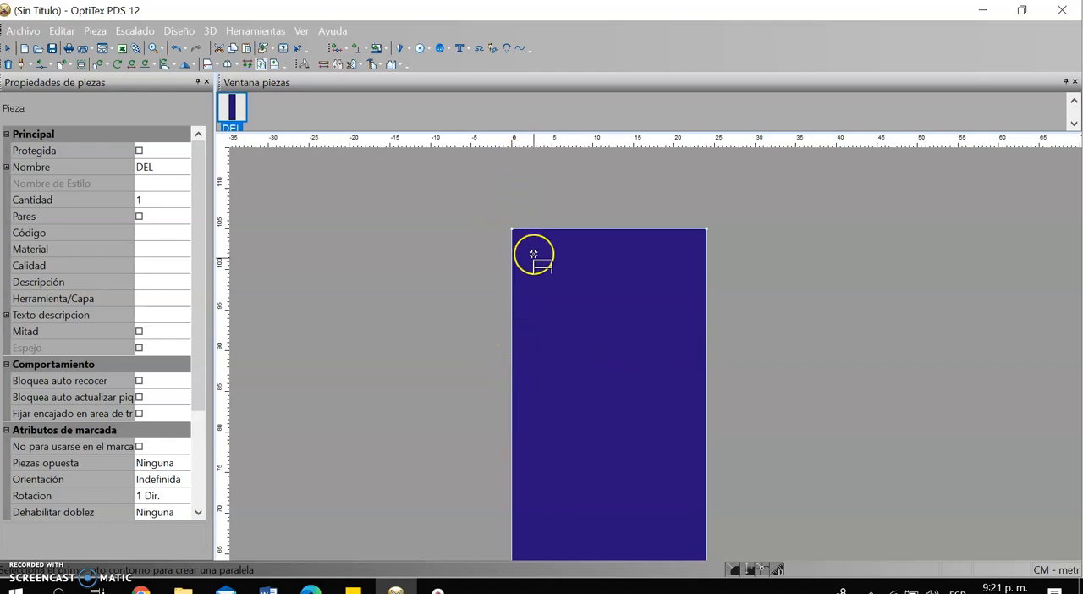
{"action": "left_click", "coordinate": [511, 230]}
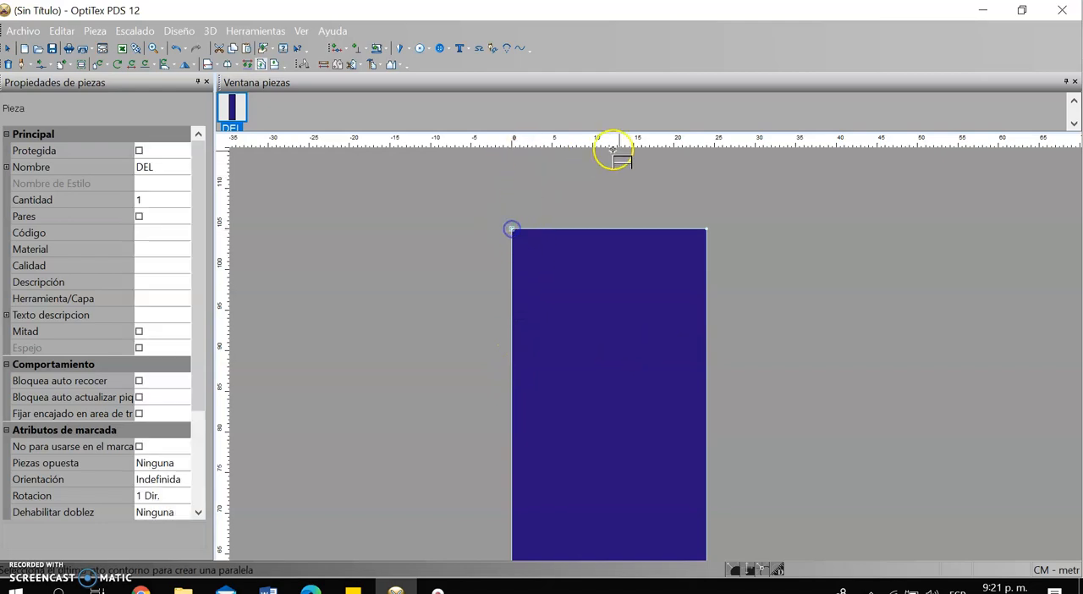
{"action": "left_click", "coordinate": [708, 229]}
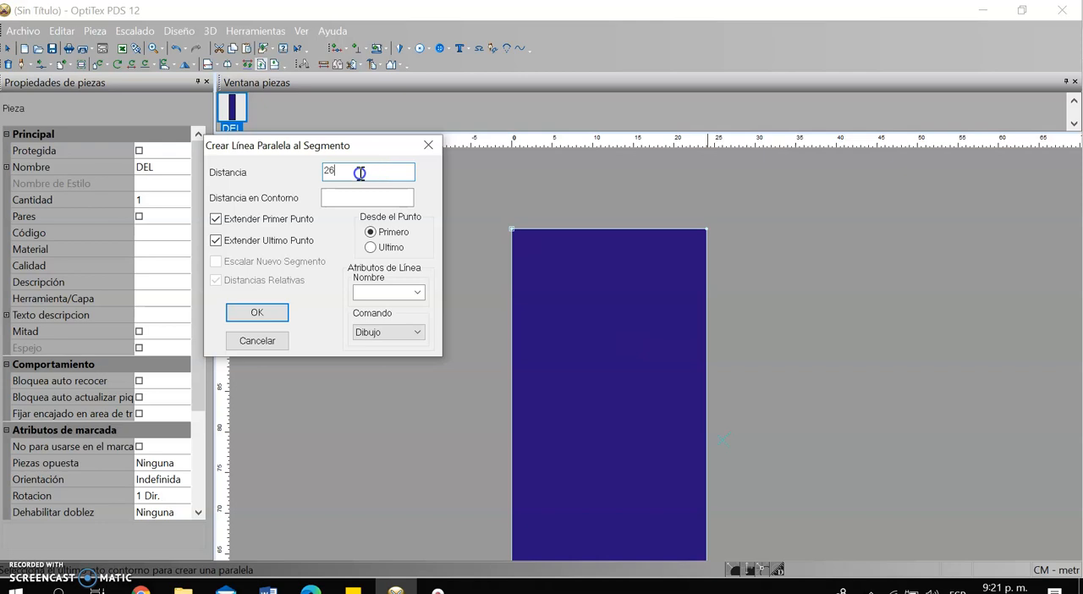
{"action": "left_click", "coordinate": [248, 315]}
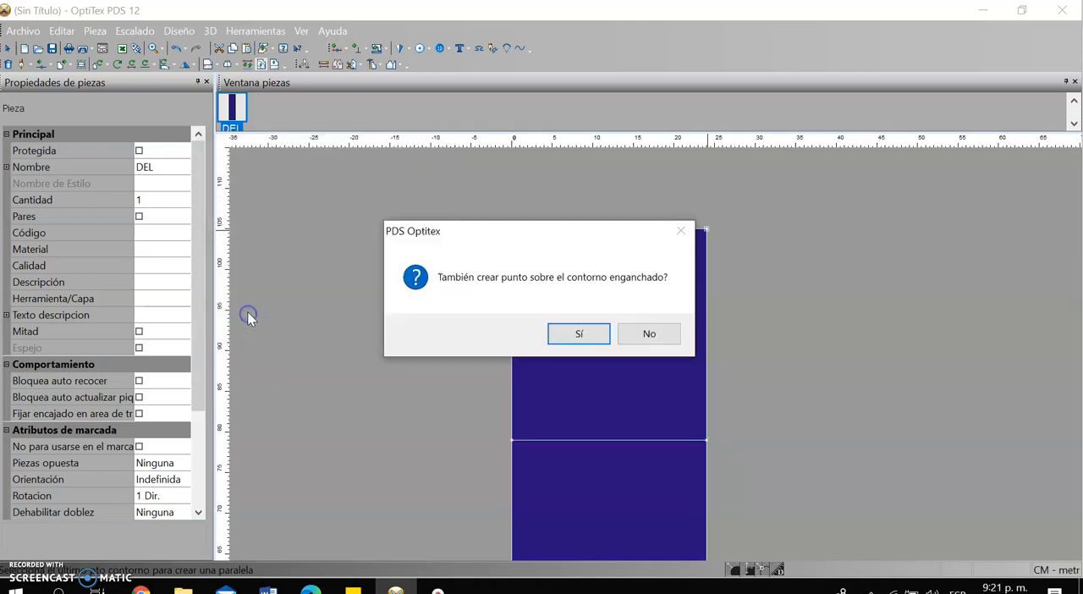
{"action": "left_click", "coordinate": [579, 335]}
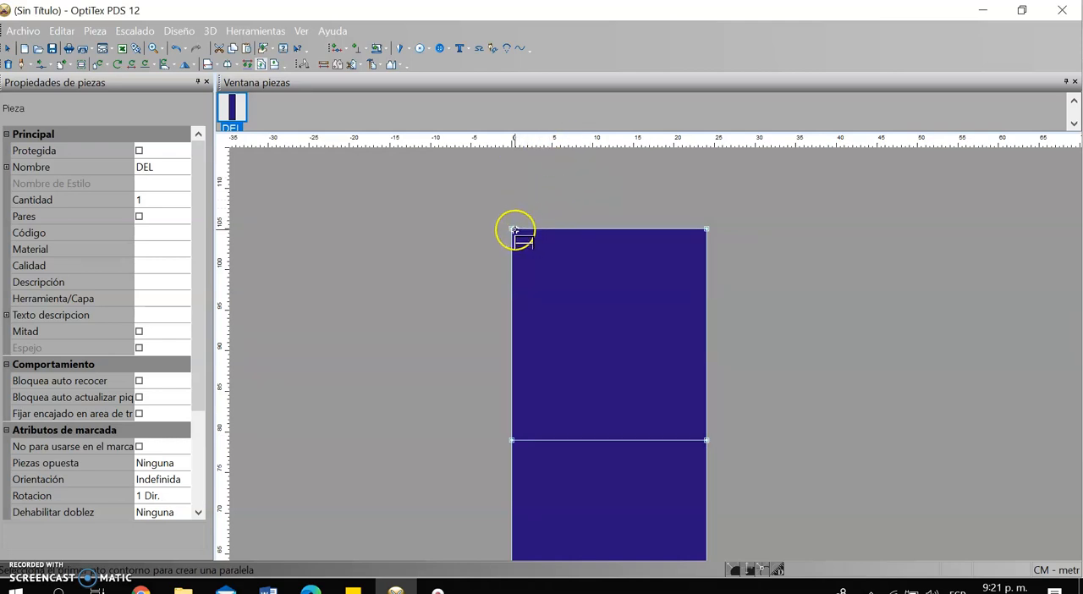
Create a second line parallel to the top edge at a distance of 18 cm, also adding points on the contour
{"action": "left_click", "coordinate": [702, 229]}
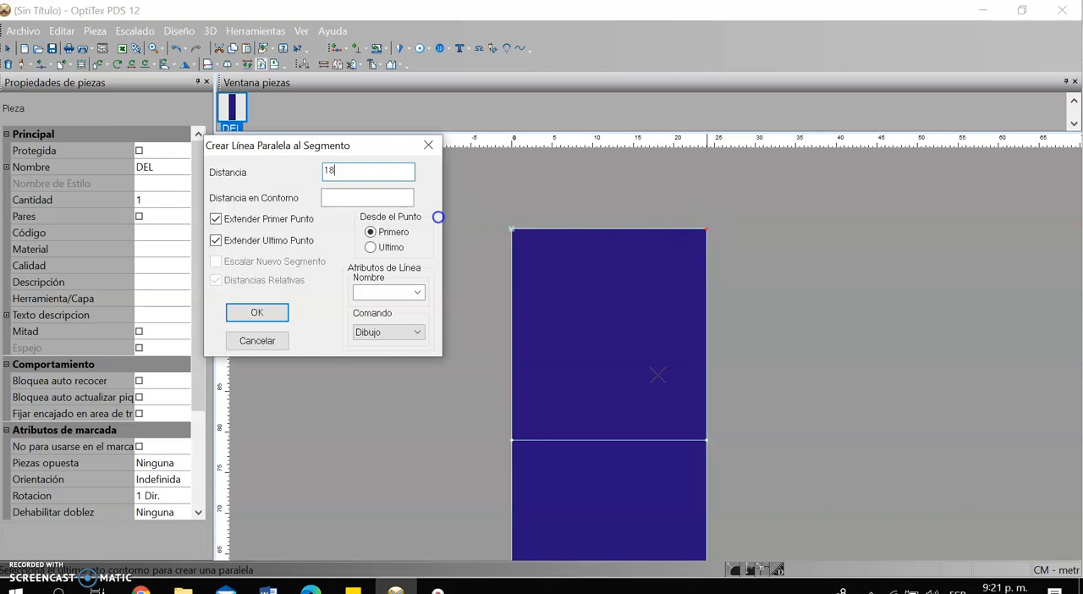
{"action": "type", "text": "18"}
{"action": "left_click", "coordinate": [256, 313]}
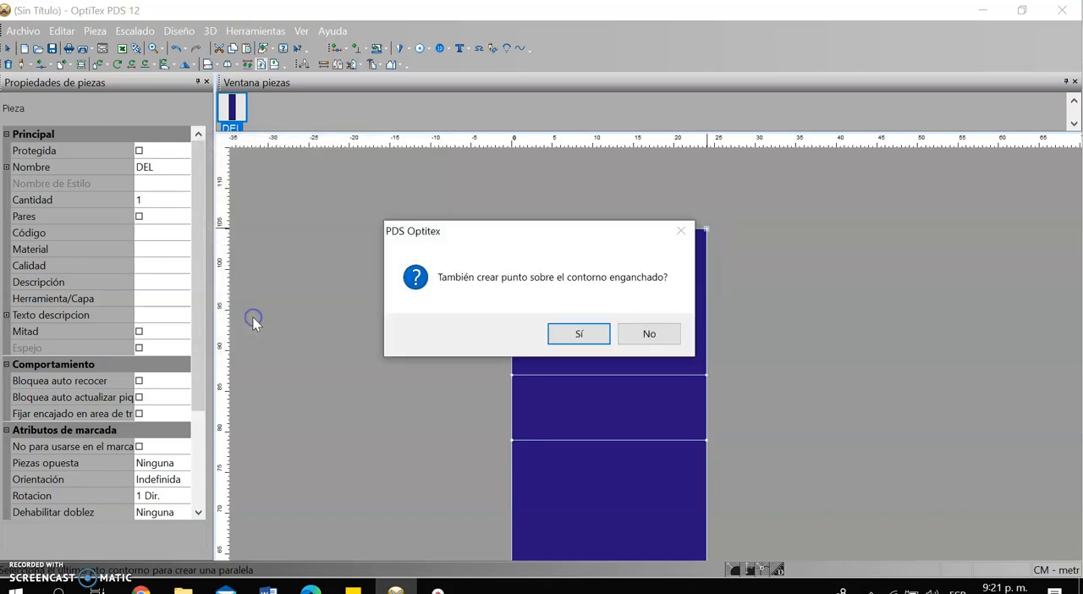
{"action": "left_click", "coordinate": [553, 337]}
{"action": "right_click", "coordinate": [778, 229]}
{"action": "left_click", "coordinate": [830, 237]}
Draw a horizontal line extending 4.5 cm outward from the right end of the lower parallel line
{"action": "scroll", "coordinate": [652, 356], "scroll_direction": "down", "scroll_amount": 2}
{"action": "scroll", "coordinate": [657, 355], "scroll_direction": "up", "scroll_amount": 3}
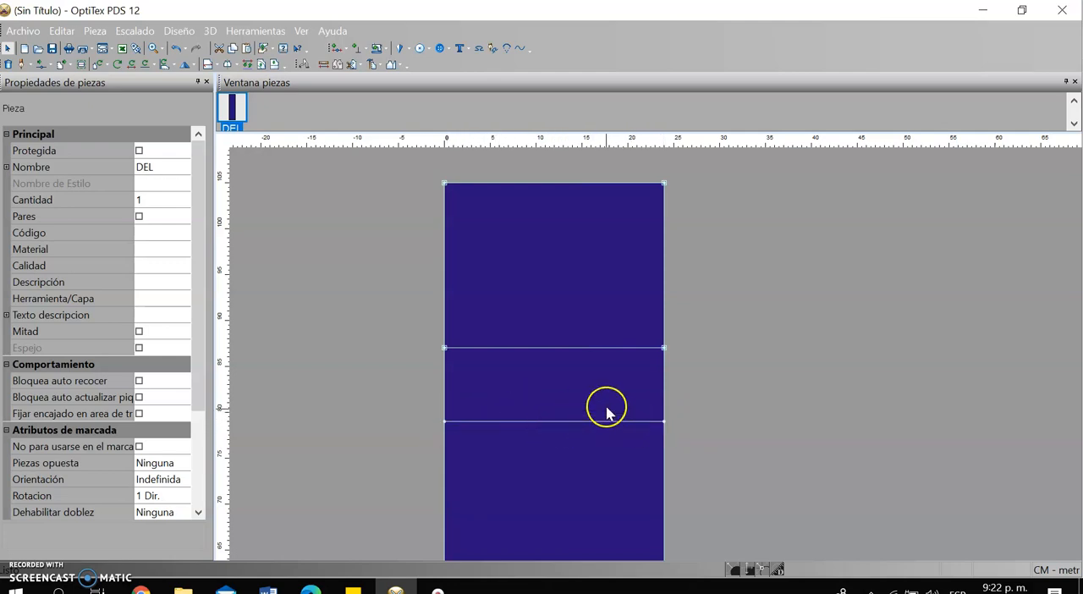
{"action": "left_click", "coordinate": [663, 421]}
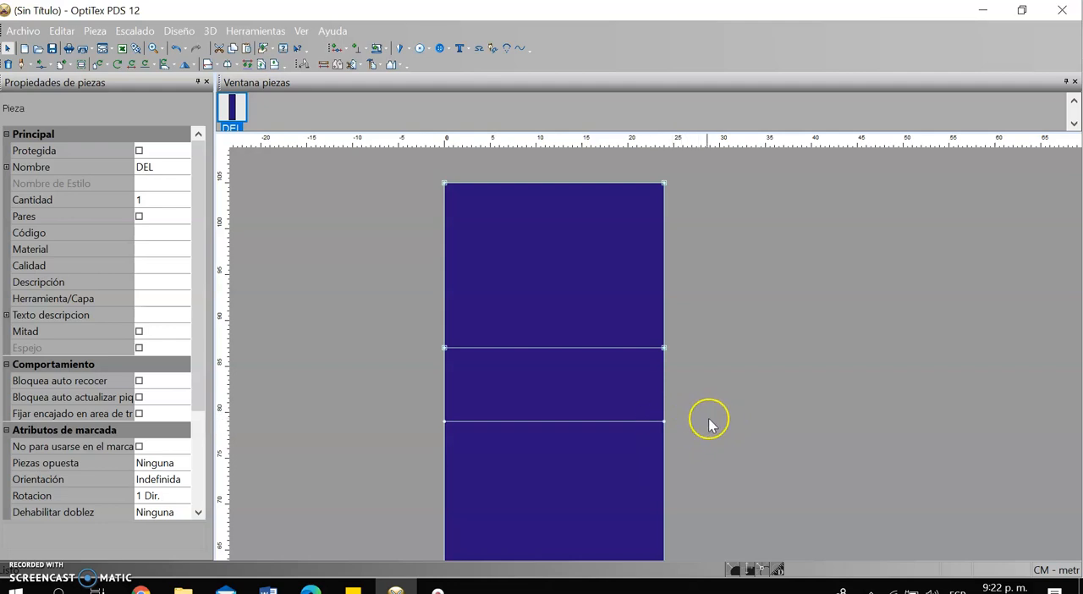
{"action": "scroll", "coordinate": [702, 398], "scroll_direction": "up", "scroll_amount": 2}
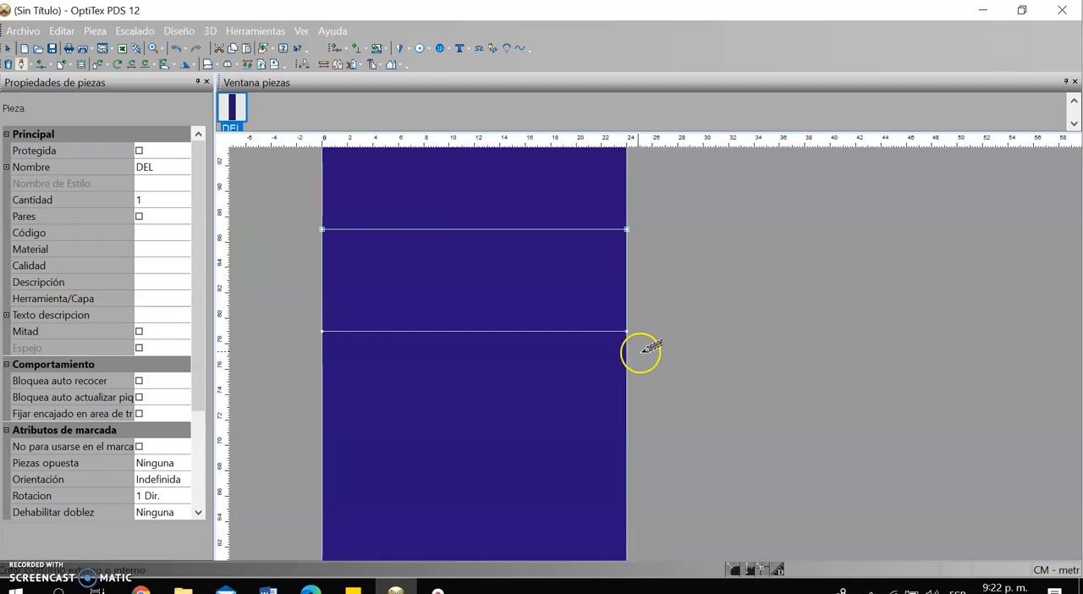
{"action": "left_click", "coordinate": [626, 330]}
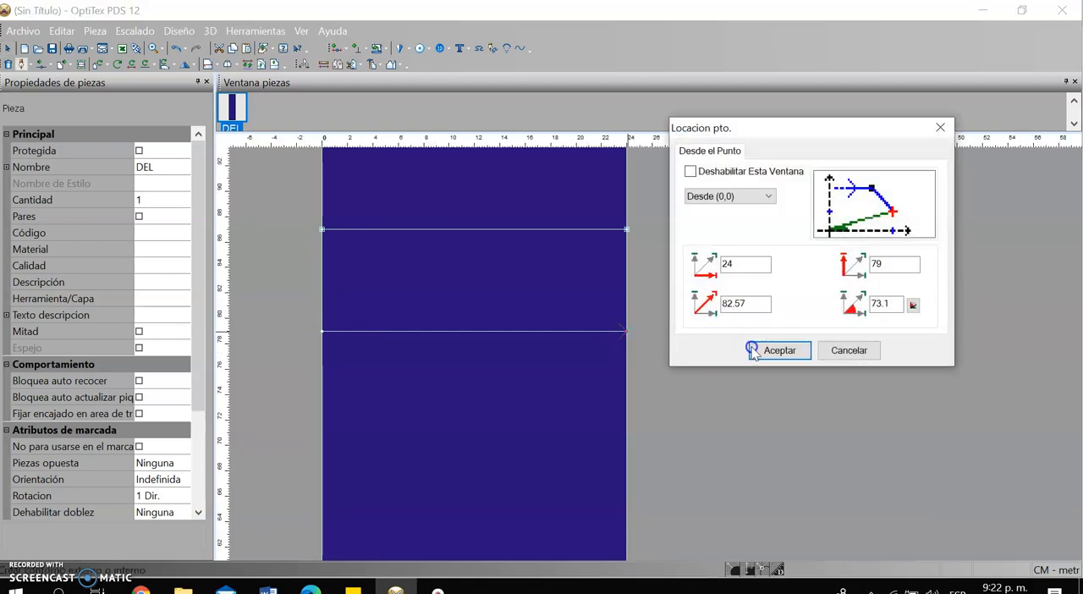
{"action": "left_click", "coordinate": [779, 351]}
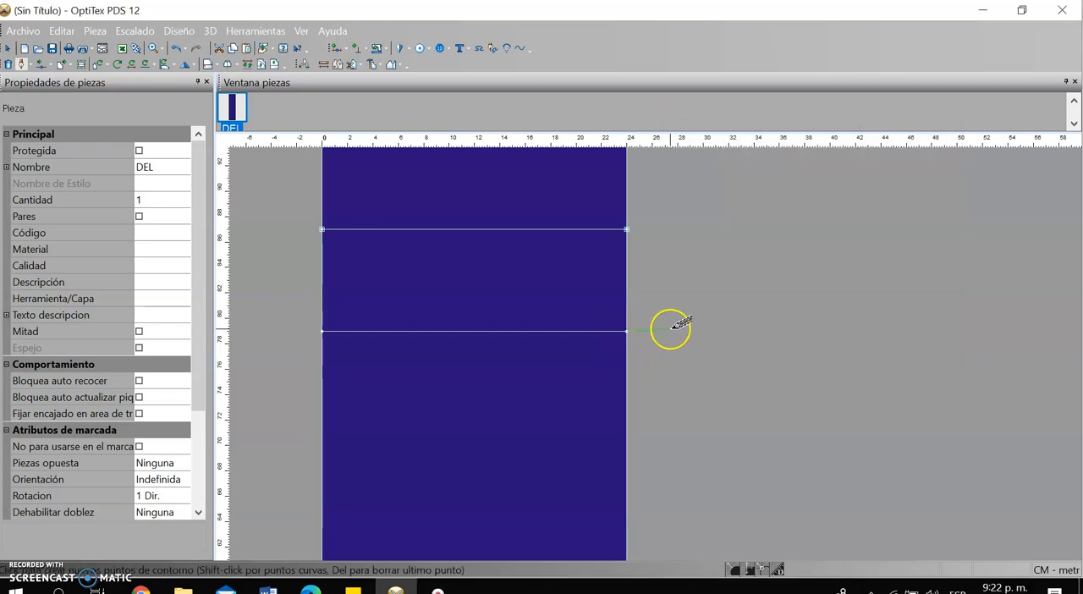
{"action": "left_click", "coordinate": [668, 329]}
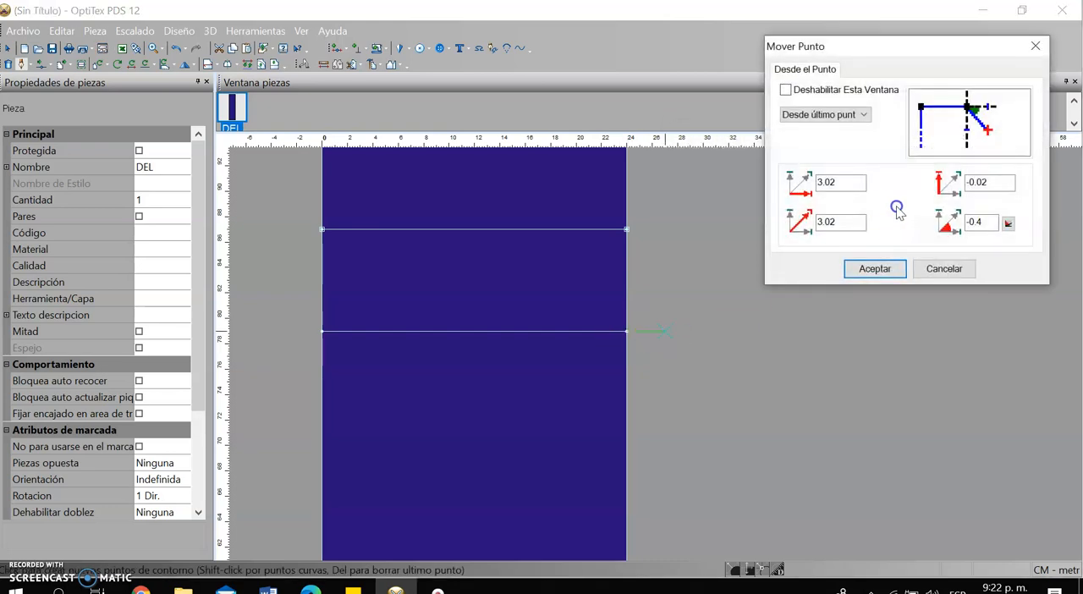
{"action": "double_click", "coordinate": [846, 181]}
{"action": "type", "text": "4"}
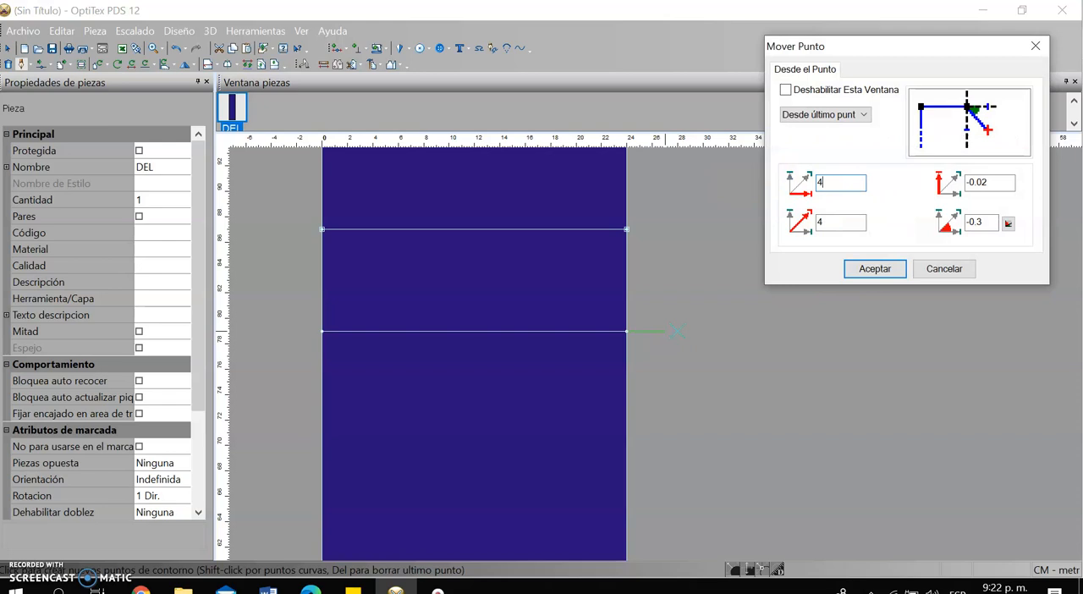
{"action": "type", "text": ".5"}
{"action": "double_click", "coordinate": [998, 182]}
{"action": "left_click", "coordinate": [872, 269]}
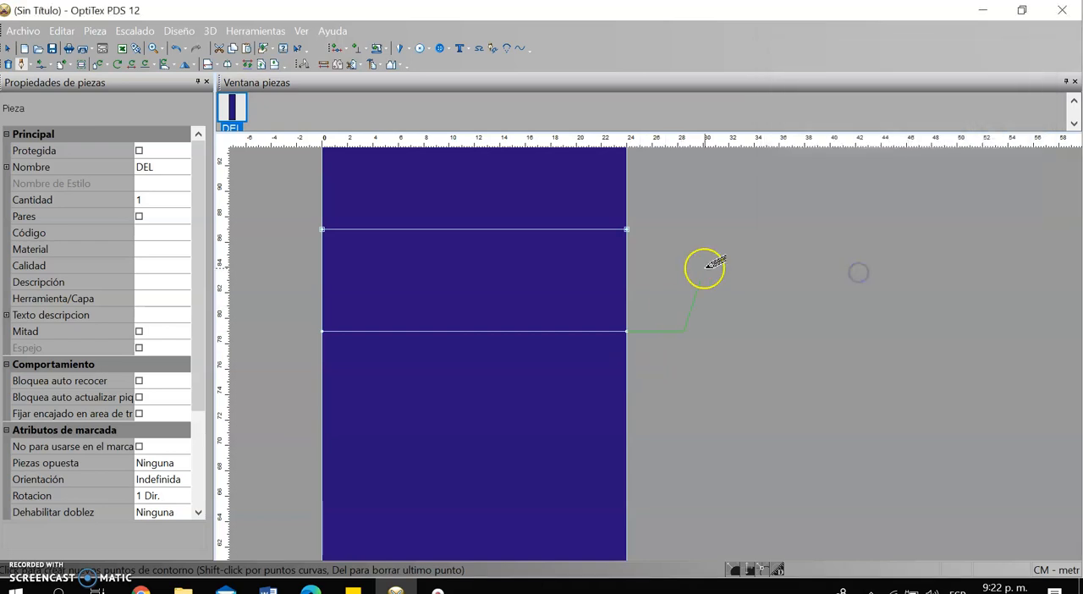
{"action": "right_click", "coordinate": [712, 254]}
{"action": "left_click", "coordinate": [769, 301]}
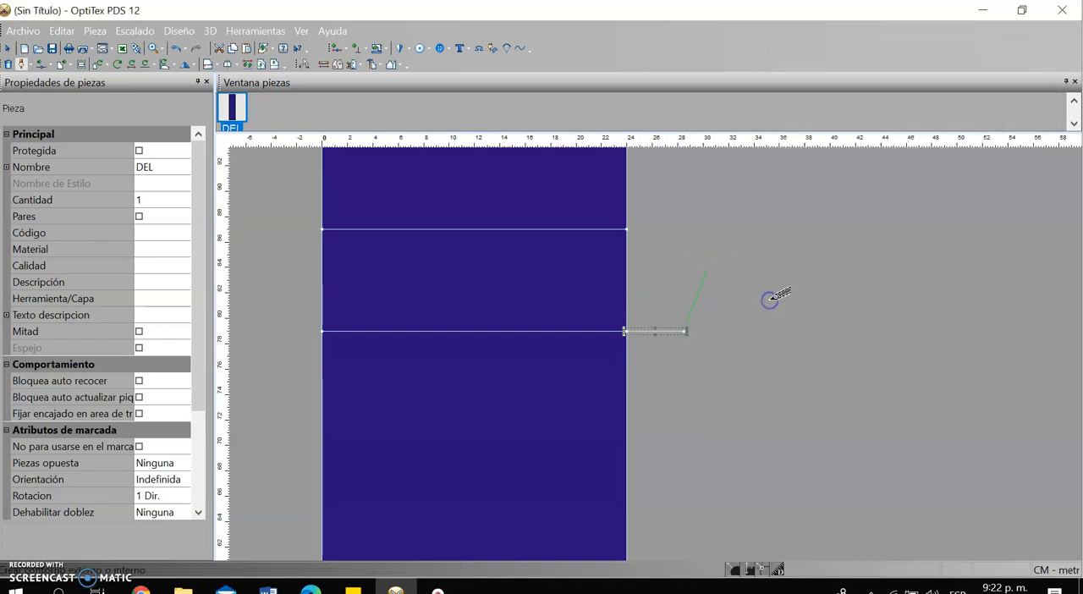
Add two grading points on the top edge, one 1 cm from the right corner and one 3 cm from the left corner
{"action": "scroll", "coordinate": [651, 342], "scroll_direction": "down", "scroll_amount": 2}
{"action": "scroll", "coordinate": [658, 355], "scroll_direction": "up", "scroll_amount": 1}
{"action": "scroll", "coordinate": [657, 354], "scroll_direction": "down", "scroll_amount": 3}
{"action": "scroll", "coordinate": [652, 278], "scroll_direction": "up", "scroll_amount": 4}
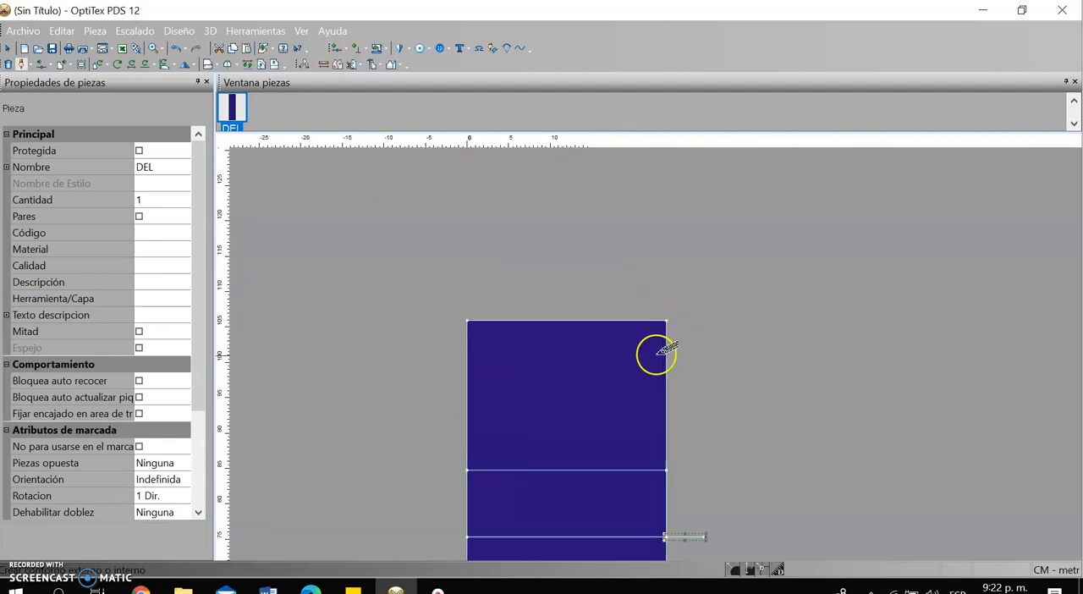
{"action": "scroll", "coordinate": [660, 349], "scroll_direction": "up", "scroll_amount": 1}
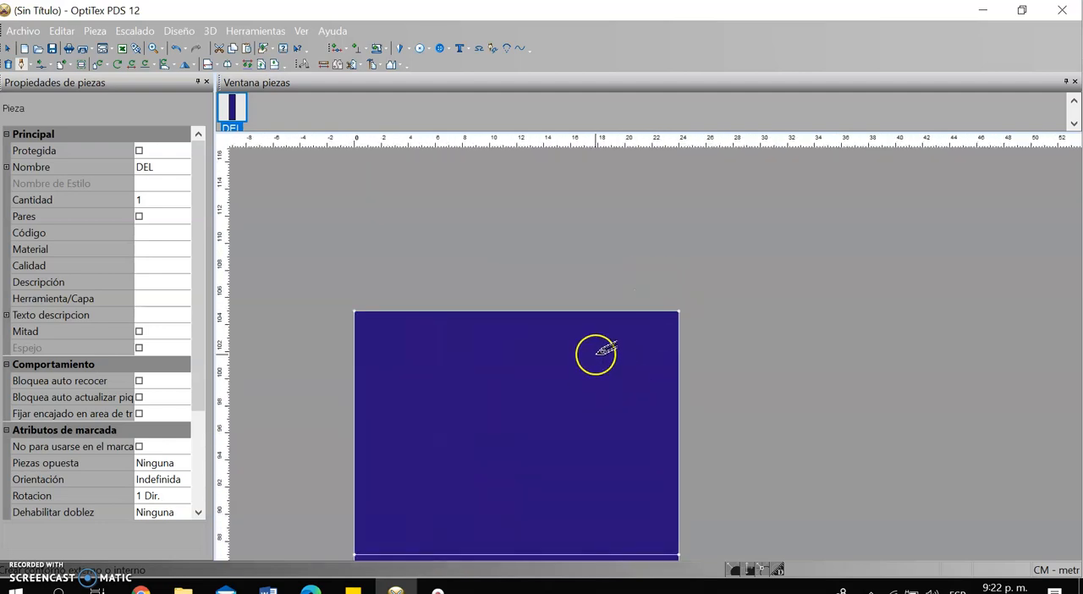
{"action": "left_click", "coordinate": [668, 314]}
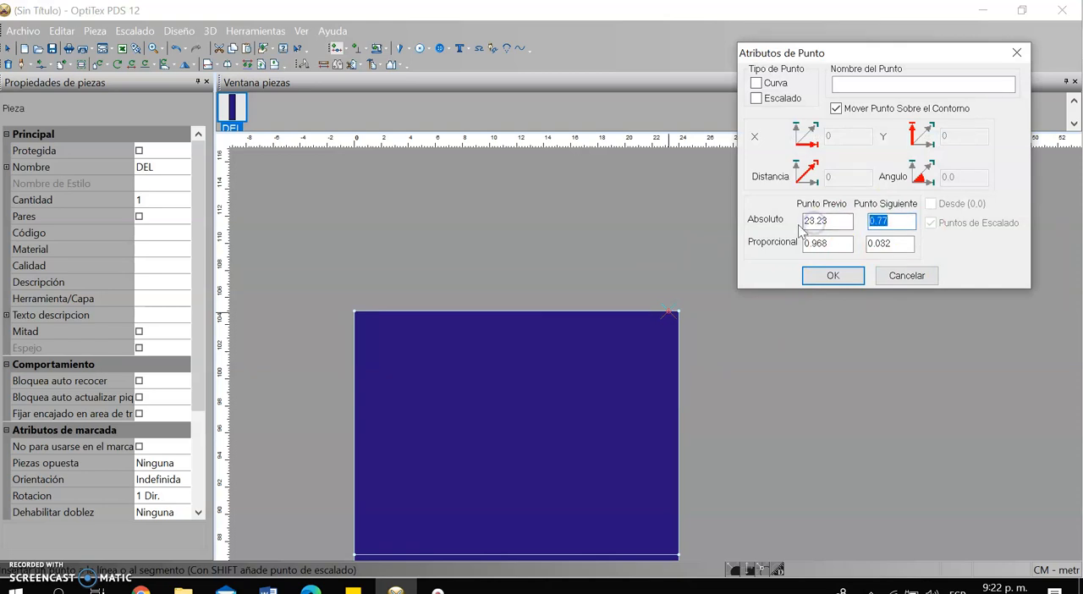
{"action": "left_click", "coordinate": [829, 272]}
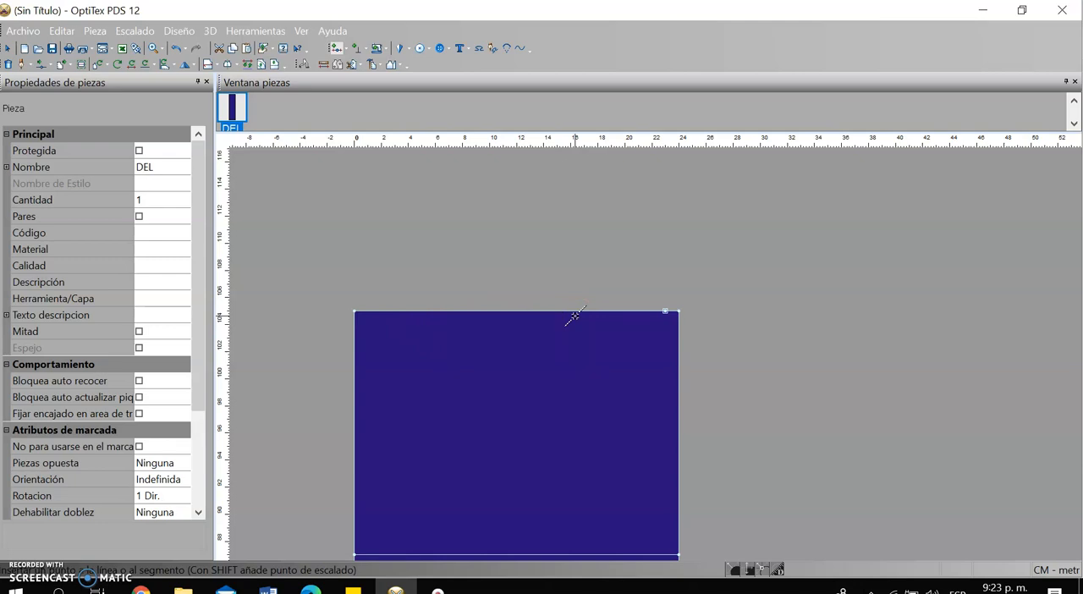
{"action": "left_click", "coordinate": [653, 311], "text": "shift"}
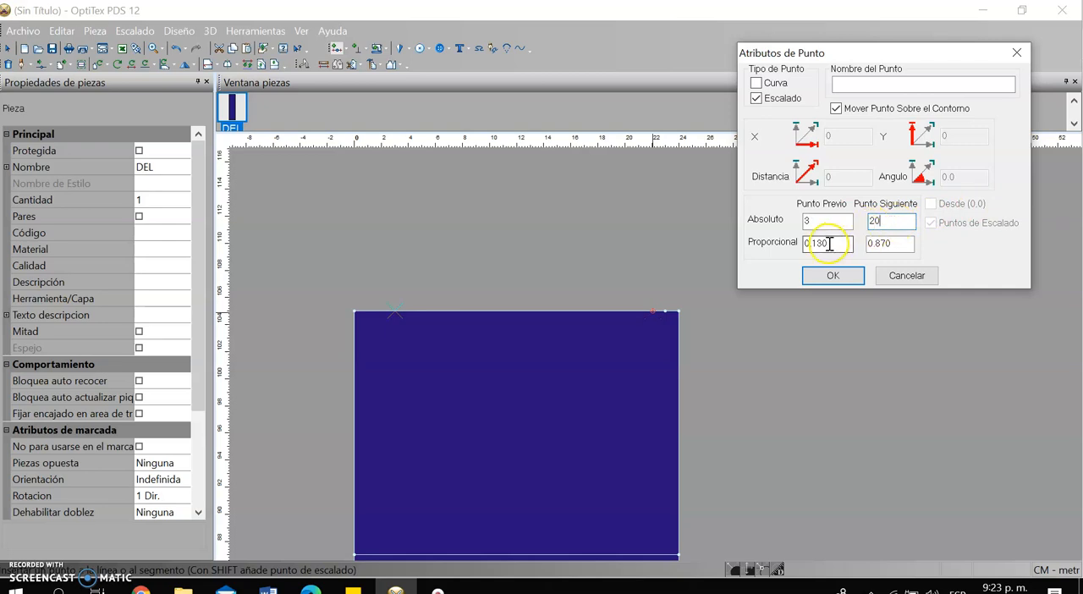
{"action": "left_click", "coordinate": [850, 282]}
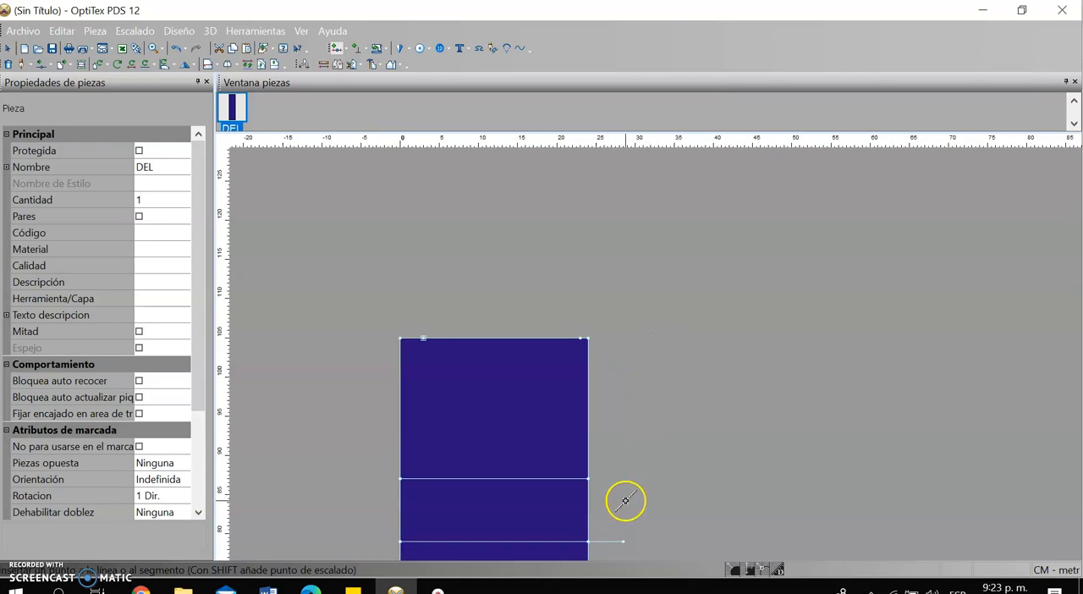
Move the top-edge point nearest the left corner straight up by 1 cm, with 0 horizontal offset
{"action": "scroll", "coordinate": [627, 501], "scroll_direction": "up", "scroll_amount": 1}
{"action": "scroll", "coordinate": [609, 232], "scroll_direction": "down", "scroll_amount": 2}
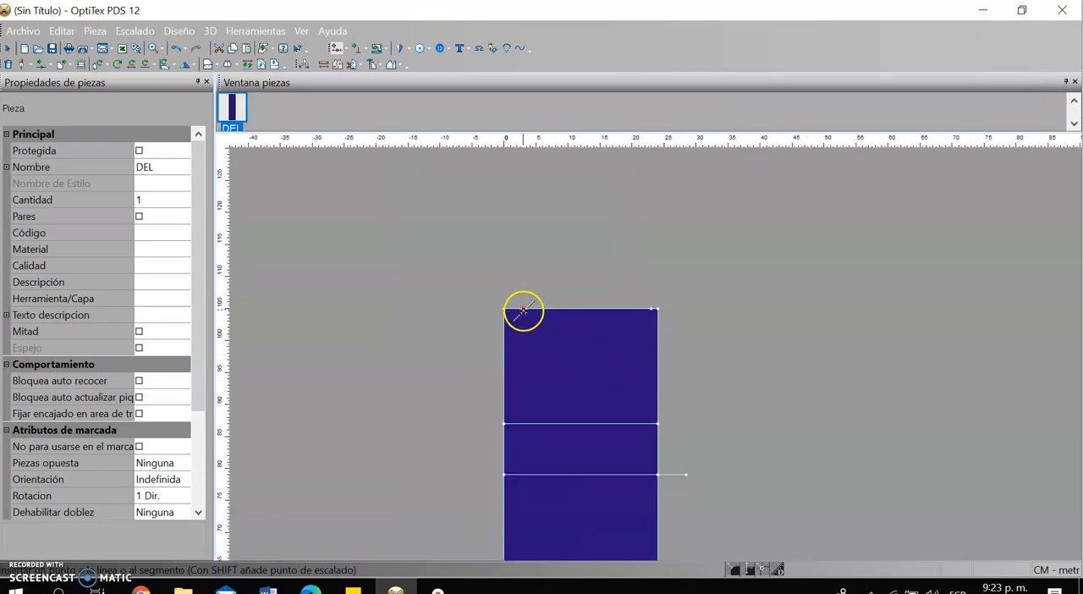
{"action": "scroll", "coordinate": [520, 304], "scroll_direction": "down", "scroll_amount": 1}
{"action": "scroll", "coordinate": [655, 353], "scroll_direction": "up", "scroll_amount": 2}
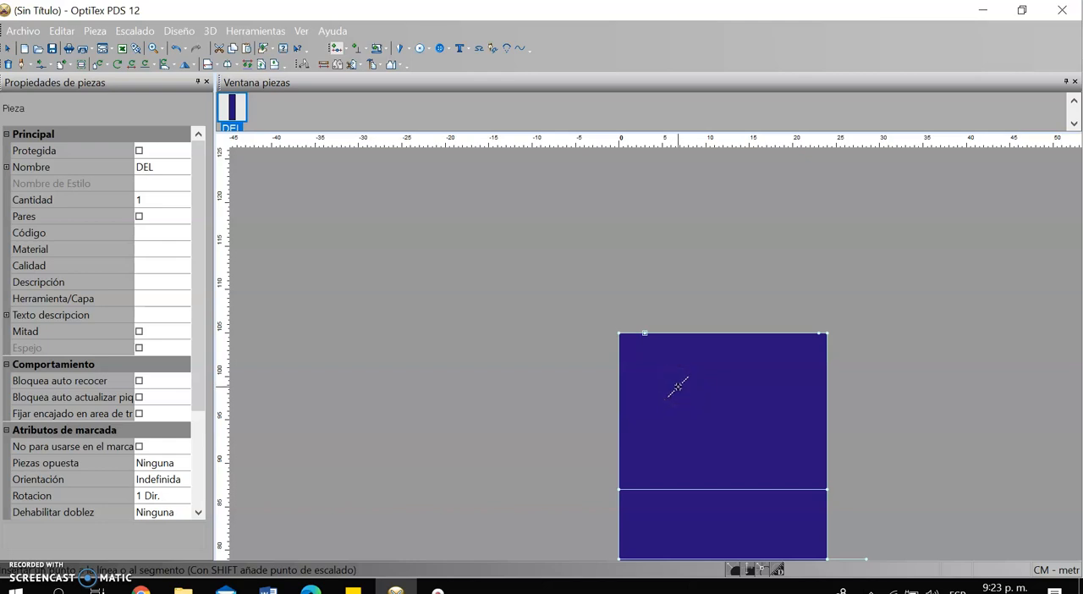
{"action": "key", "text": "m"}
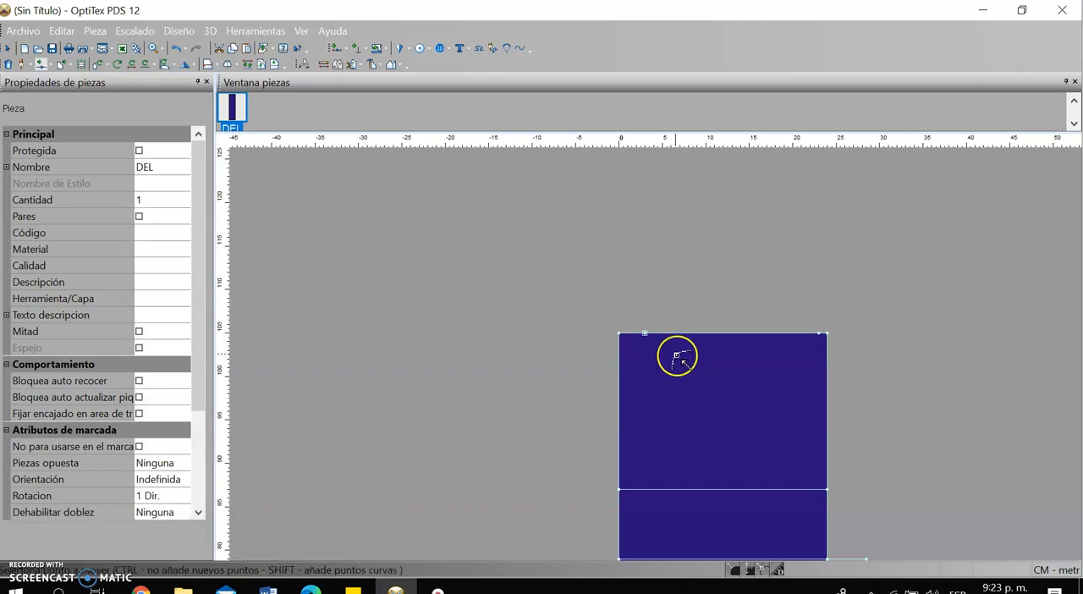
{"action": "left_click", "coordinate": [646, 335]}
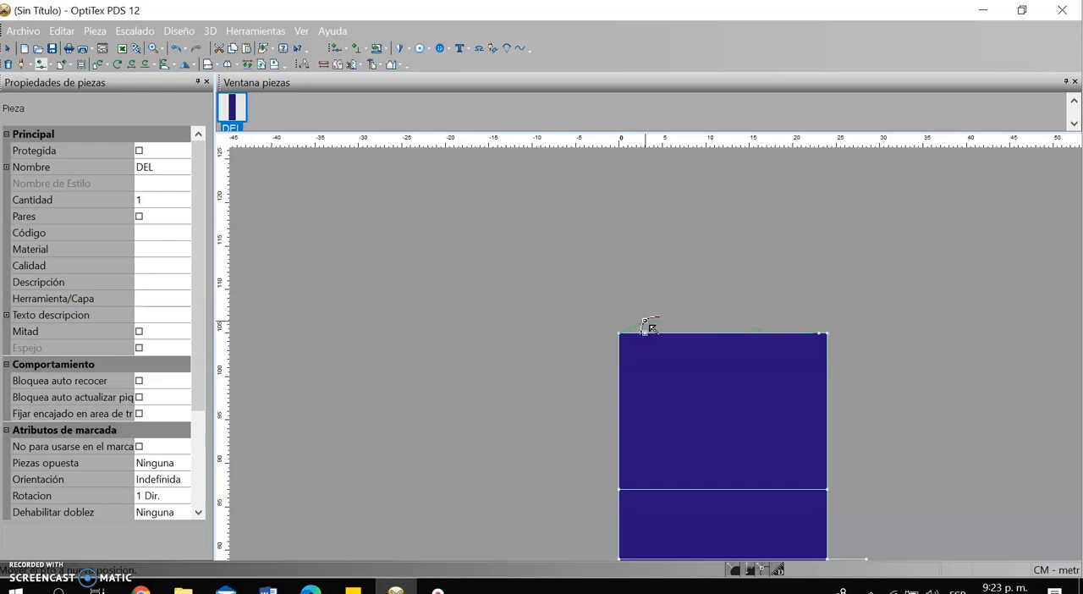
{"action": "left_click", "coordinate": [646, 323]}
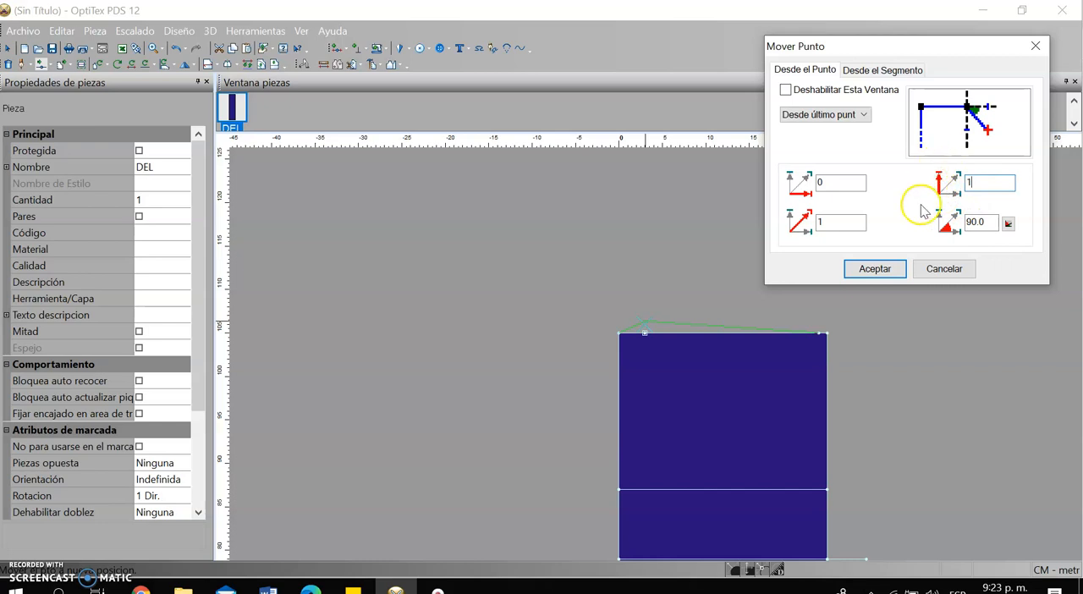
{"action": "left_click", "coordinate": [898, 269]}
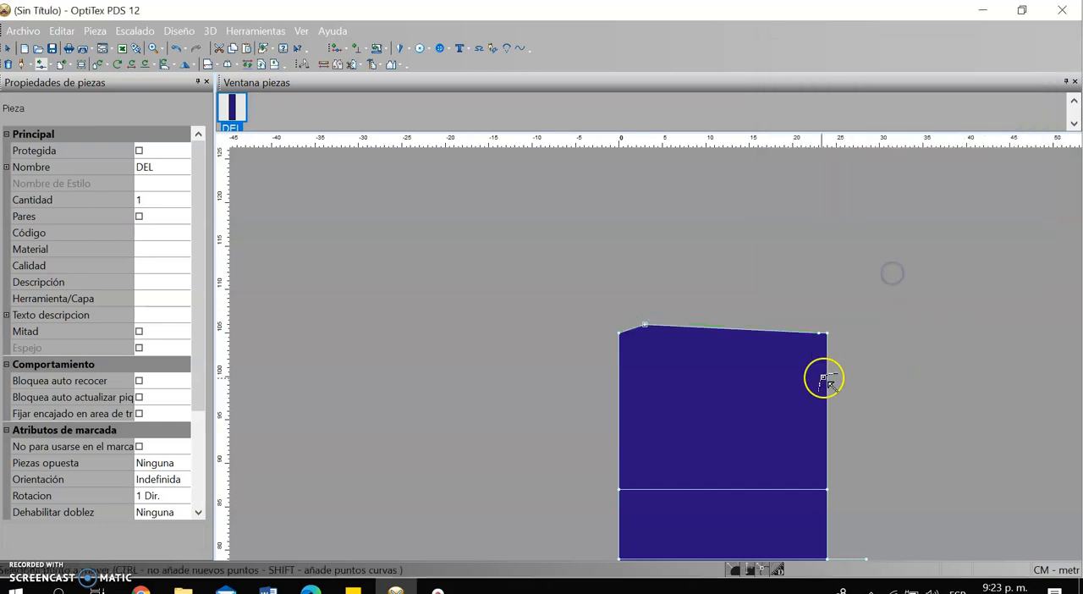
Add a non-grading curve point near the middle of the sloped top edge, about 10.2 cm from the raised point
{"action": "scroll", "coordinate": [772, 363], "scroll_direction": "up", "scroll_amount": 3}
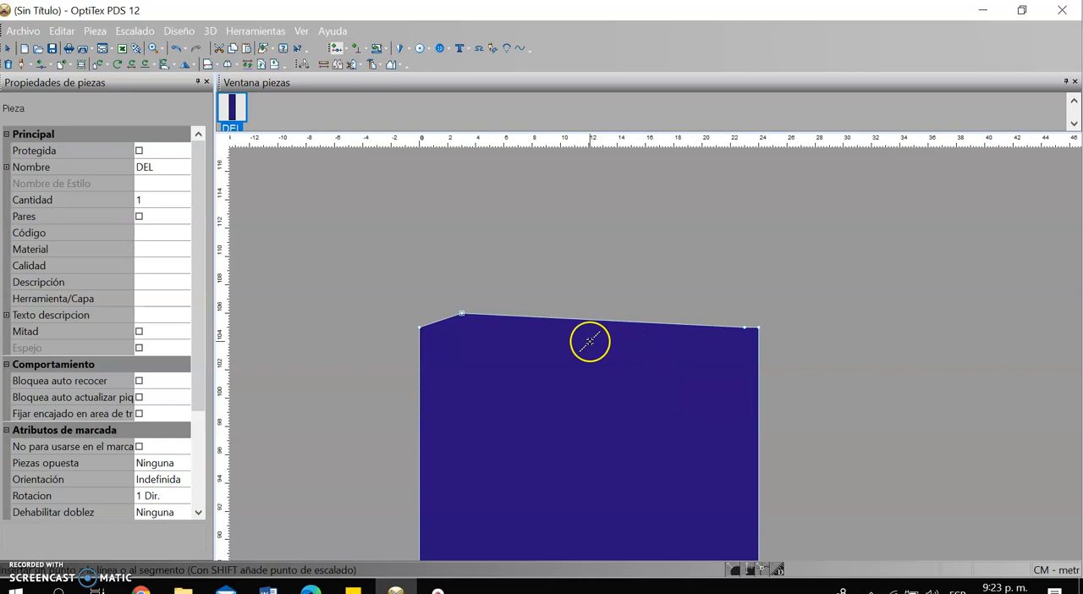
{"action": "left_click", "coordinate": [604, 322]}
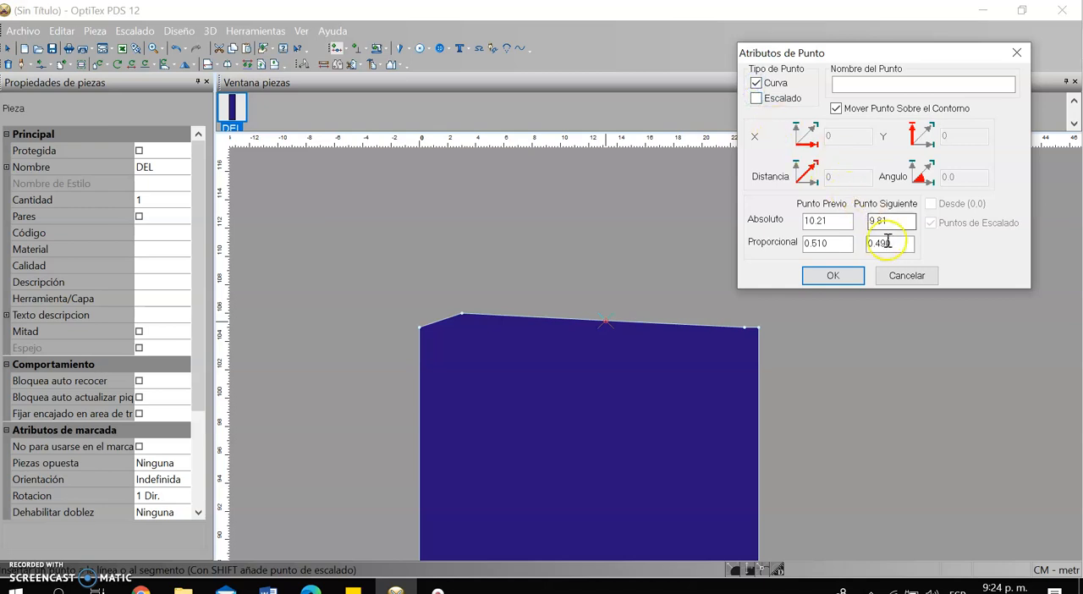
{"action": "left_click", "coordinate": [834, 275]}
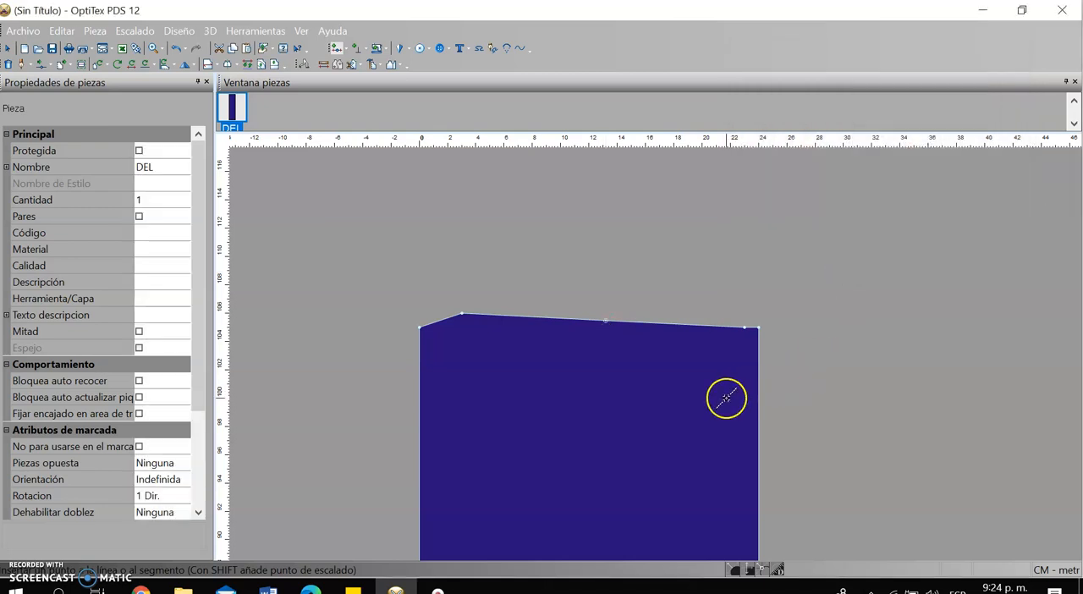
Move the curve point near the middle of the top edge slightly downward to give the waistline a shallow concave curve
{"action": "key", "text": "m"}
{"action": "scroll", "coordinate": [616, 328], "scroll_direction": "down", "scroll_amount": 1}
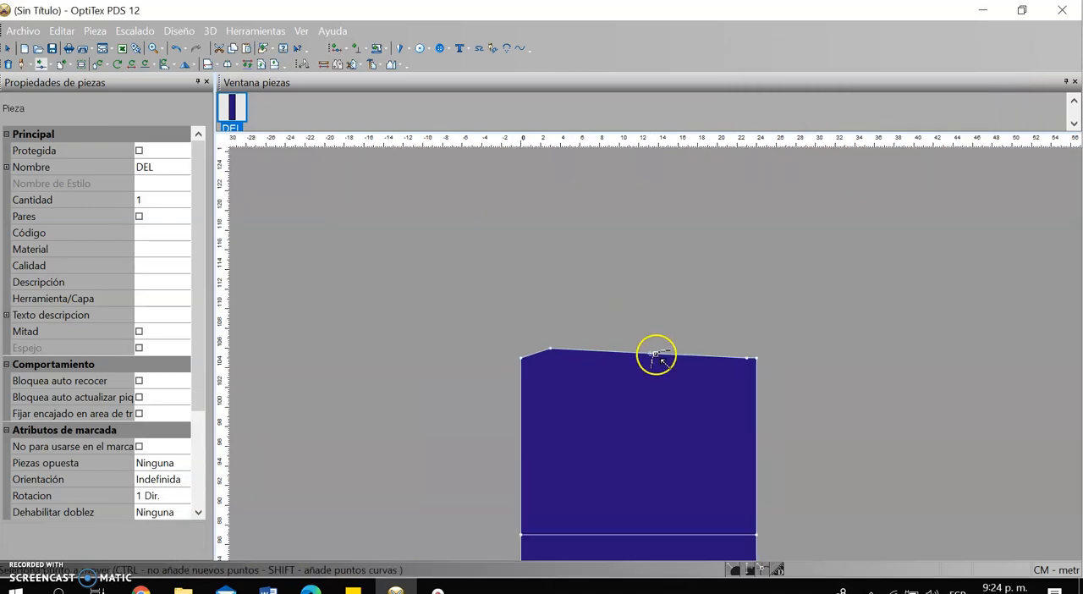
{"action": "scroll", "coordinate": [655, 356], "scroll_direction": "up", "scroll_amount": 2}
{"action": "scroll", "coordinate": [656, 357], "scroll_direction": "up", "scroll_amount": 2}
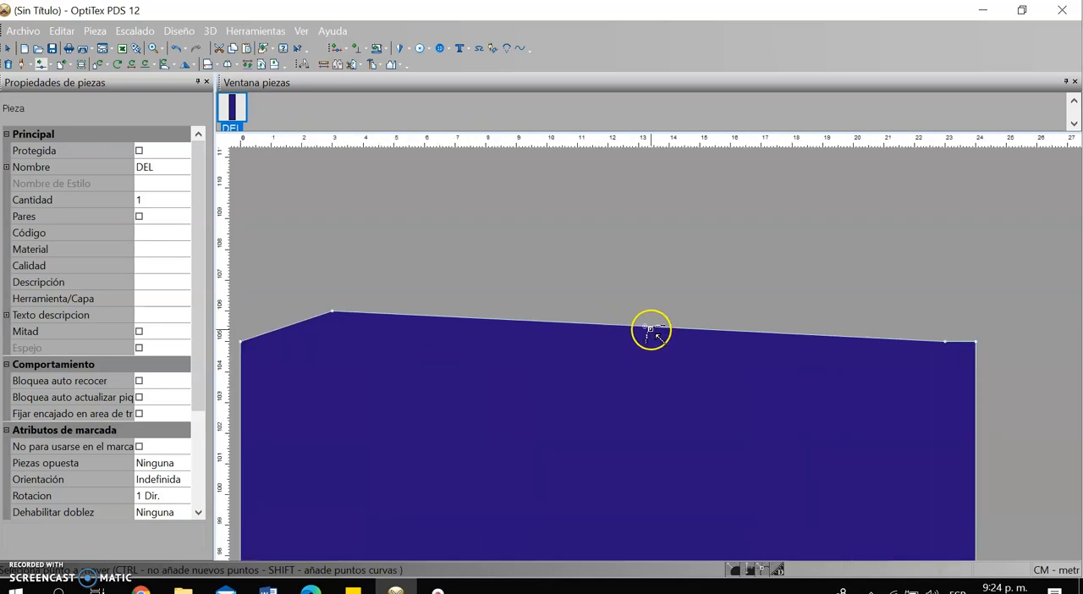
{"action": "left_click_drag", "start_coordinate": [643, 326], "coordinate": [642, 332]}
{"action": "left_click", "coordinate": [874, 269]}
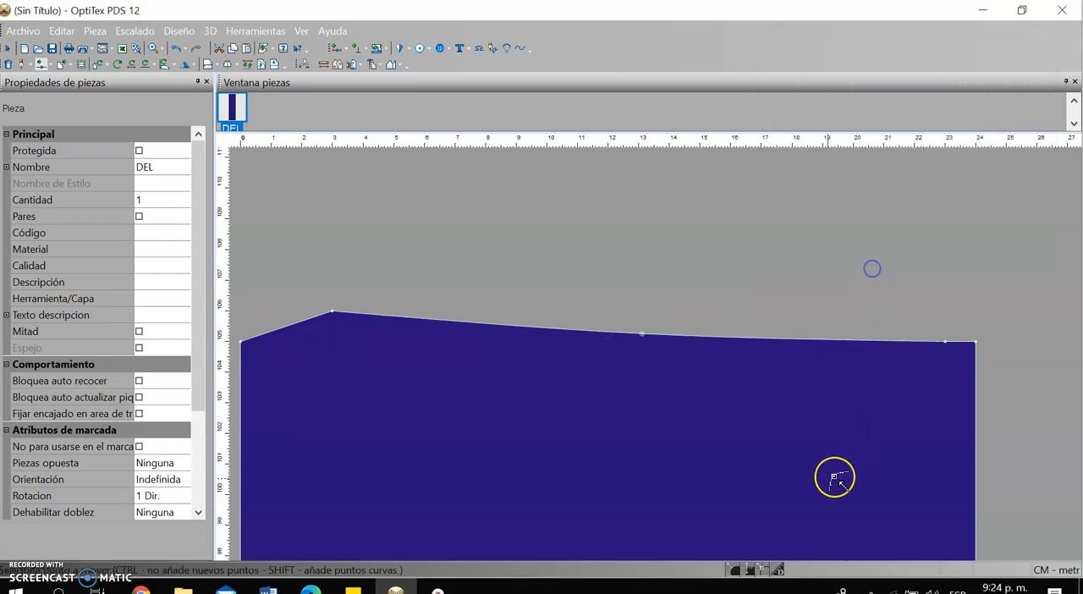
{"action": "scroll", "coordinate": [834, 479], "scroll_direction": "down", "scroll_amount": 3}
{"action": "scroll", "coordinate": [656, 479], "scroll_direction": "up", "scroll_amount": 1}
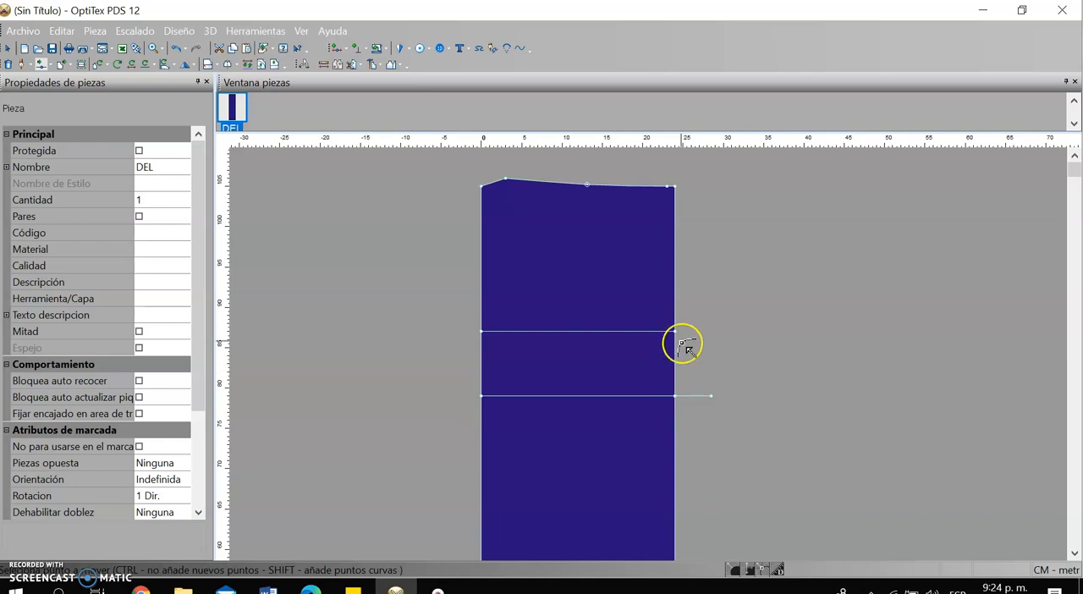
{"action": "scroll", "coordinate": [701, 374], "scroll_direction": "up", "scroll_amount": 2}
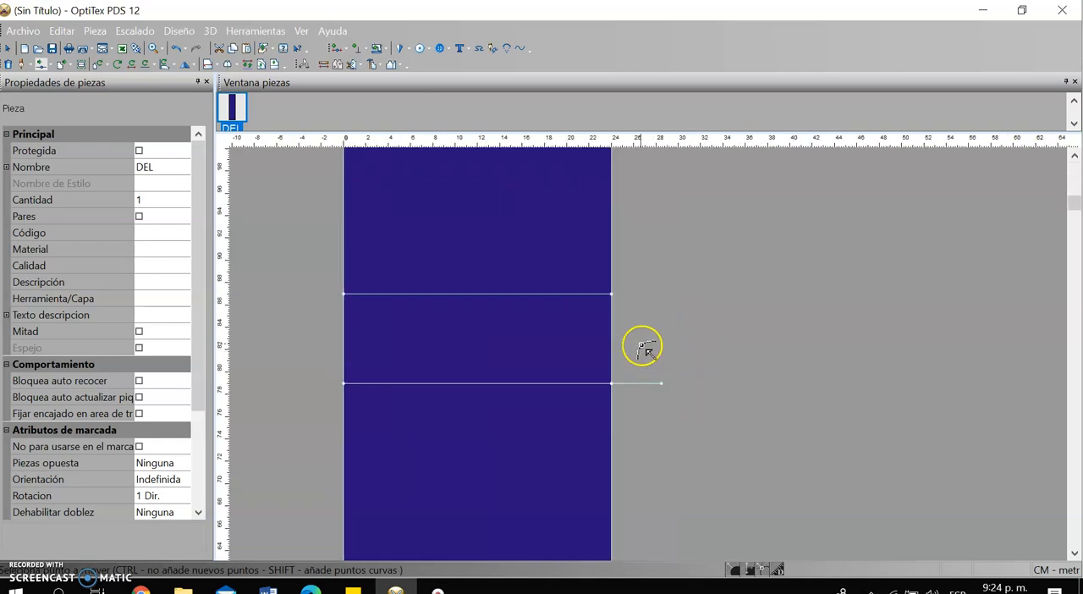
{"action": "key", "text": "d"}
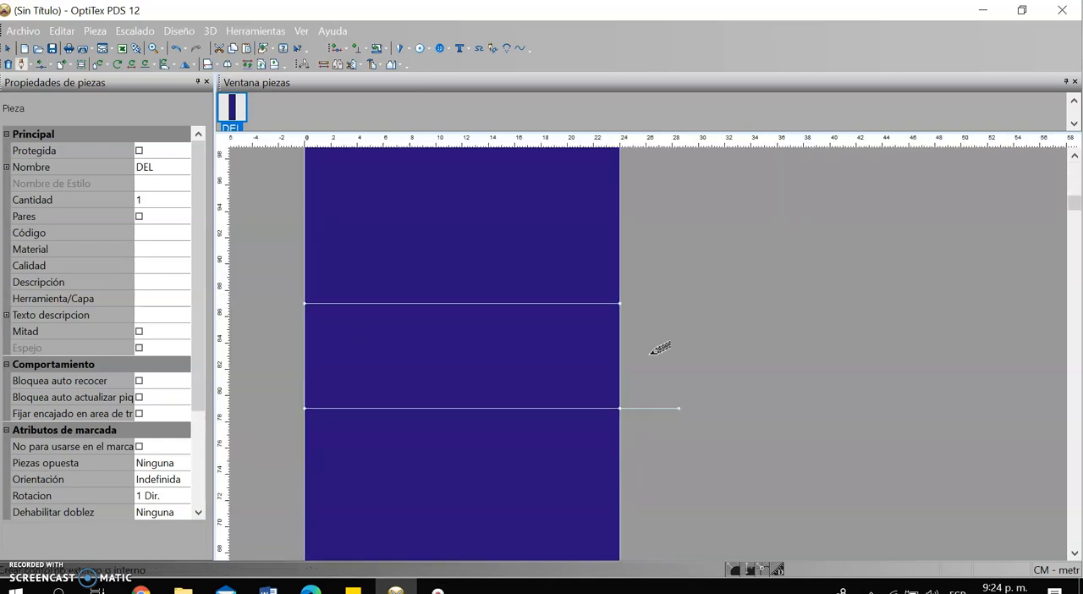
{"action": "left_click", "coordinate": [620, 408]}
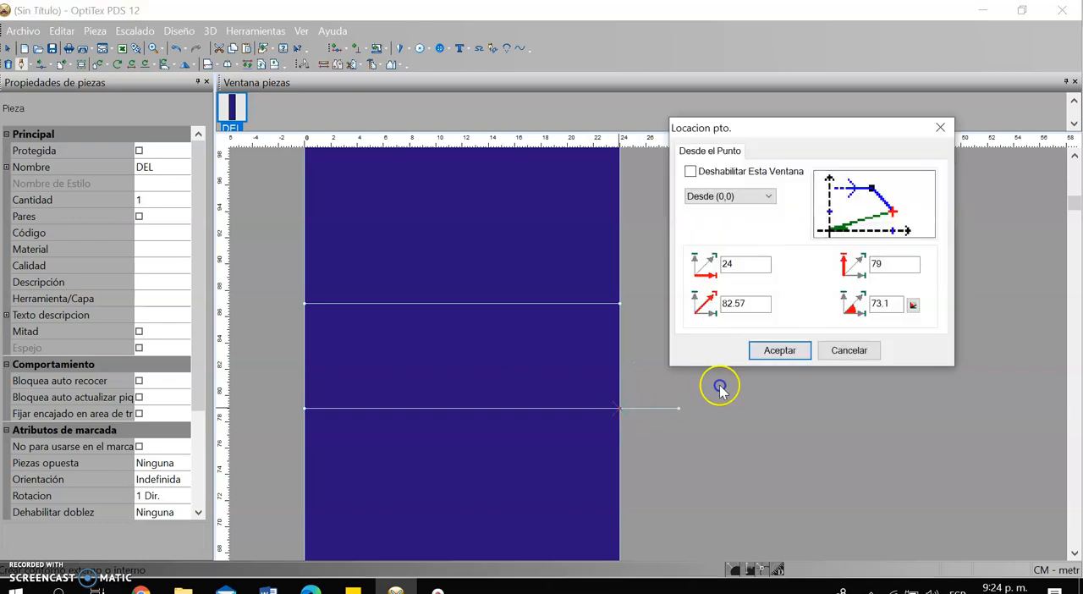
{"action": "left_click", "coordinate": [774, 351]}
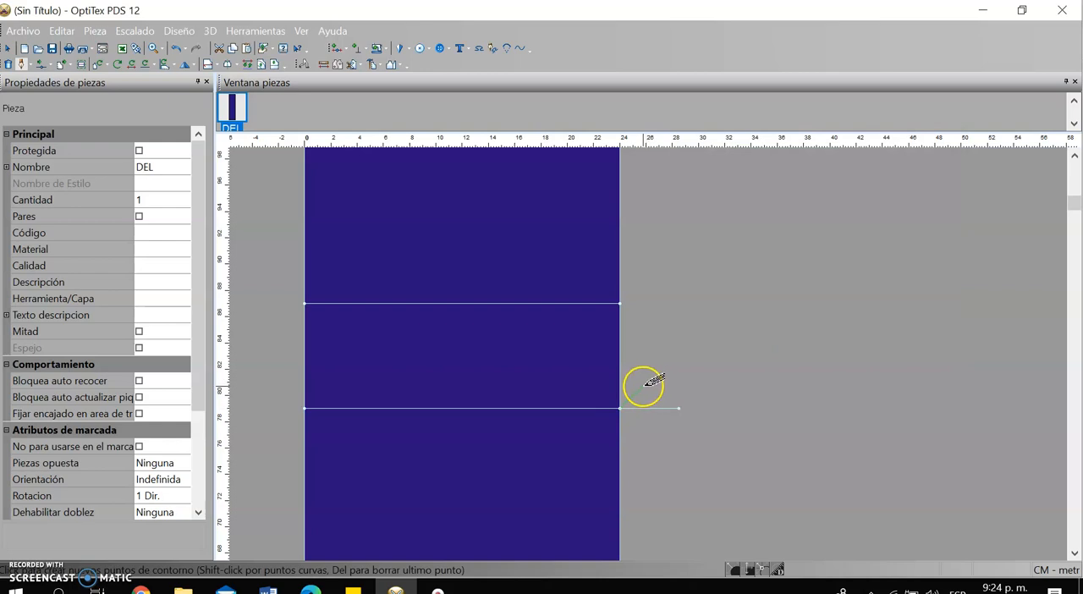
{"action": "left_click", "coordinate": [643, 386]}
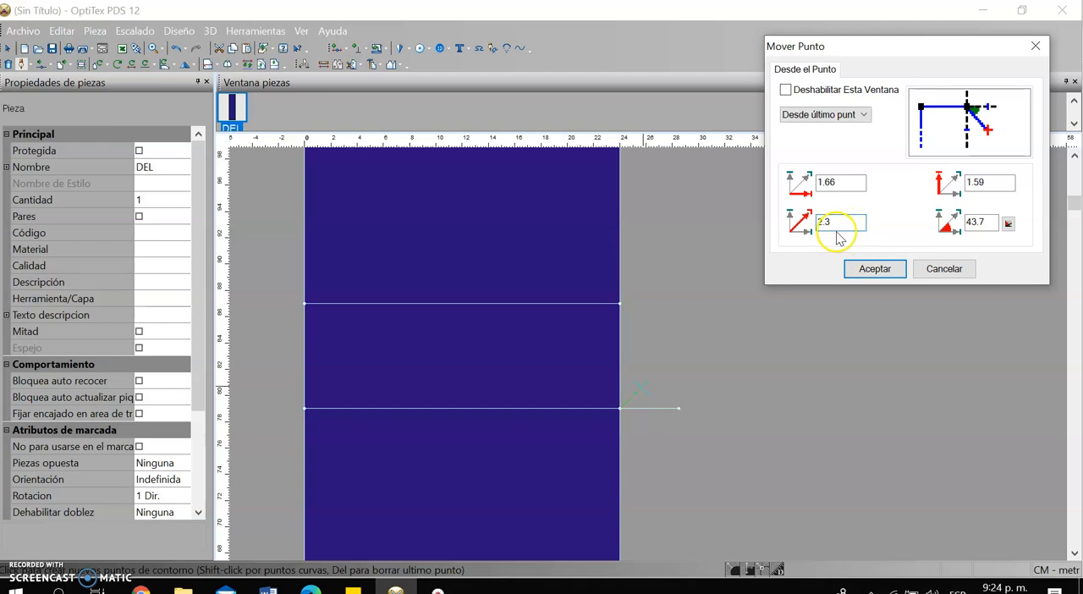
{"action": "left_click", "coordinate": [875, 269]}
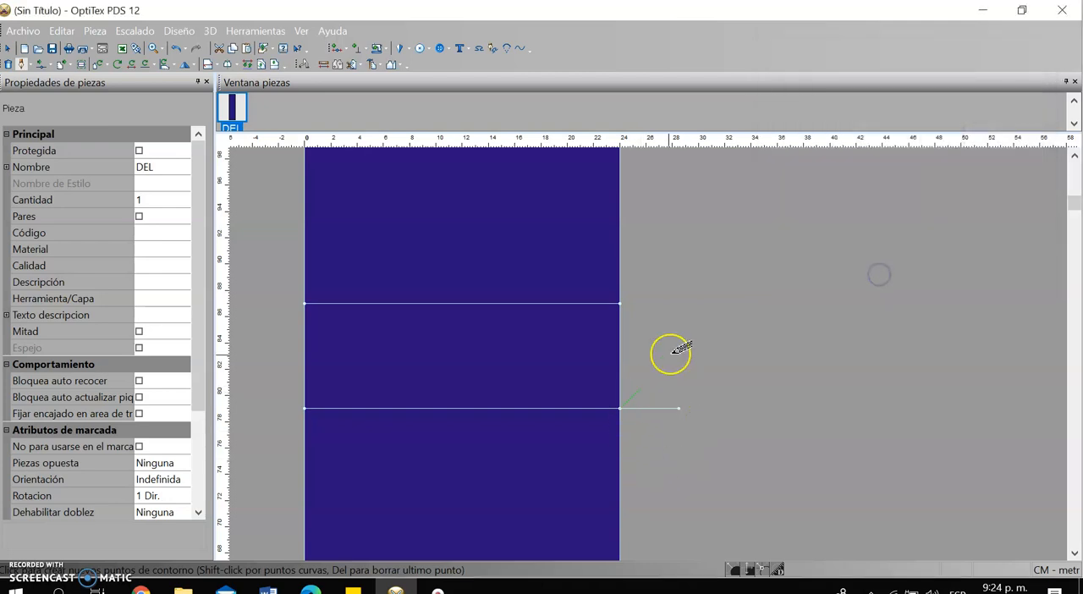
{"action": "right_click", "coordinate": [690, 339]}
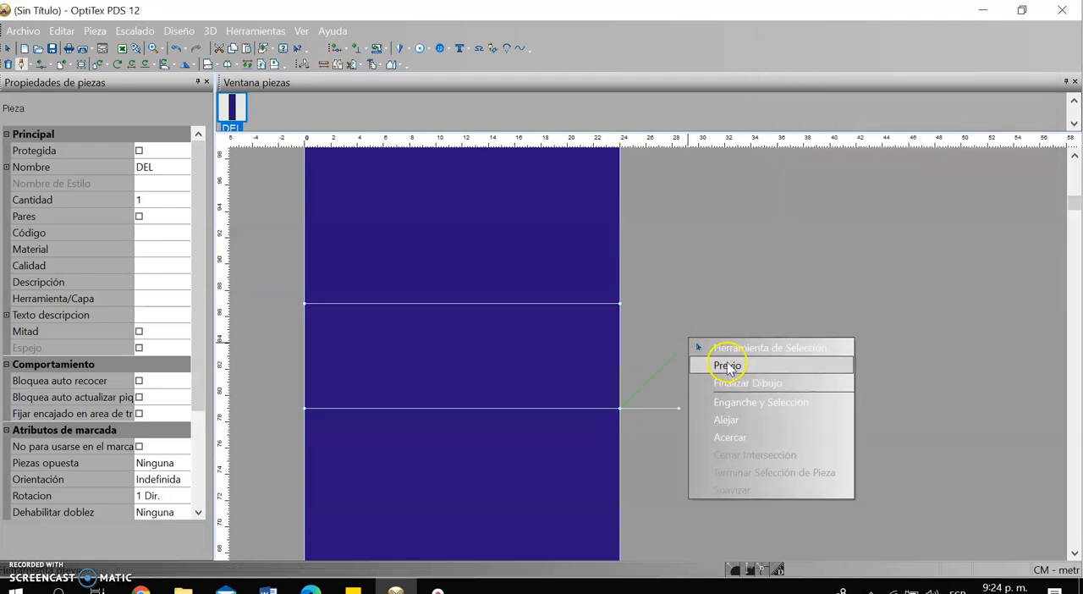
{"action": "left_click", "coordinate": [715, 349]}
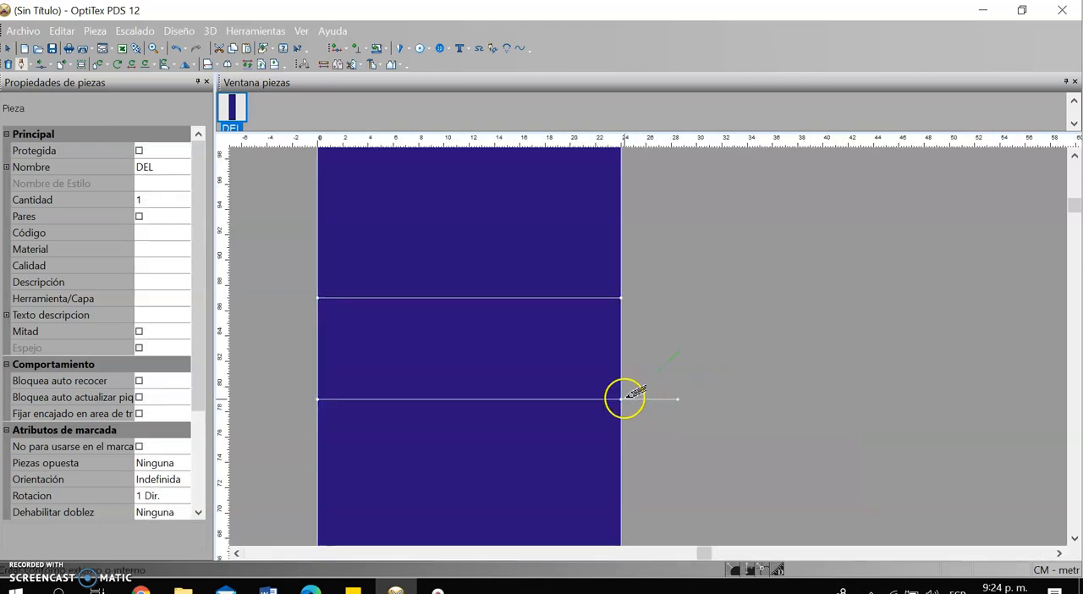
Draw a 2.3 cm diagonal line at 45° up and outward from where the lower parallel line meets the right edge
{"action": "left_click", "coordinate": [621, 399]}
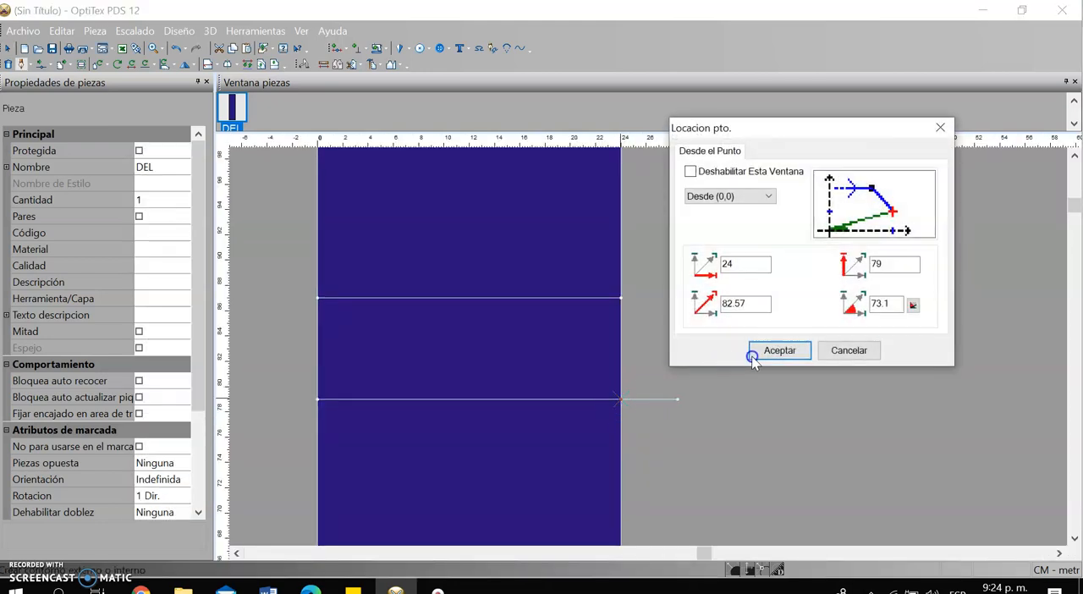
{"action": "left_click", "coordinate": [771, 346]}
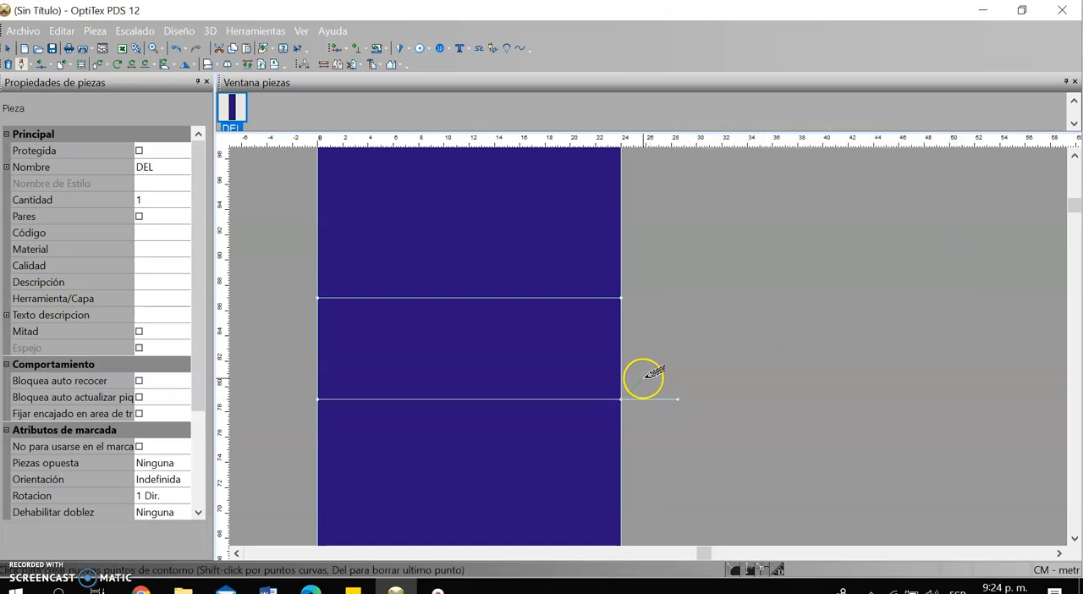
{"action": "left_click", "coordinate": [643, 379]}
{"action": "left_click", "coordinate": [835, 230]}
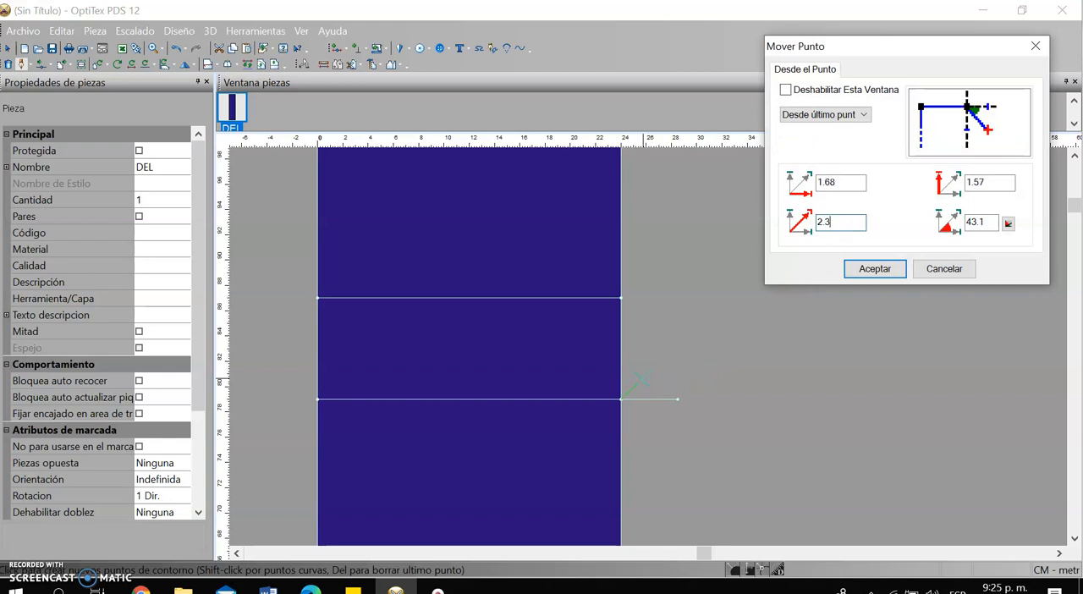
{"action": "left_click_drag", "start_coordinate": [994, 222], "coordinate": [933, 230]}
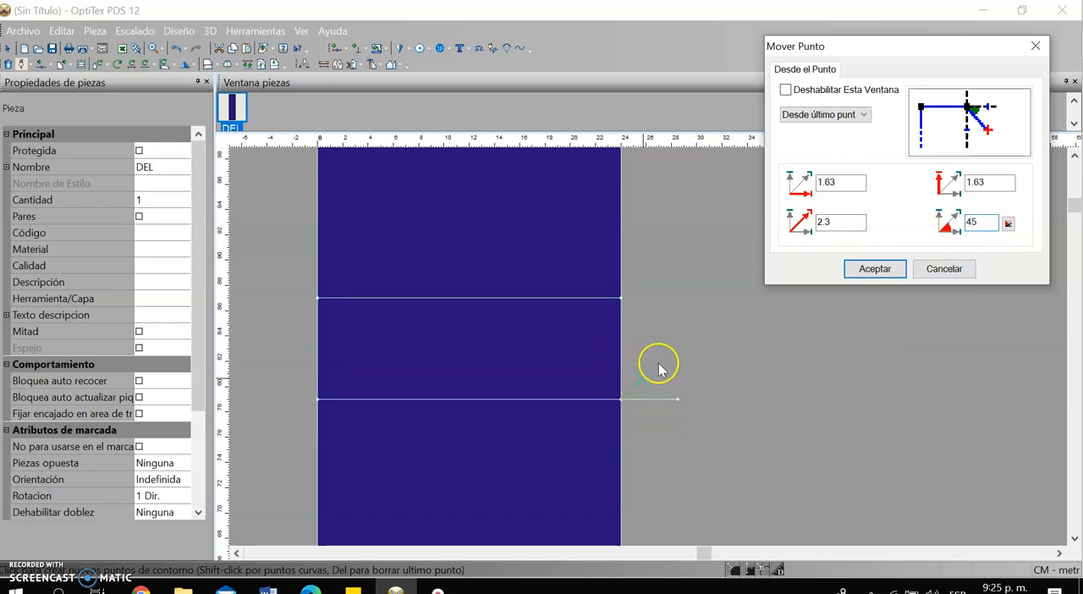
{"action": "left_click", "coordinate": [874, 268]}
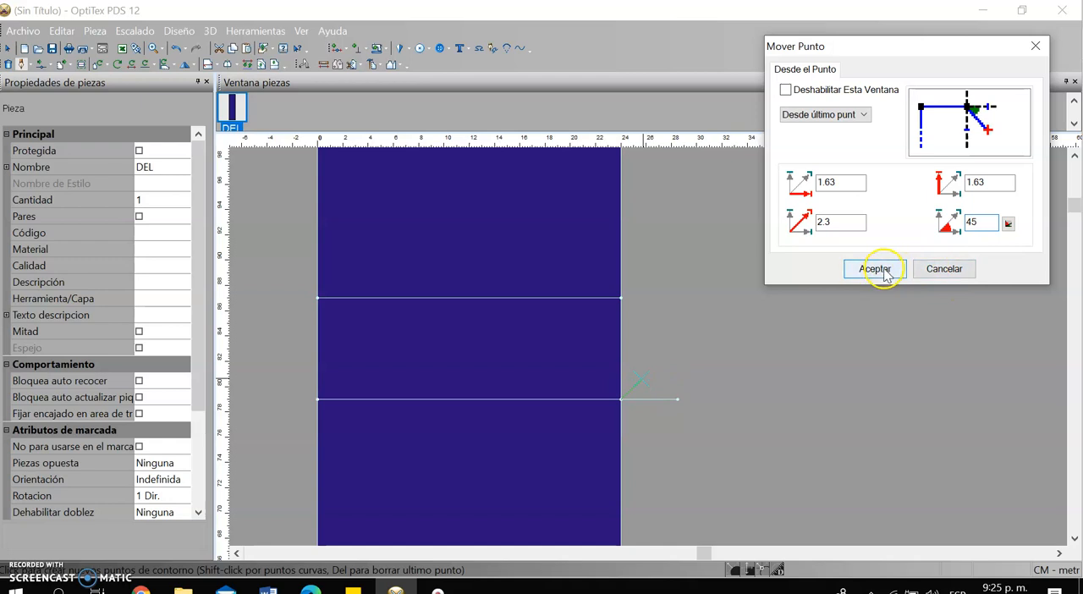
{"action": "left_click", "coordinate": [713, 334]}
{"action": "right_click", "coordinate": [716, 327]}
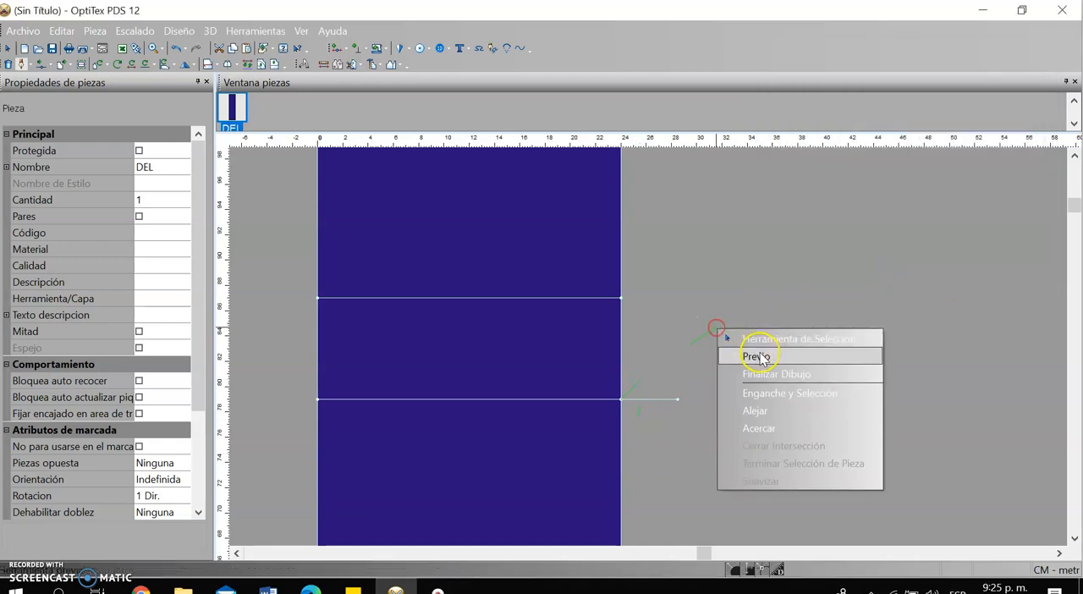
{"action": "left_click", "coordinate": [764, 376]}
Start a contour at the top-edge point 1 cm from the right corner and run it straight to the upper parallel line's right end
{"action": "scroll", "coordinate": [703, 353], "scroll_direction": "down", "scroll_amount": 2}
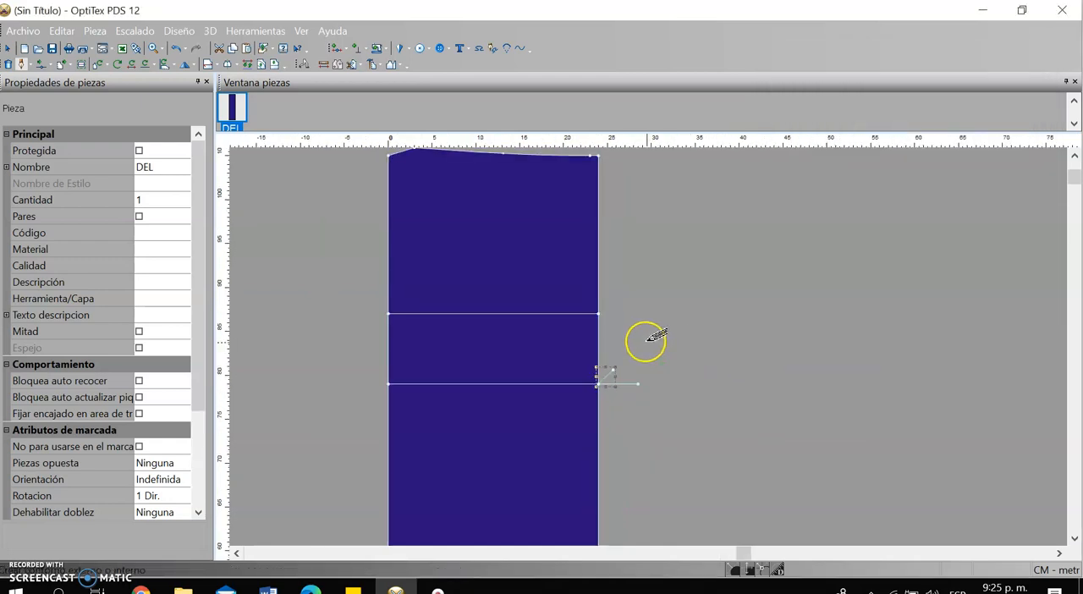
{"action": "scroll", "coordinate": [595, 188], "scroll_direction": "down", "scroll_amount": 1}
{"action": "scroll", "coordinate": [643, 418], "scroll_direction": "up", "scroll_amount": 1}
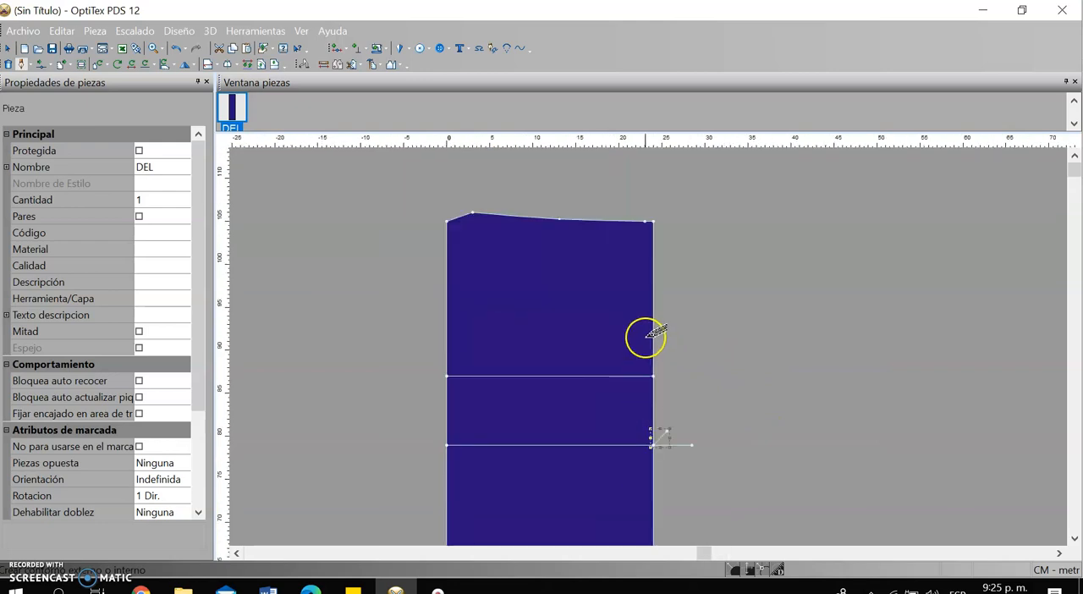
{"action": "left_click", "coordinate": [645, 224]}
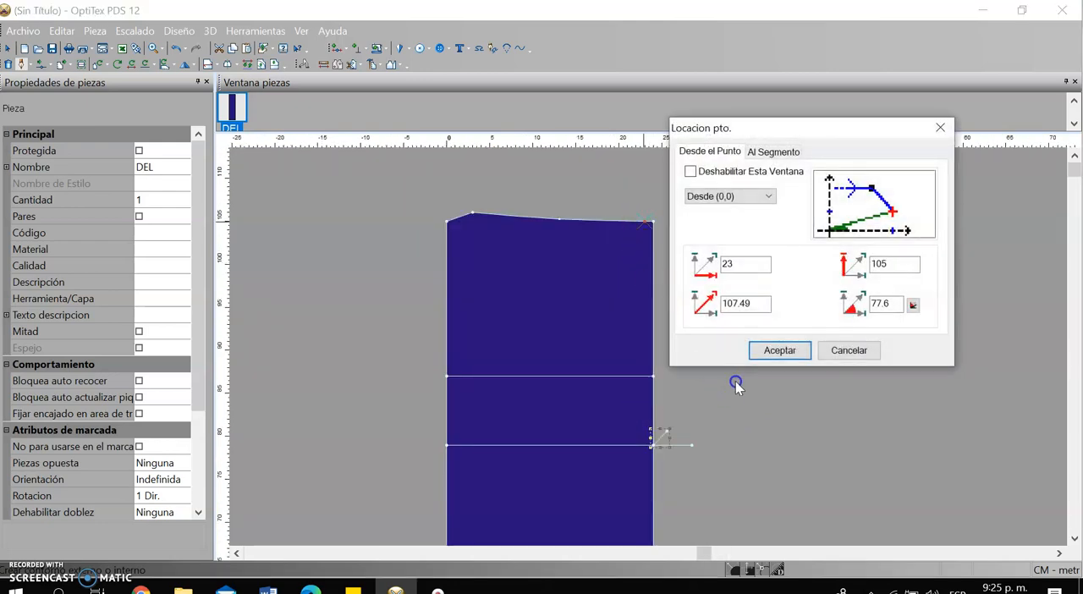
{"action": "left_click", "coordinate": [765, 354]}
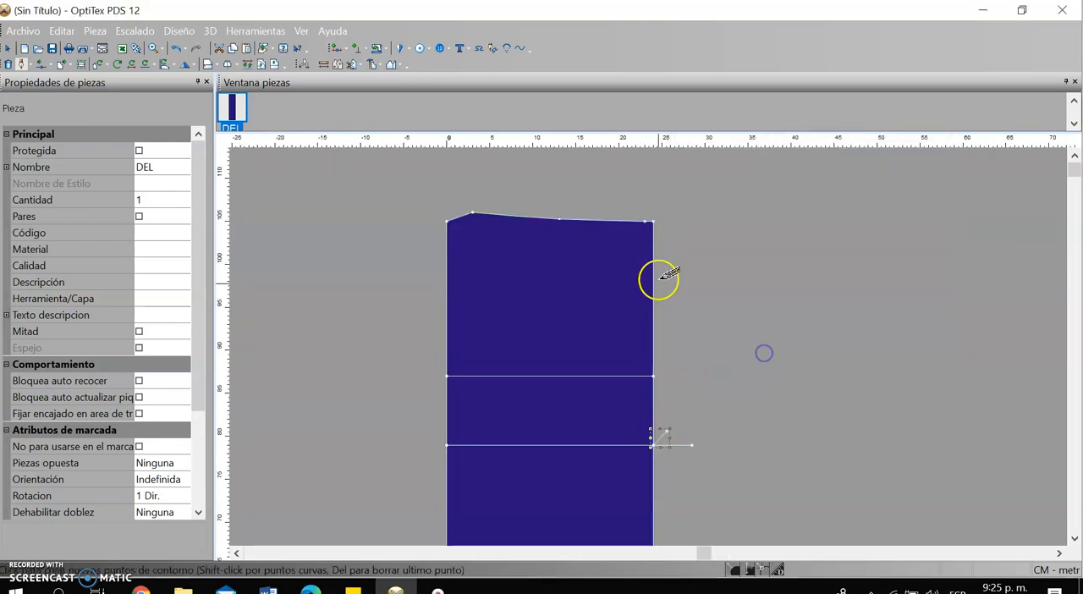
{"action": "left_click", "coordinate": [651, 375]}
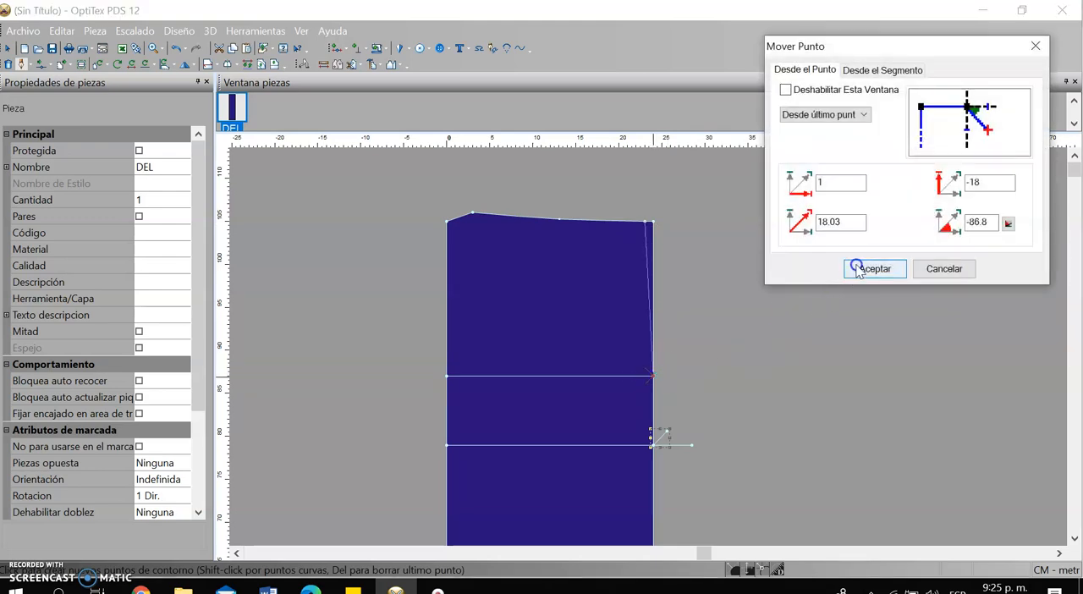
{"action": "left_click", "coordinate": [857, 268]}
Continue the contour as a curve through the diagonal's outer tip to the end of the 4.5 cm extension, and finish the crotch line
{"action": "scroll", "coordinate": [649, 347], "scroll_direction": "down", "scroll_amount": 2}
{"action": "scroll", "coordinate": [649, 347], "scroll_direction": "up", "scroll_amount": 3}
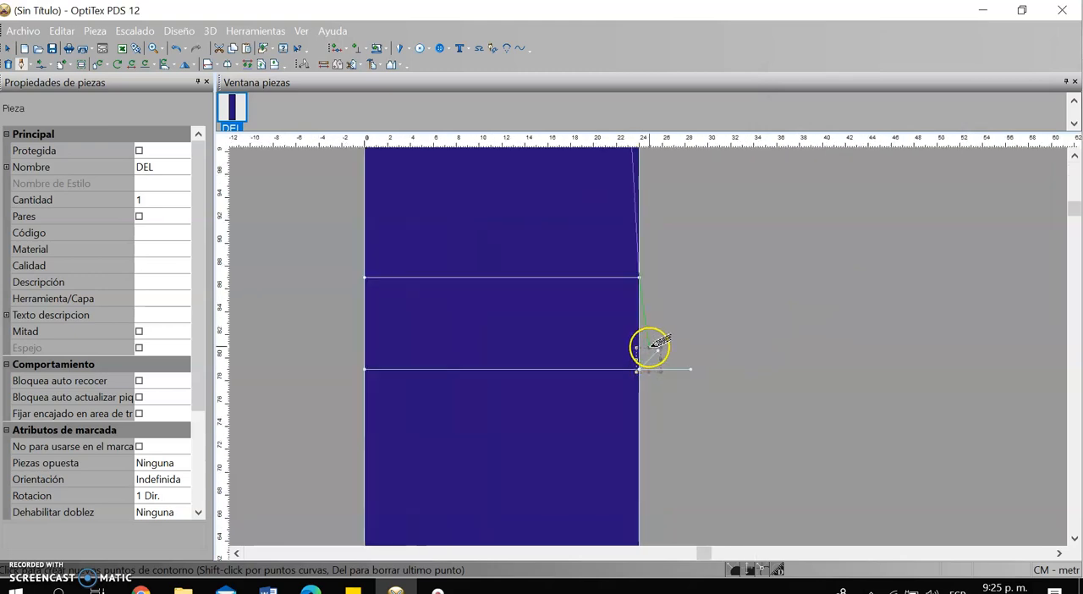
{"action": "scroll", "coordinate": [650, 347], "scroll_direction": "up", "scroll_amount": 1}
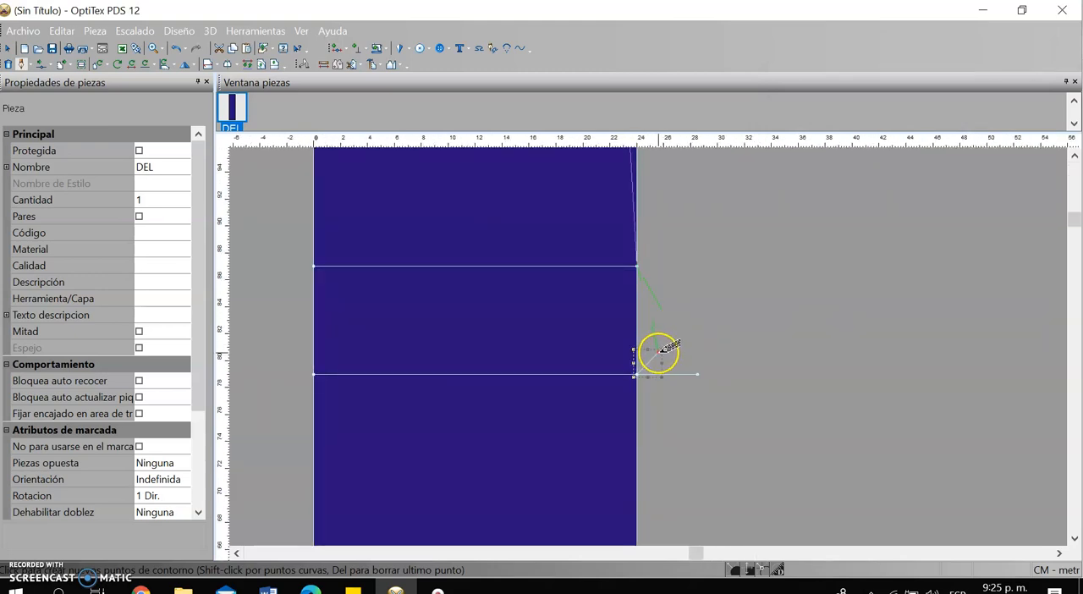
{"action": "left_click", "coordinate": [660, 350]}
{"action": "left_click", "coordinate": [877, 269]}
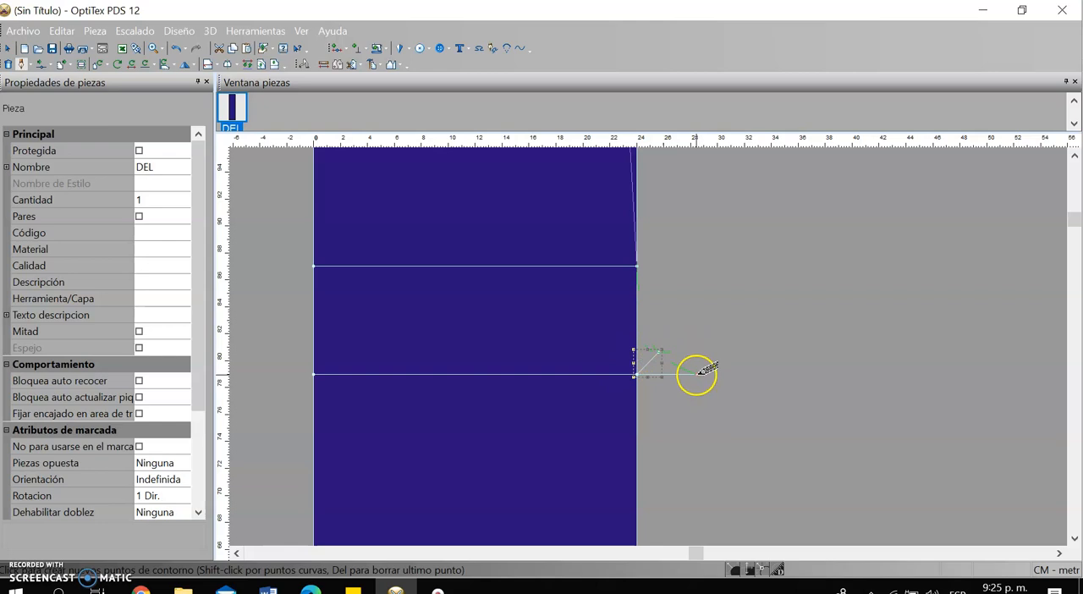
{"action": "left_click", "coordinate": [699, 372]}
{"action": "left_click", "coordinate": [875, 266]}
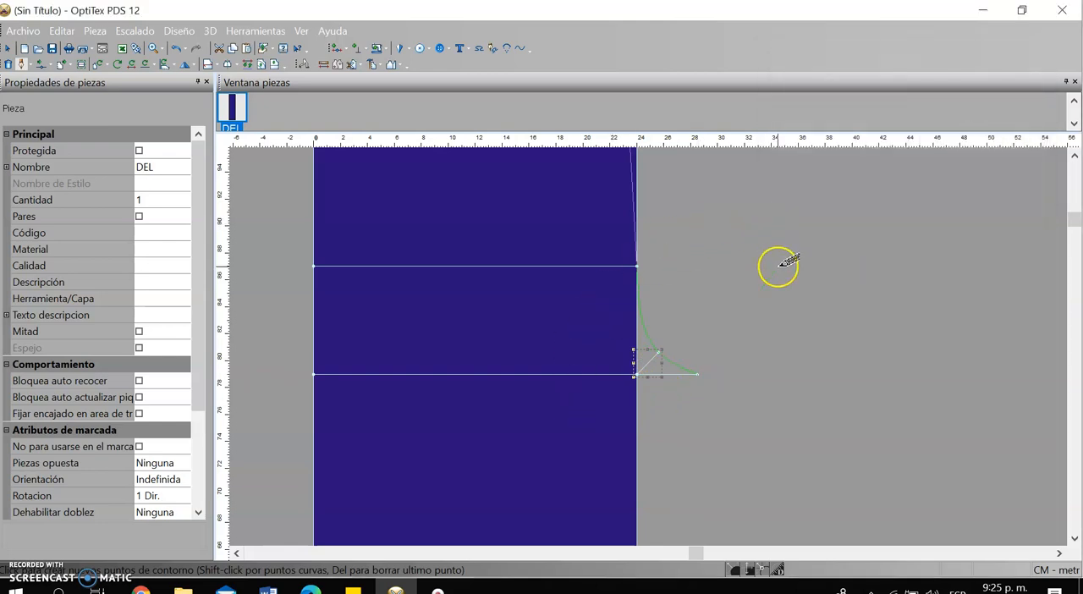
{"action": "right_click", "coordinate": [778, 266]}
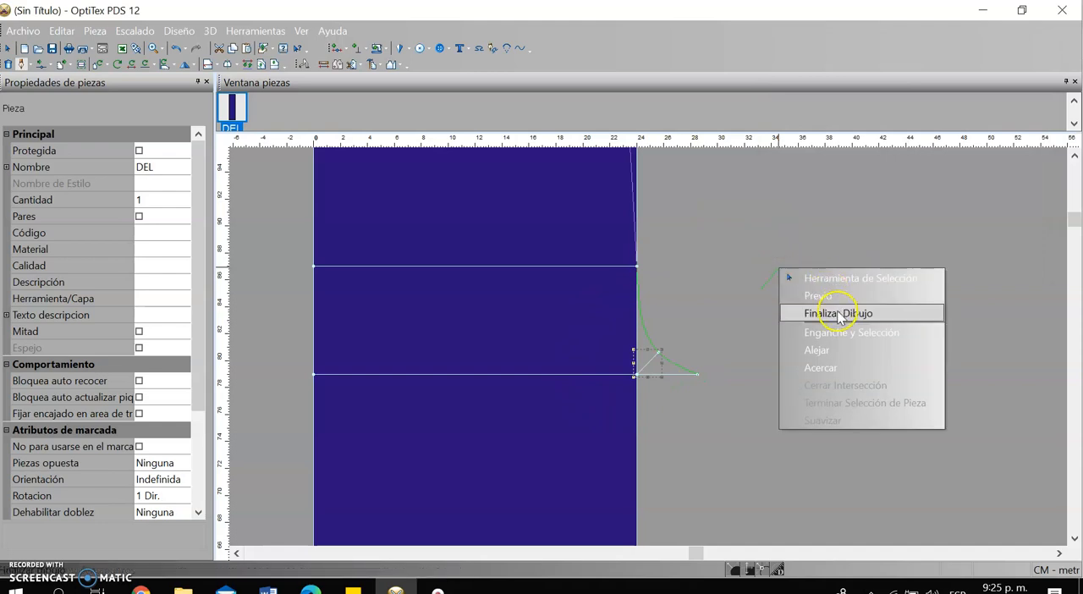
{"action": "left_click", "coordinate": [838, 313]}
Draw the side hip line from the raised waist point through a curve point about 11.5 cm away to the upper parallel line's left end
{"action": "scroll", "coordinate": [711, 321], "scroll_direction": "down", "scroll_amount": 2}
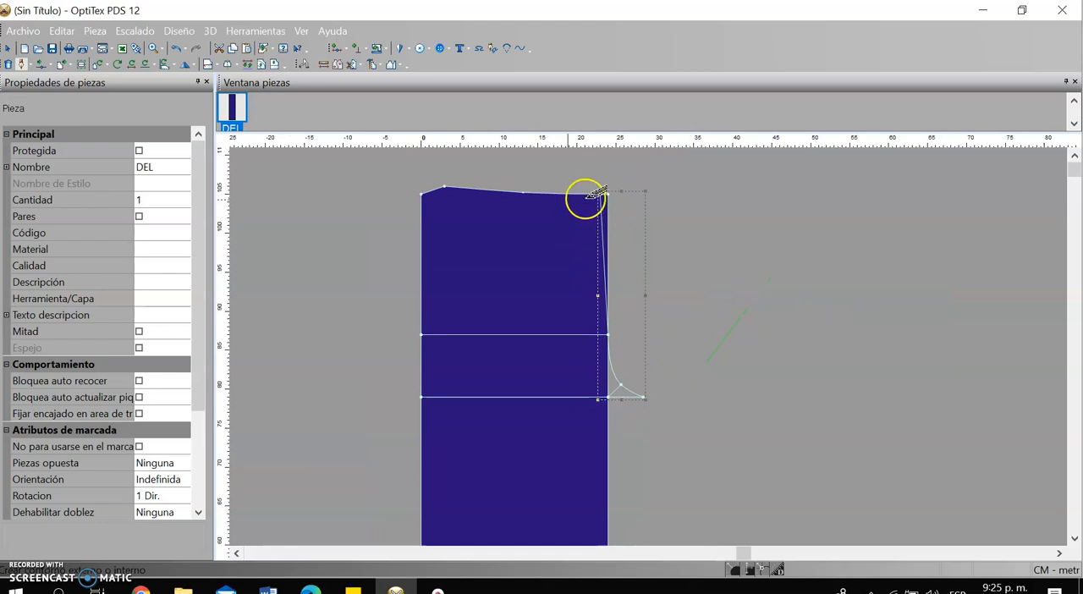
{"action": "scroll", "coordinate": [435, 237], "scroll_direction": "up", "scroll_amount": 2}
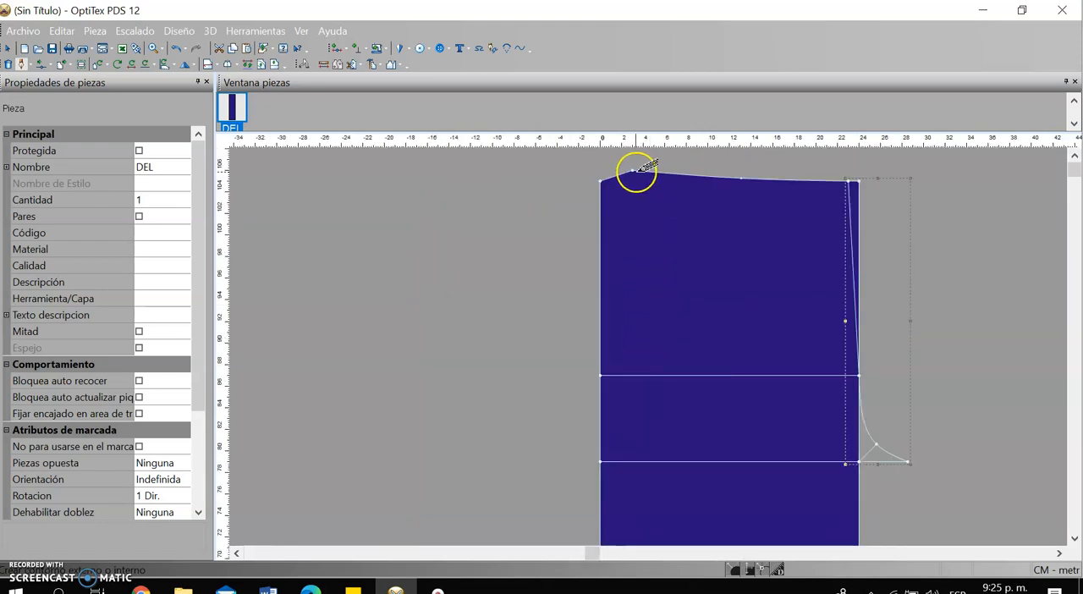
{"action": "left_click", "coordinate": [634, 171]}
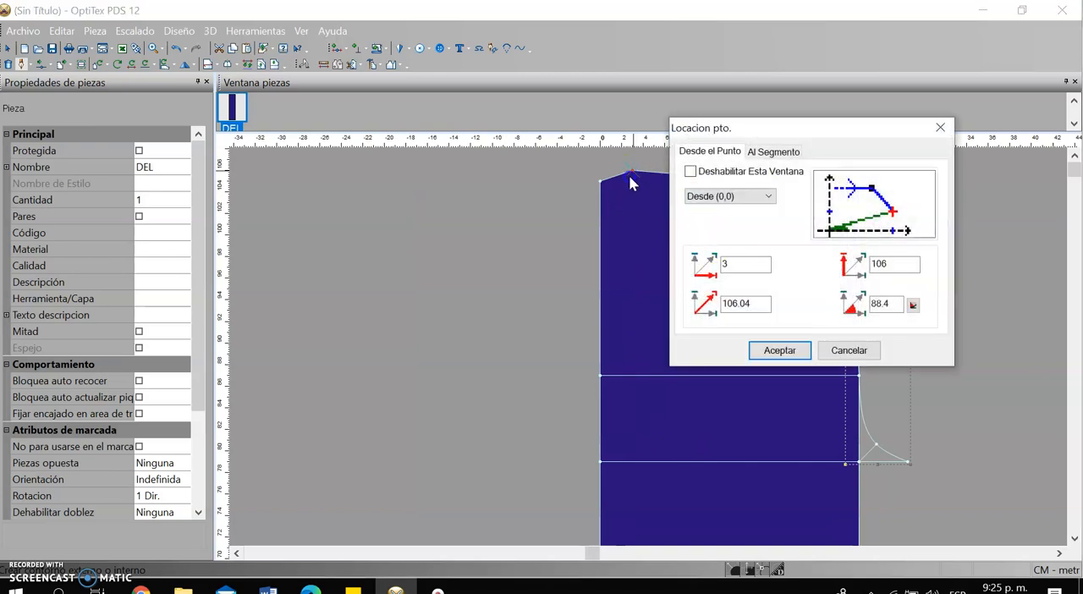
{"action": "left_click", "coordinate": [793, 352]}
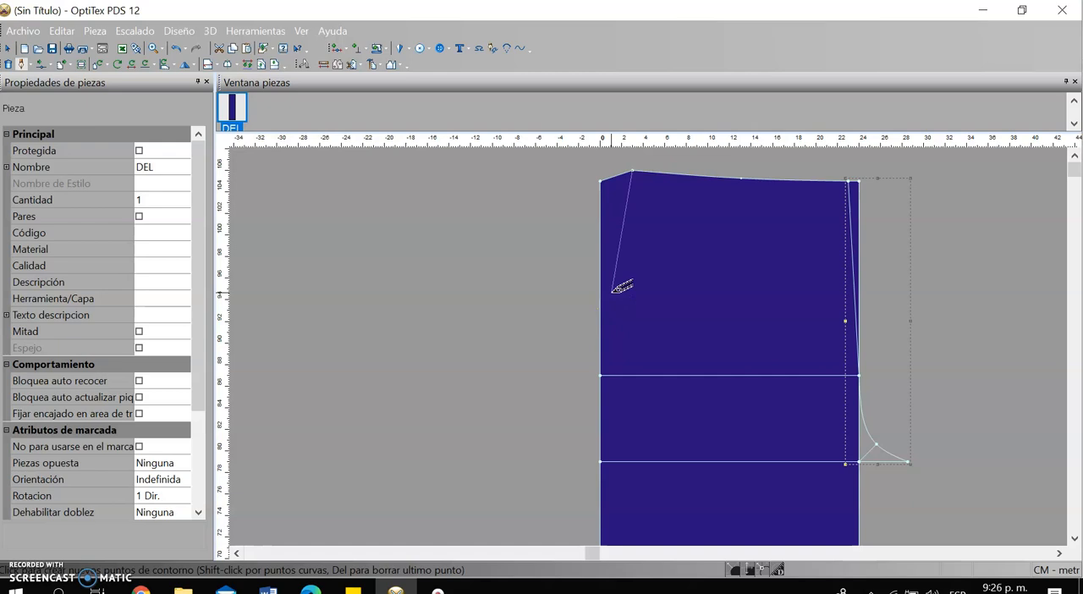
{"action": "left_click", "coordinate": [611, 292], "text": "shift"}
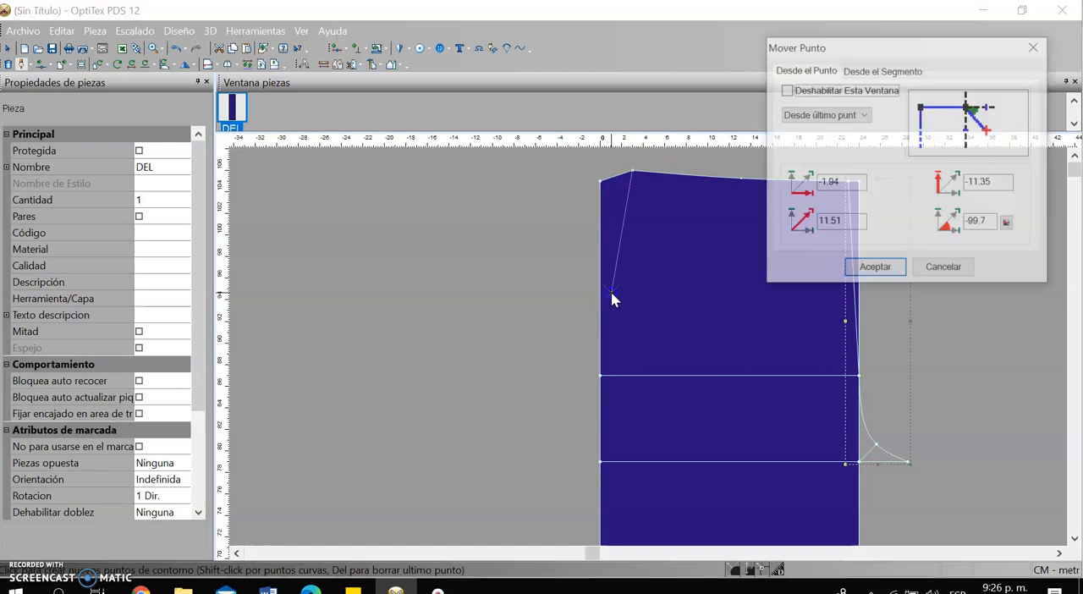
{"action": "left_click", "coordinate": [883, 268]}
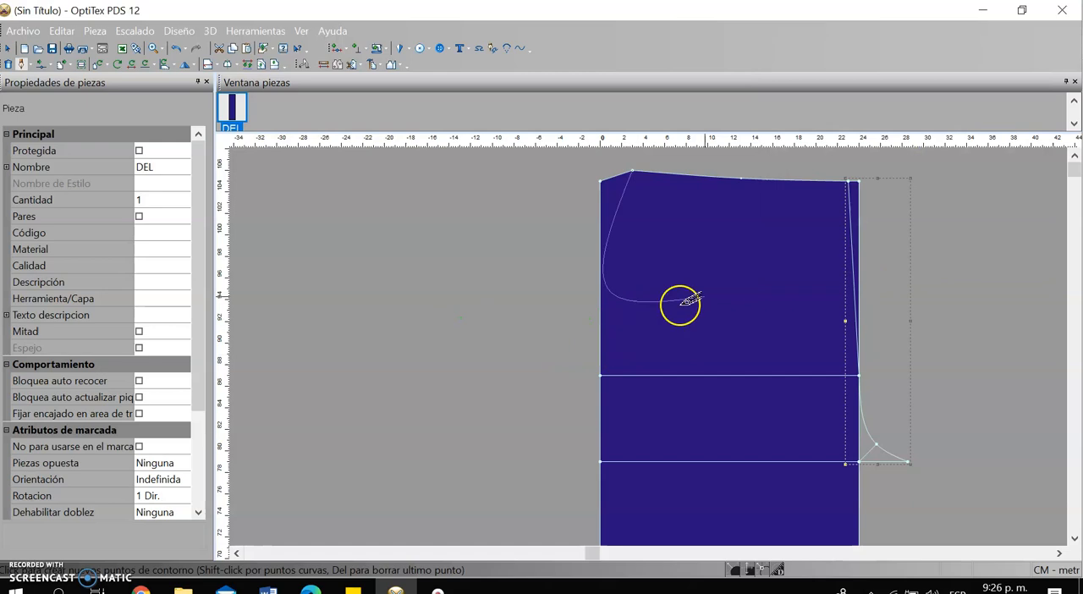
{"action": "left_click", "coordinate": [601, 374]}
{"action": "left_click", "coordinate": [894, 268]}
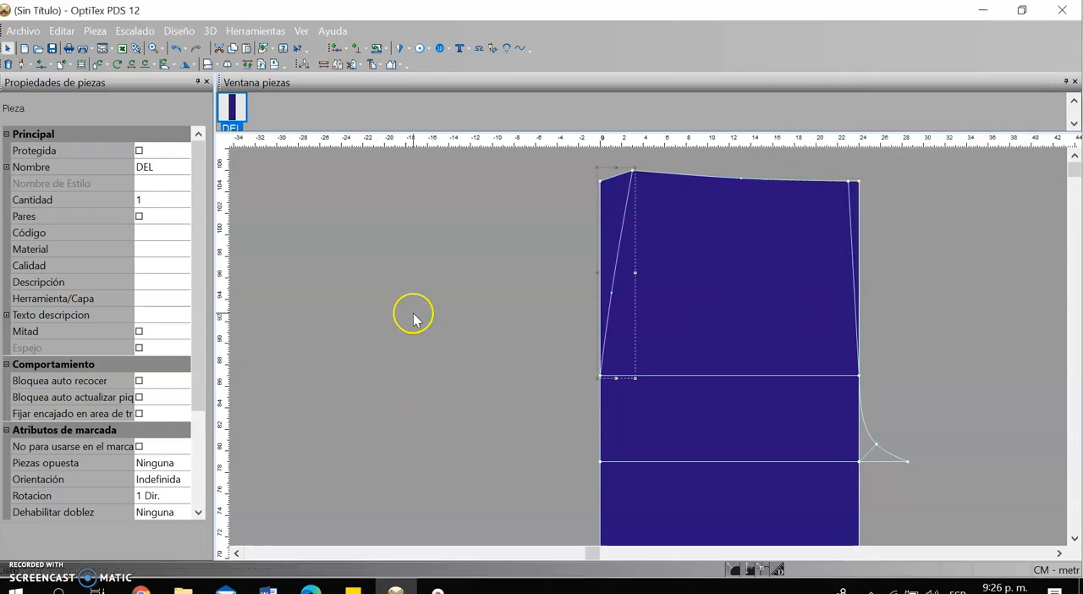
Move the curve point on the side hip line about 0.37 cm outward to round the hip curve
{"action": "scroll", "coordinate": [648, 346], "scroll_direction": "up", "scroll_amount": 2}
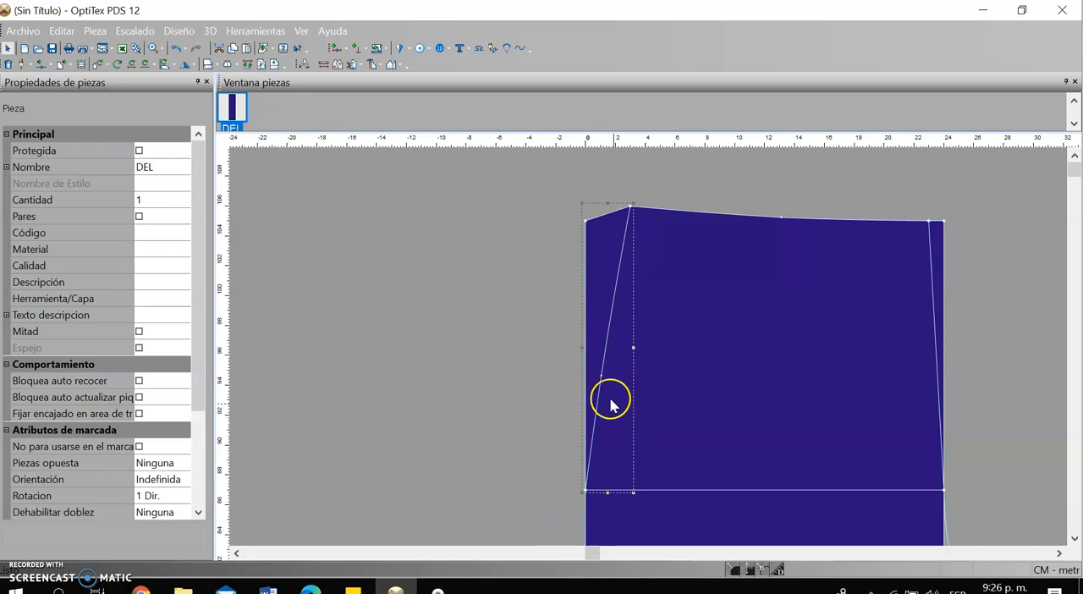
{"action": "key", "text": "m"}
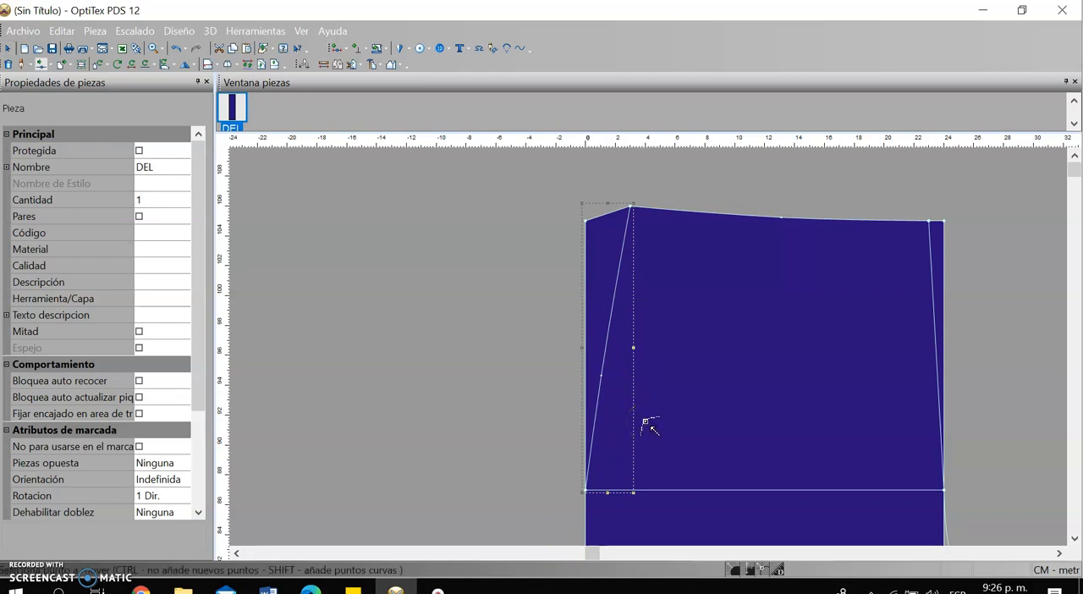
{"action": "scroll", "coordinate": [646, 349], "scroll_direction": "up", "scroll_amount": 2}
{"action": "scroll", "coordinate": [648, 348], "scroll_direction": "down", "scroll_amount": 1}
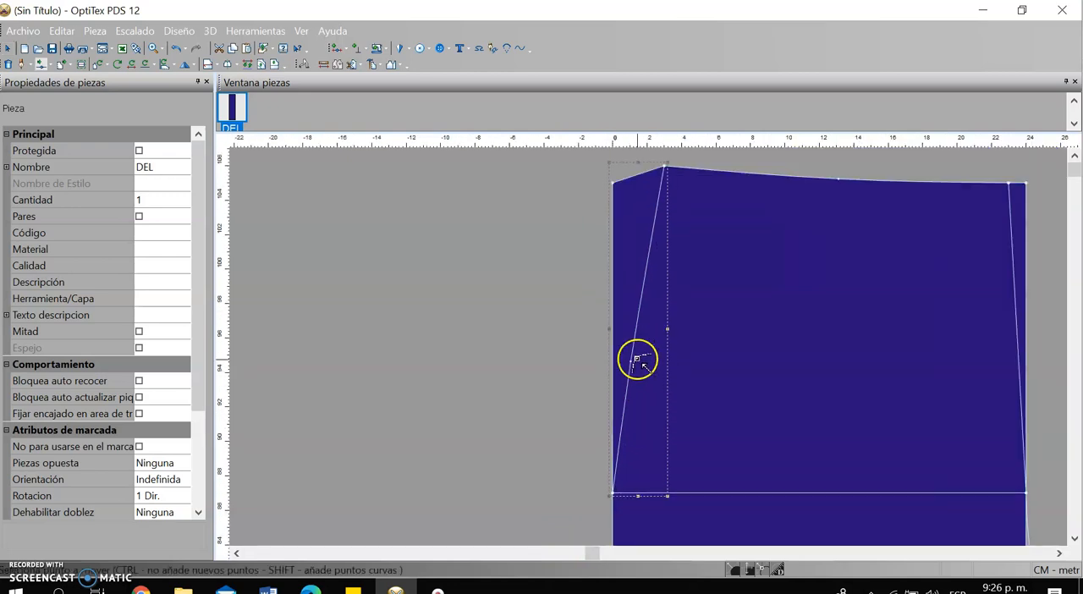
{"action": "left_click", "coordinate": [631, 362]}
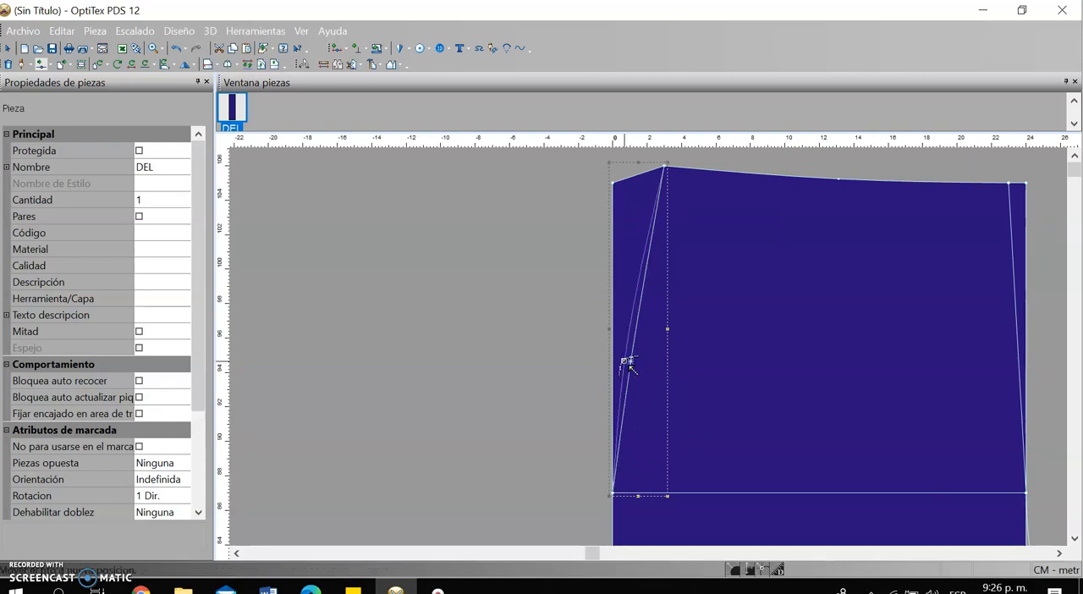
{"action": "left_click", "coordinate": [623, 361]}
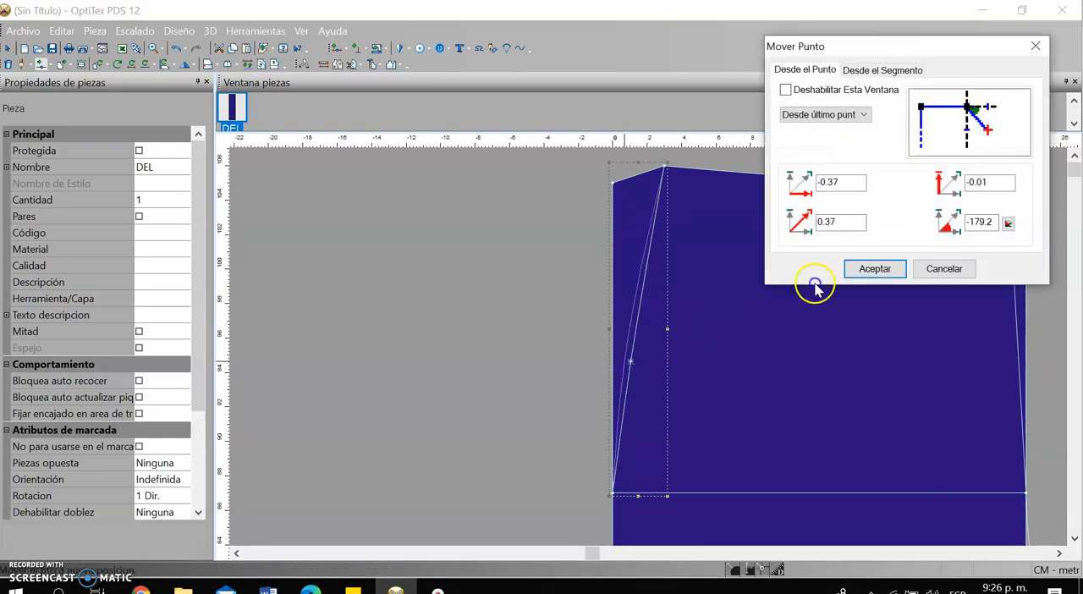
{"action": "left_click", "coordinate": [807, 267]}
Measure the distance along the crotch line from the tip of the crotch extension to the piece's left edge
{"action": "scroll", "coordinate": [648, 333], "scroll_direction": "down", "scroll_amount": 1}
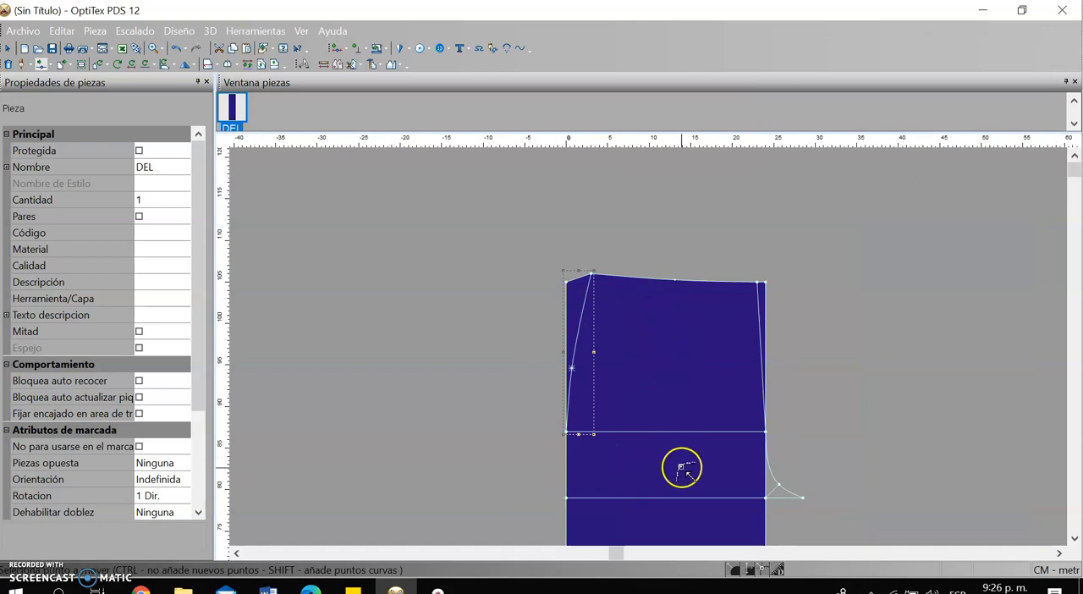
{"action": "scroll", "coordinate": [682, 465], "scroll_direction": "down", "scroll_amount": 1}
{"action": "scroll", "coordinate": [657, 350], "scroll_direction": "down", "scroll_amount": 1}
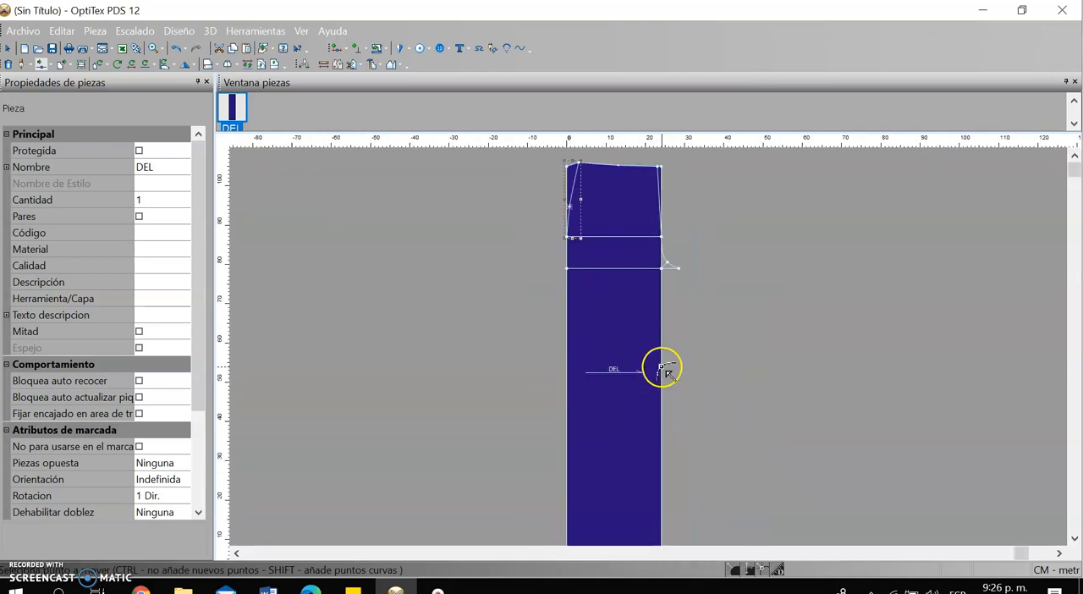
{"action": "scroll", "coordinate": [657, 365], "scroll_direction": "down", "scroll_amount": 1}
{"action": "scroll", "coordinate": [644, 294], "scroll_direction": "up", "scroll_amount": 3}
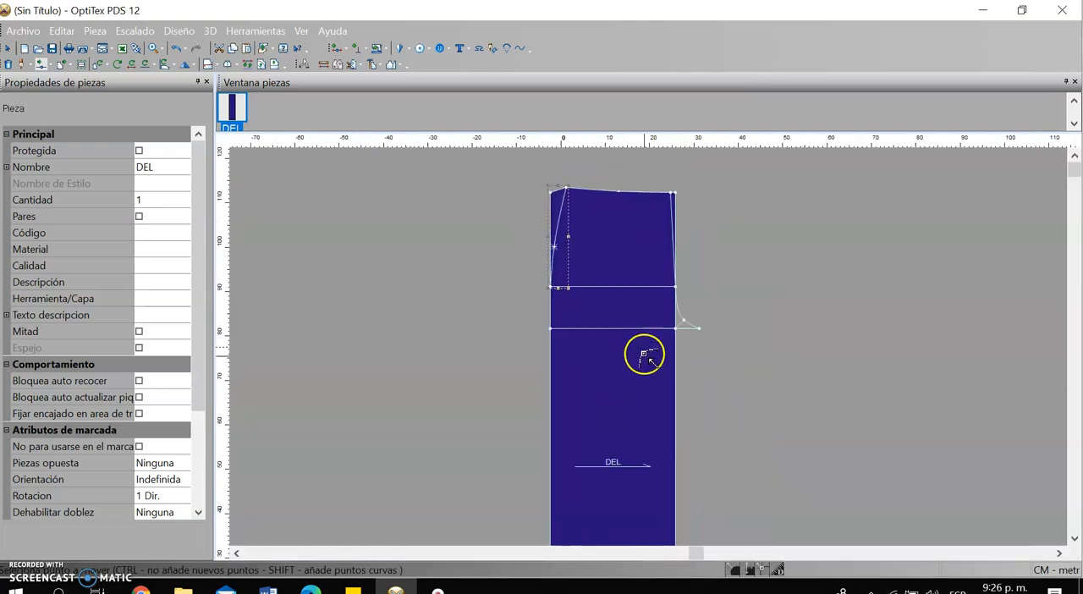
{"action": "left_click", "coordinate": [323, 65]}
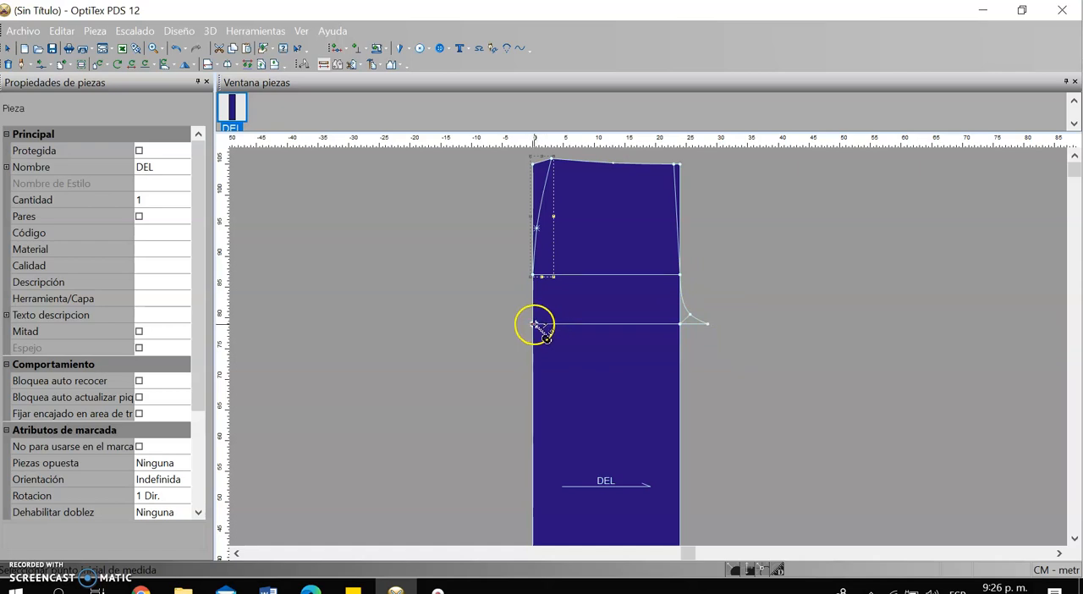
{"action": "left_click", "coordinate": [709, 324]}
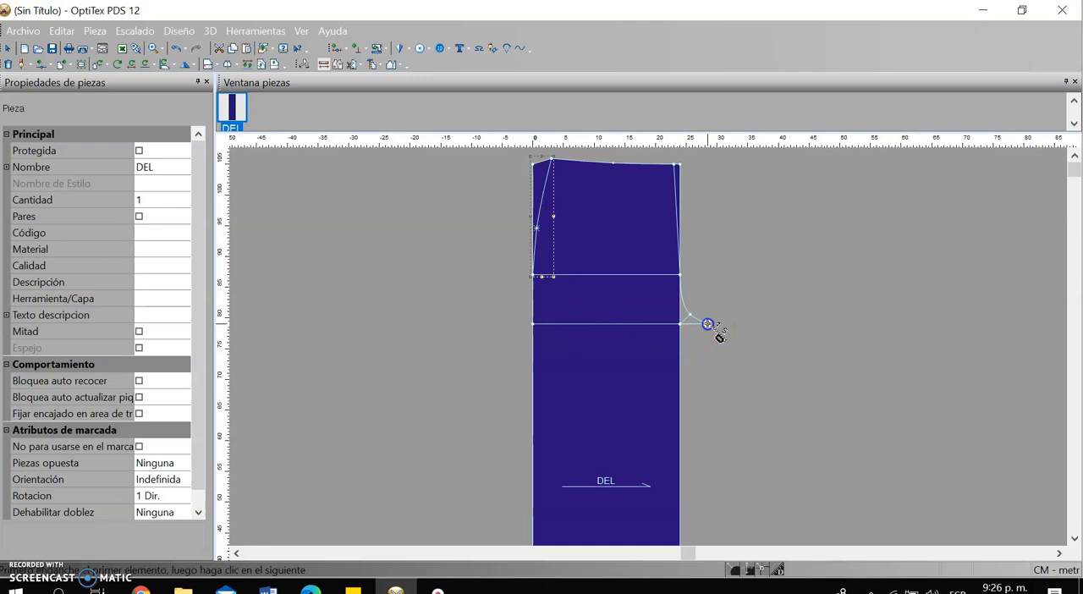
{"action": "left_click", "coordinate": [534, 325]}
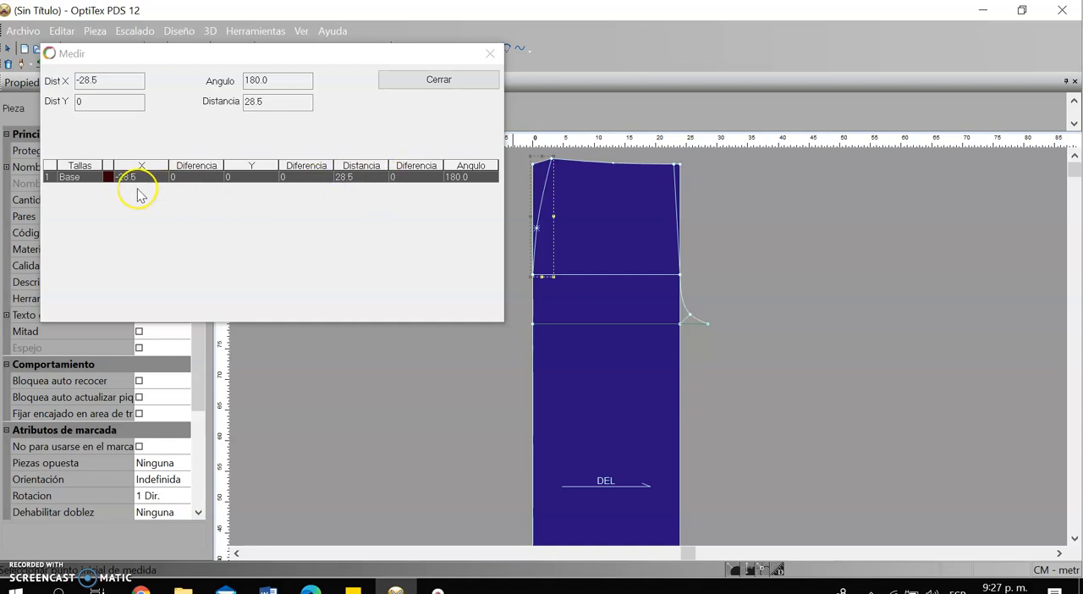
{"action": "left_click", "coordinate": [491, 53]}
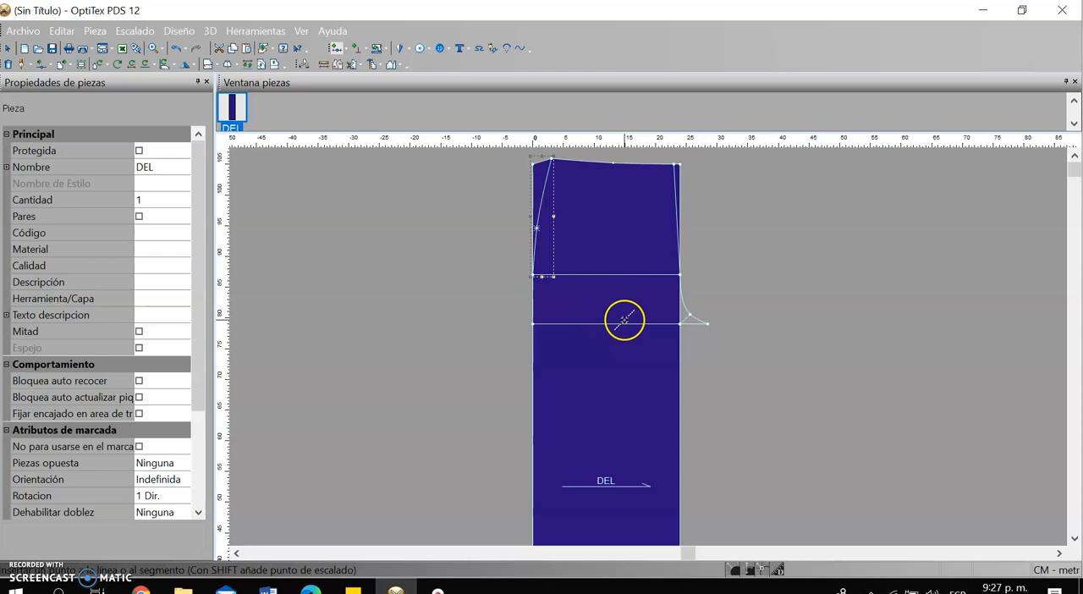
Create a line parallel to the left edge at 14.25 cm, extended at both ends, and add points where it meets the contour
{"action": "scroll", "coordinate": [626, 347], "scroll_direction": "down", "scroll_amount": 2}
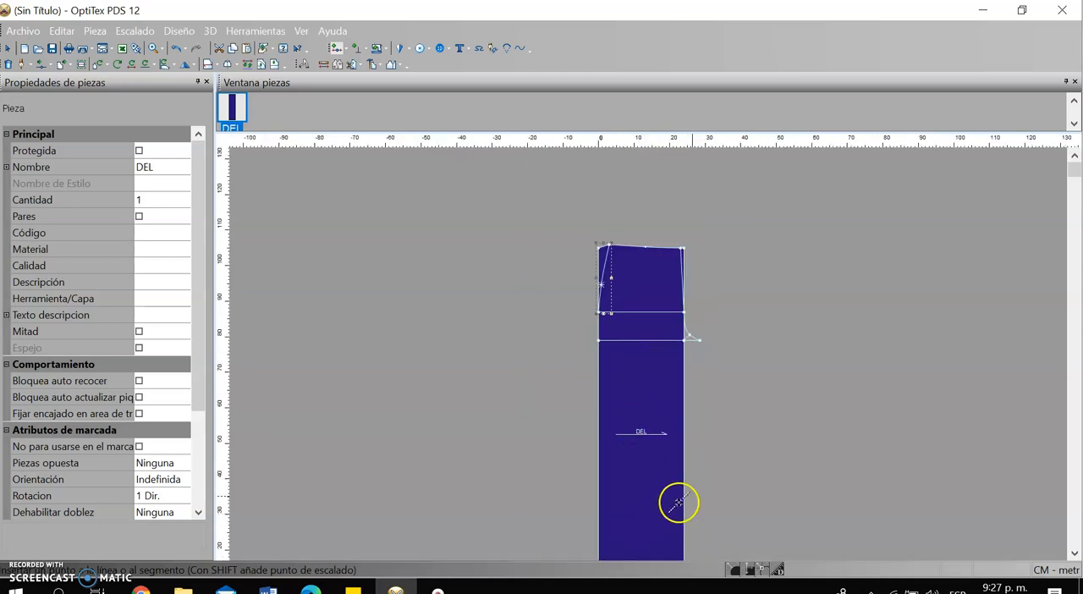
{"action": "left_click", "coordinate": [1073, 553]}
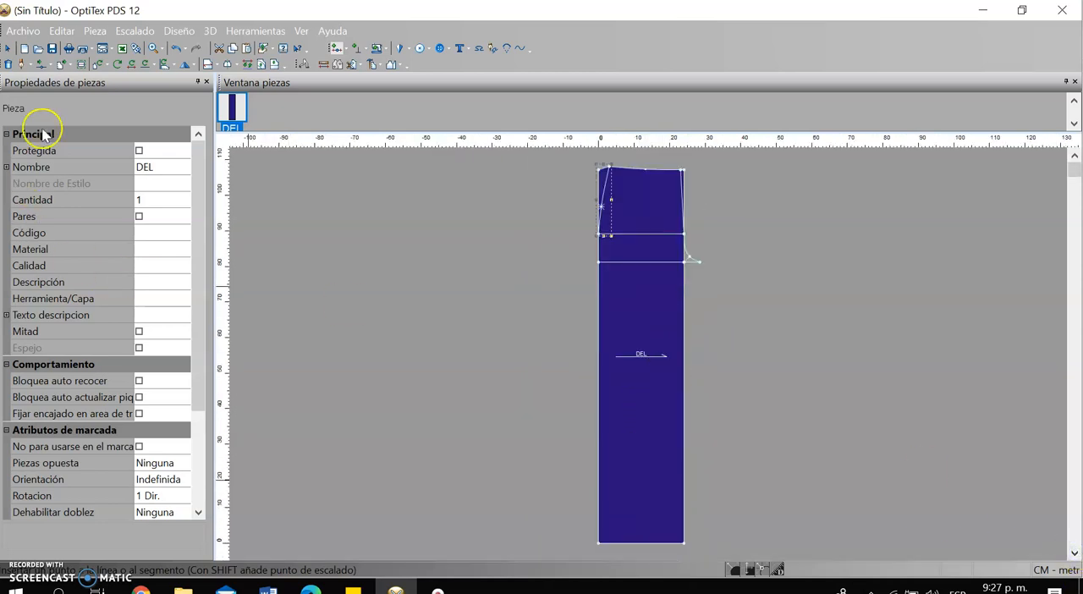
{"action": "left_click", "coordinate": [260, 65]}
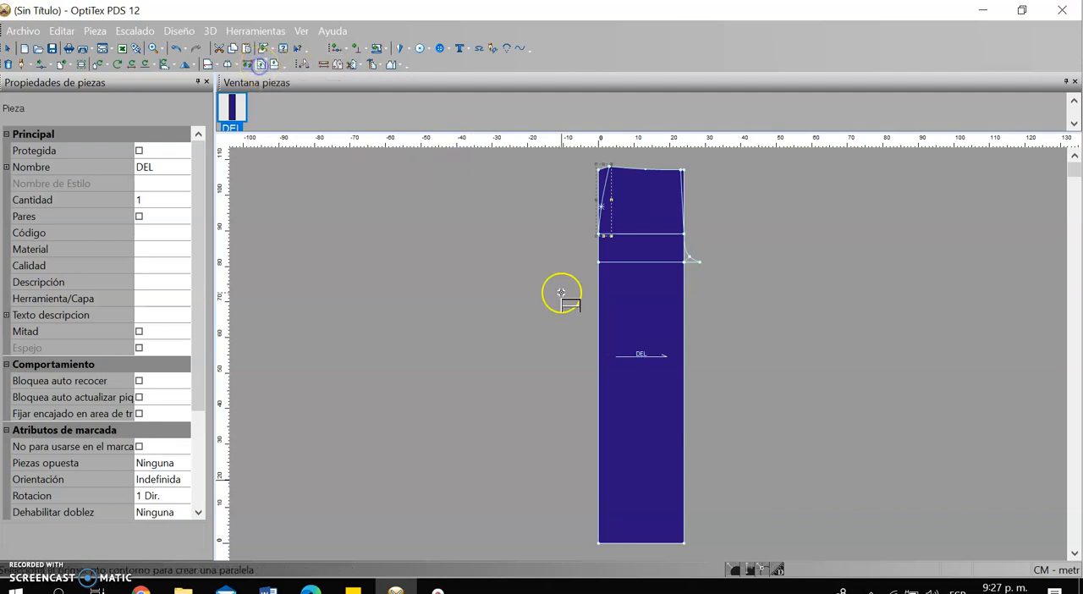
{"action": "left_click", "coordinate": [597, 543]}
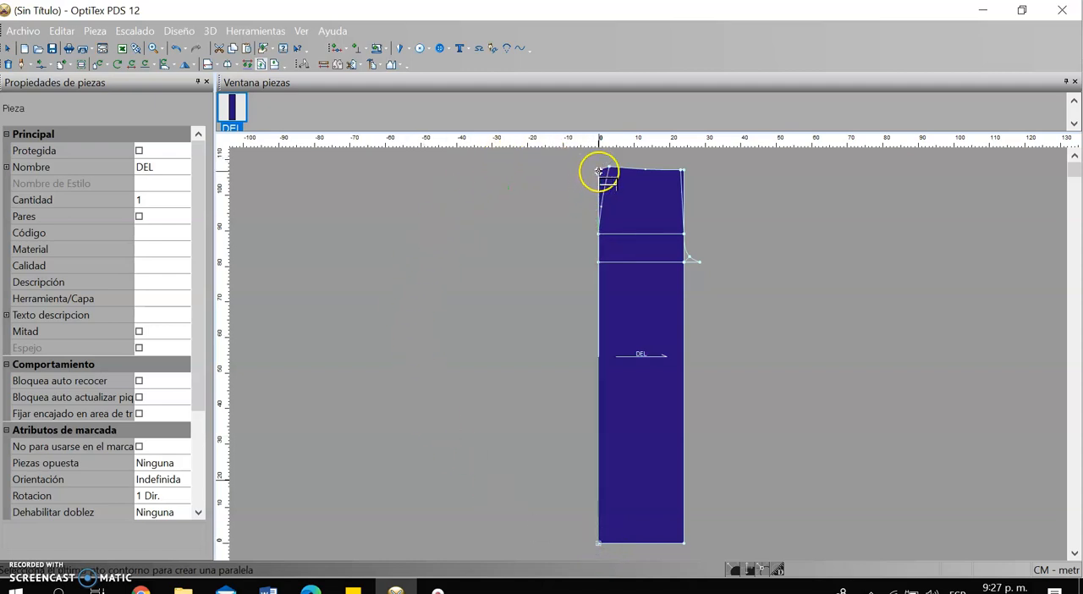
{"action": "left_click", "coordinate": [599, 173]}
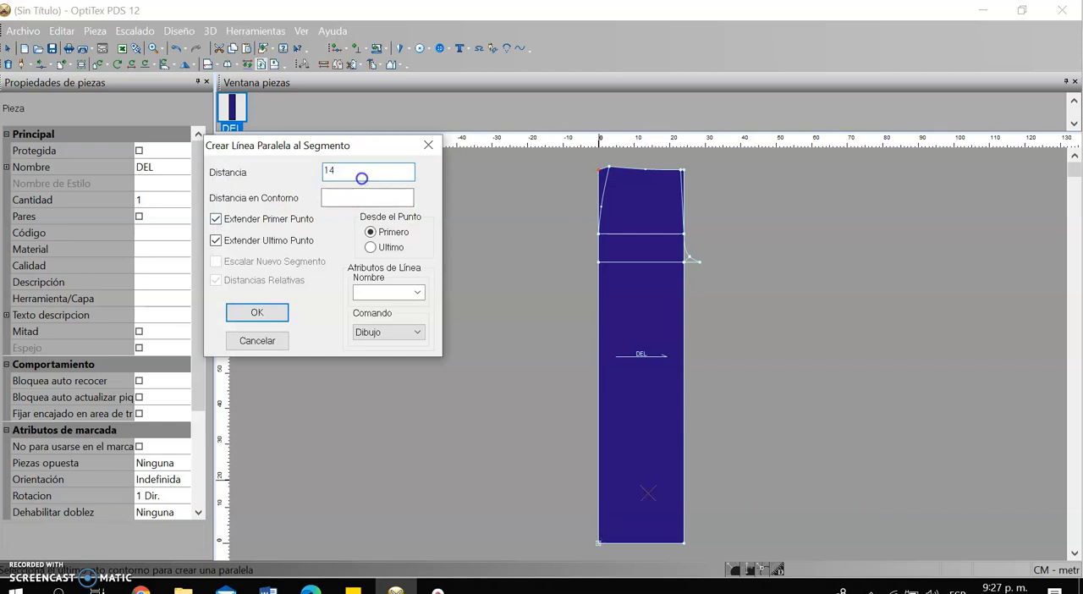
{"action": "type", "text": "14.25"}
{"action": "left_click", "coordinate": [257, 312]}
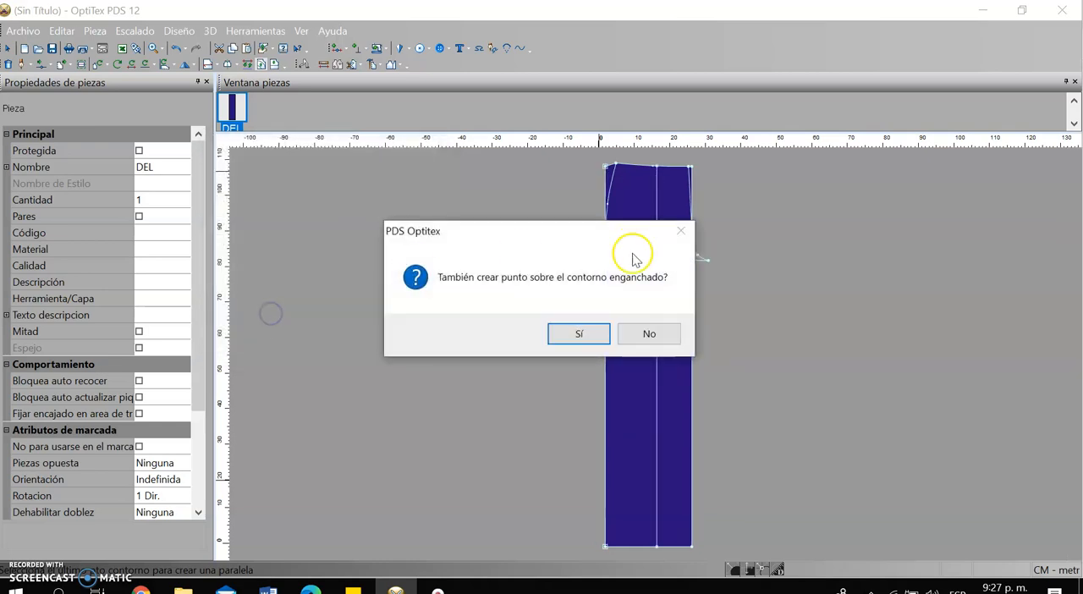
{"action": "left_click", "coordinate": [579, 335]}
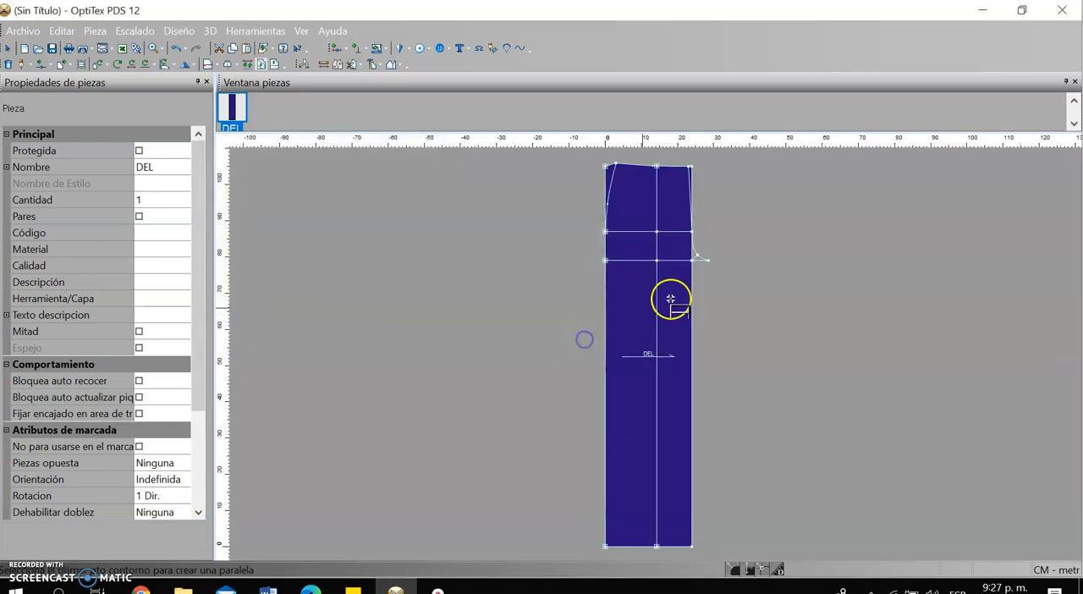
{"action": "right_click", "coordinate": [810, 256]}
{"action": "left_click", "coordinate": [867, 271]}
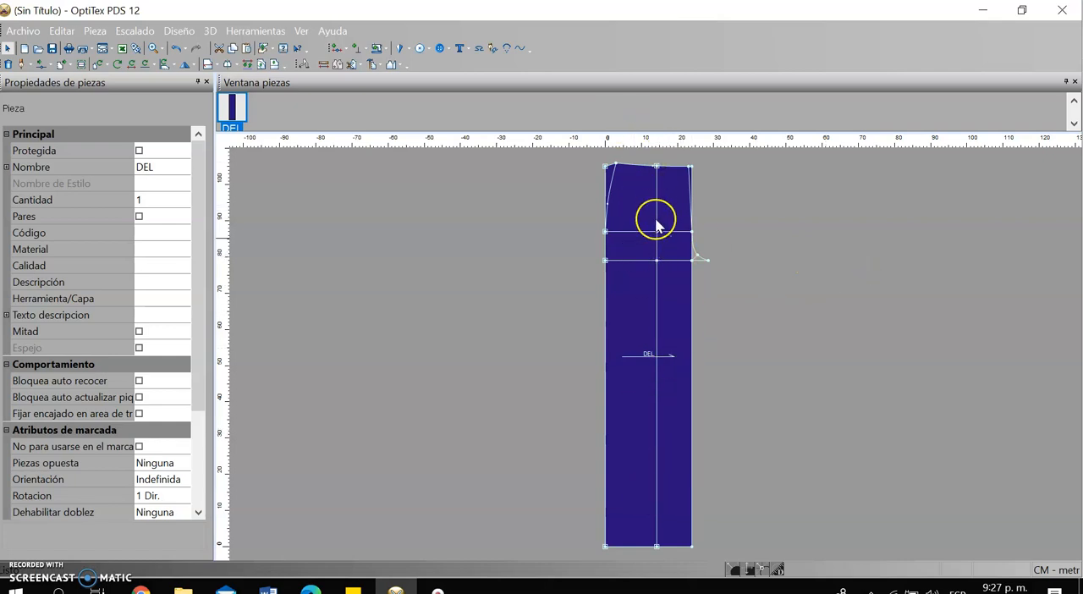
Insert a point on the right edge halfway between the crotch line and the hem, at proportion 0.5
{"action": "scroll", "coordinate": [675, 451], "scroll_direction": "up", "scroll_amount": 1}
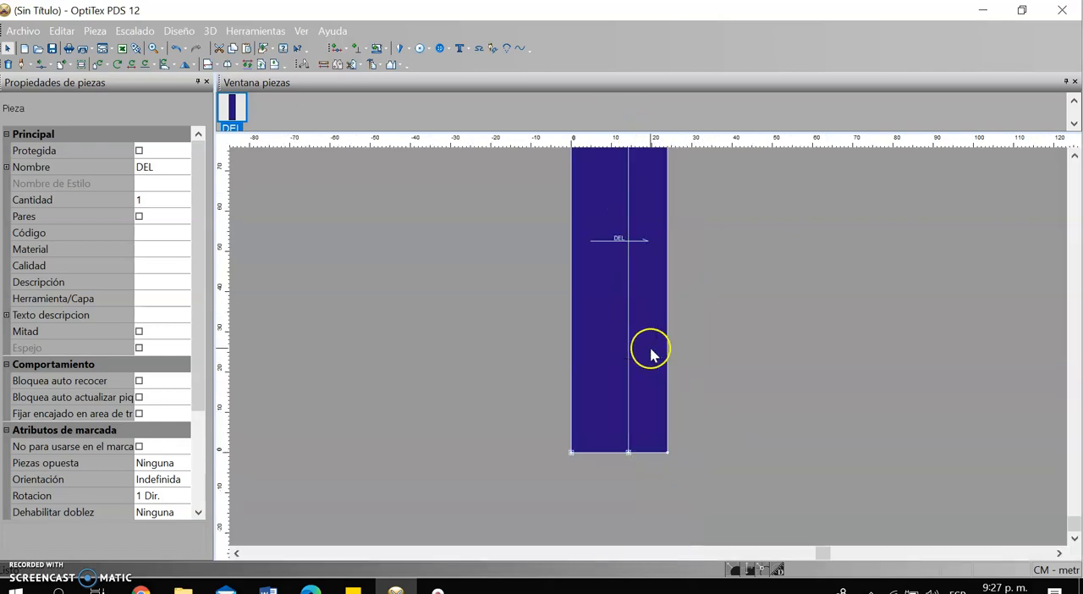
{"action": "scroll", "coordinate": [633, 246], "scroll_direction": "down", "scroll_amount": 1}
{"action": "scroll", "coordinate": [668, 413], "scroll_direction": "up", "scroll_amount": 1}
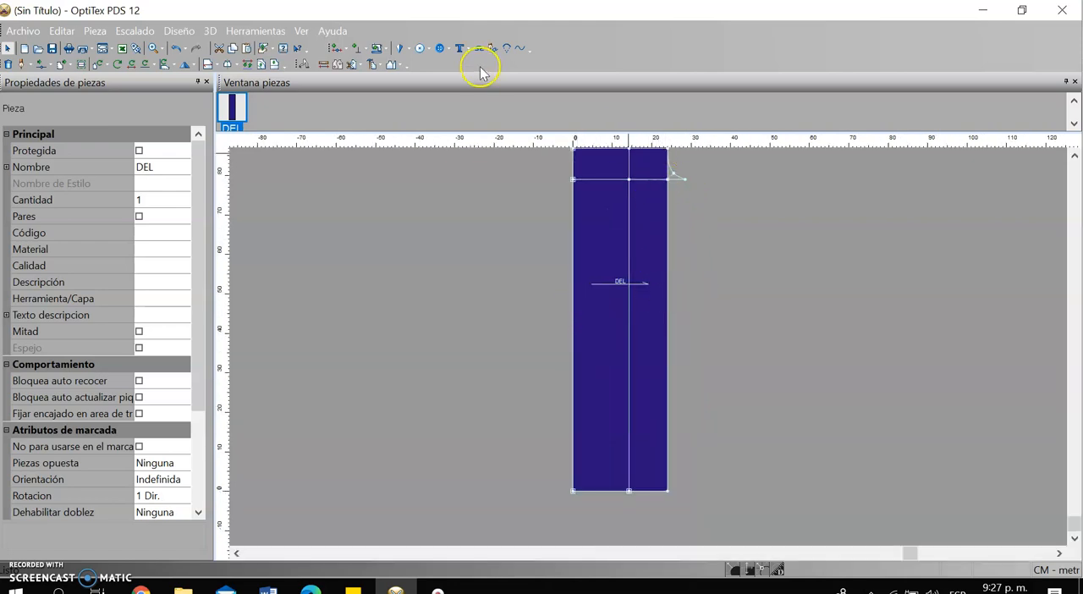
{"action": "left_click", "coordinate": [322, 66]}
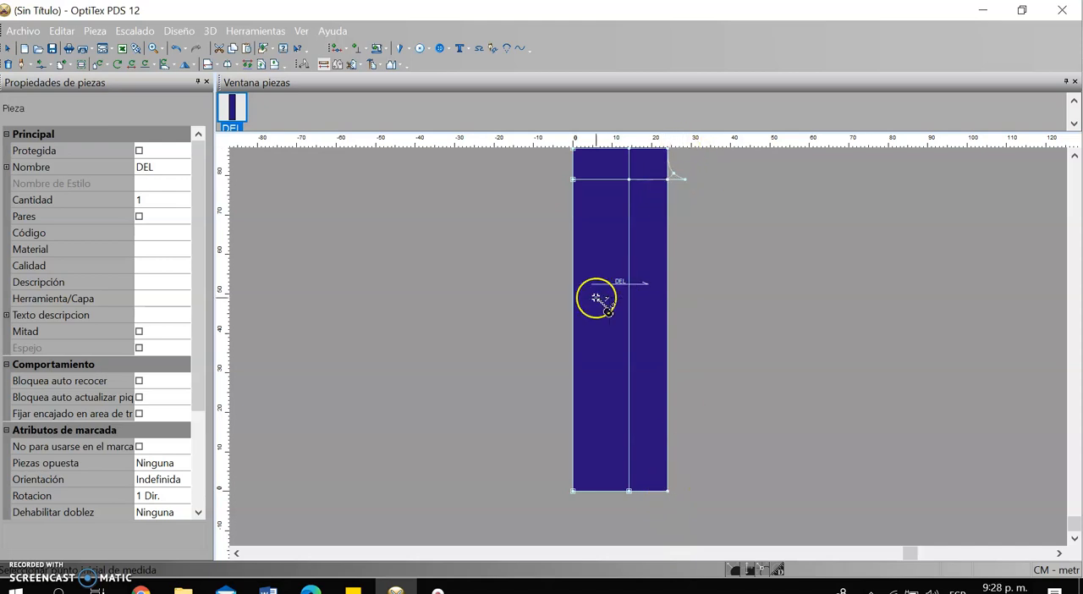
{"action": "key", "text": "o"}
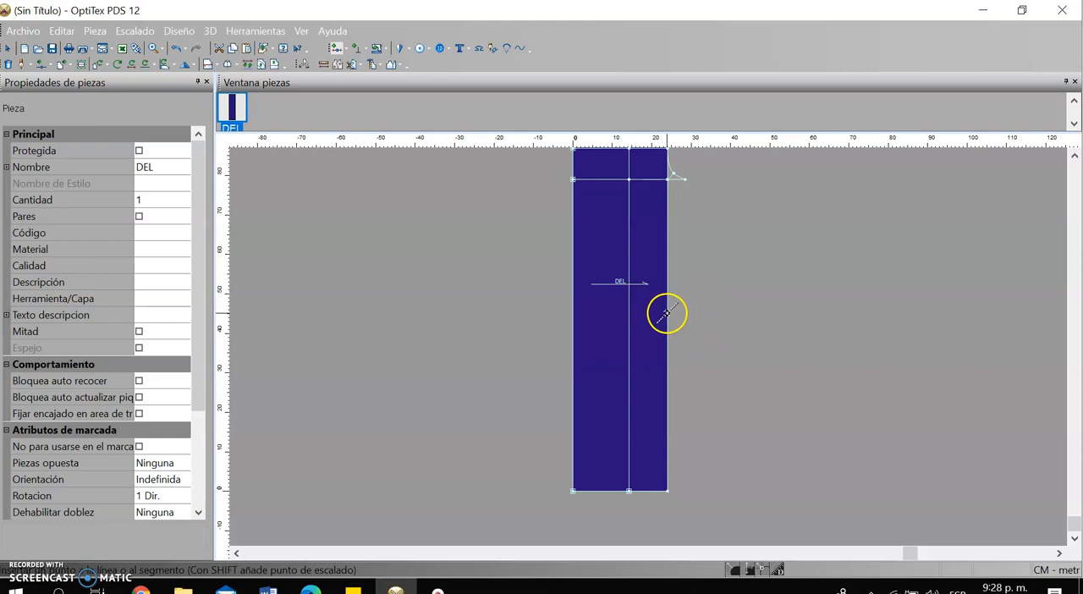
{"action": "left_click", "coordinate": [666, 313]}
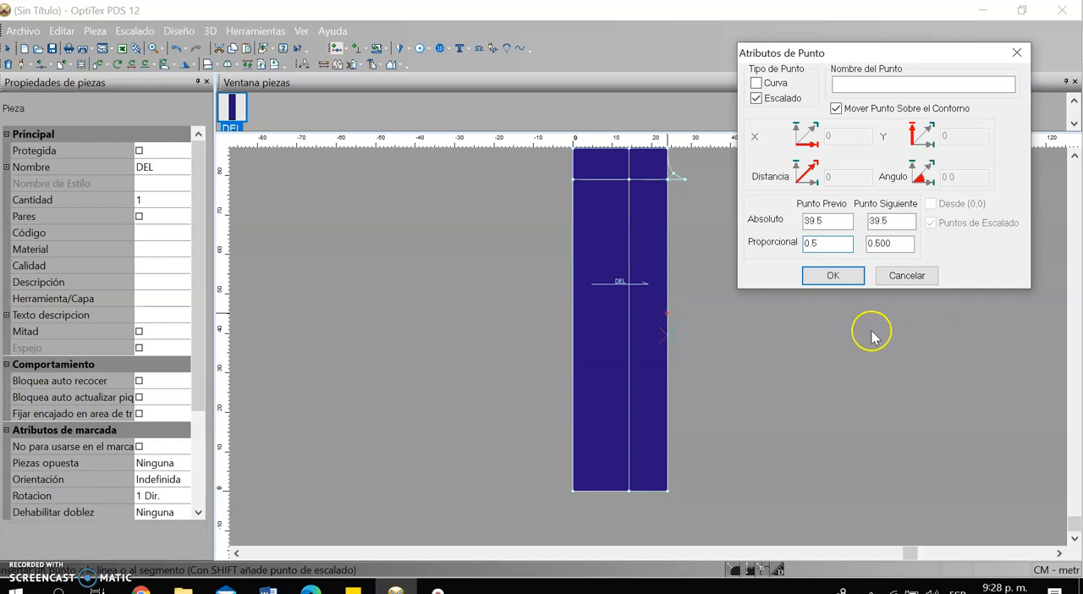
{"action": "left_click", "coordinate": [853, 278]}
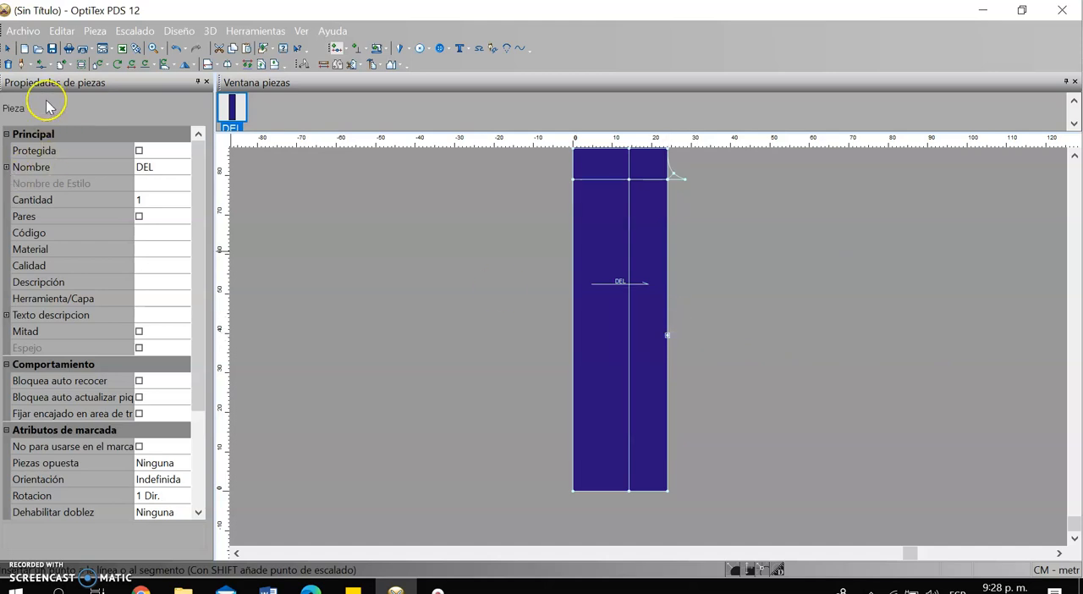
Move the new right-edge midpoint 5 cm upward along the contour with a distance of -5
{"action": "left_click", "coordinate": [51, 66]}
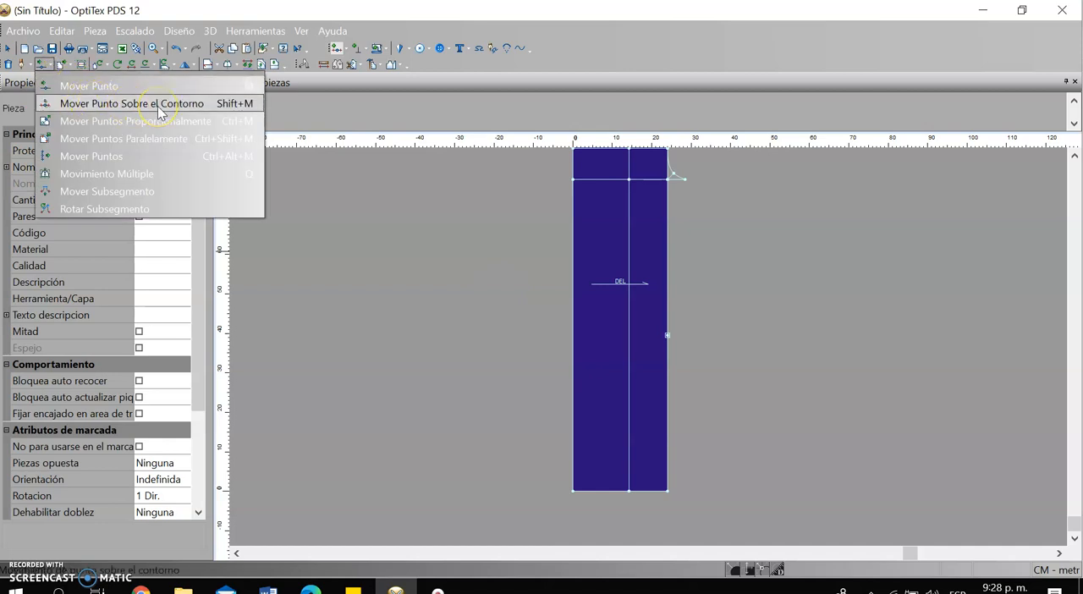
{"action": "left_click", "coordinate": [157, 106]}
{"action": "left_click", "coordinate": [668, 336]}
{"action": "left_click", "coordinate": [671, 310]}
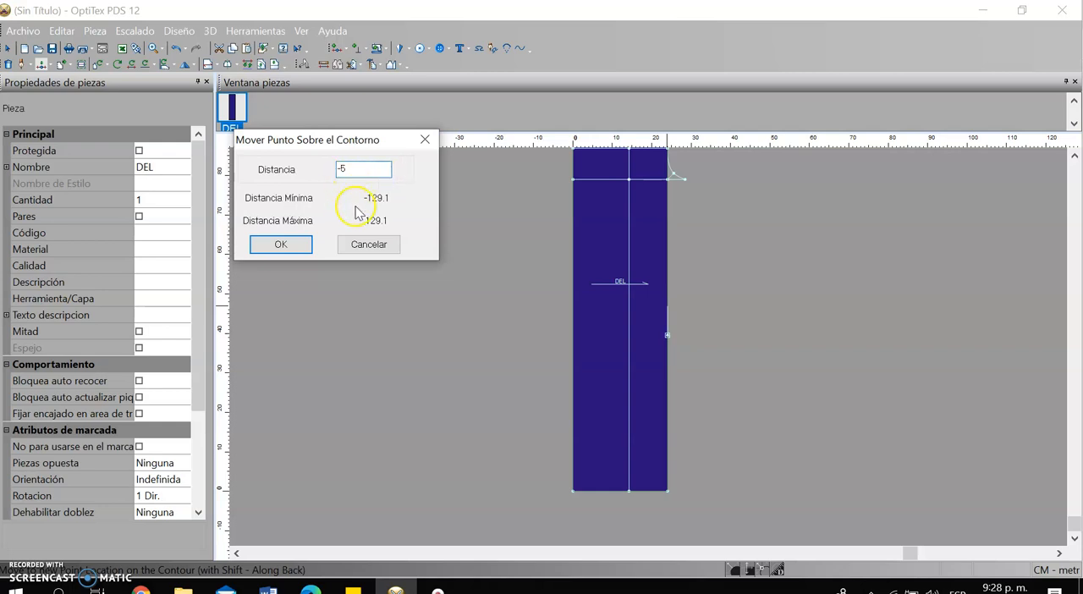
{"action": "left_click", "coordinate": [282, 244]}
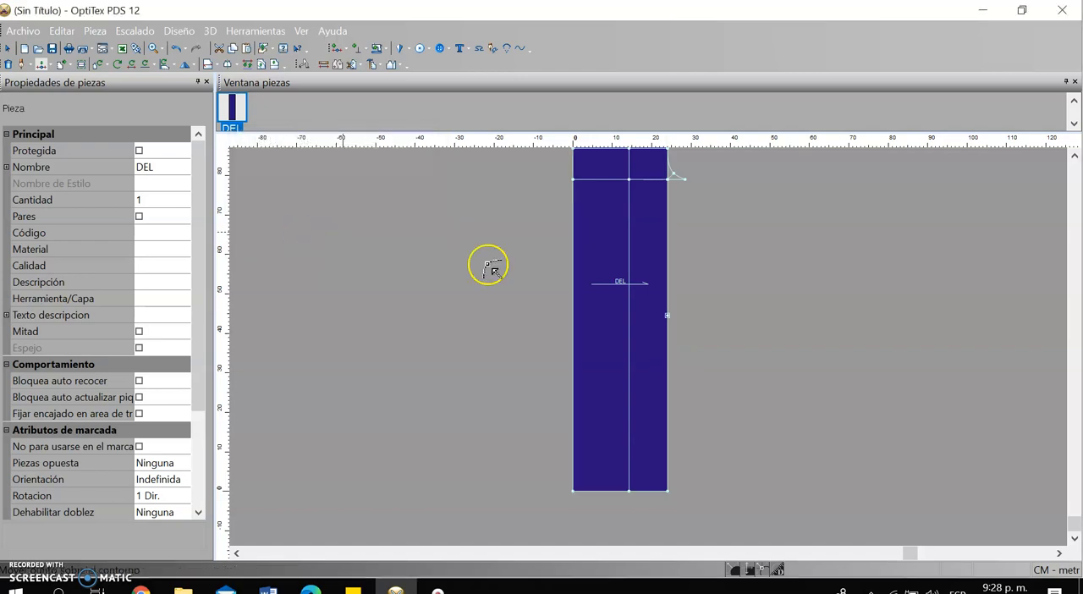
Draw a horizontal knee line at 180° from the raised right-edge point to the left edge, without adding a point on the contour
{"action": "scroll", "coordinate": [660, 347], "scroll_direction": "down", "scroll_amount": 2}
{"action": "scroll", "coordinate": [660, 358], "scroll_direction": "up", "scroll_amount": 2}
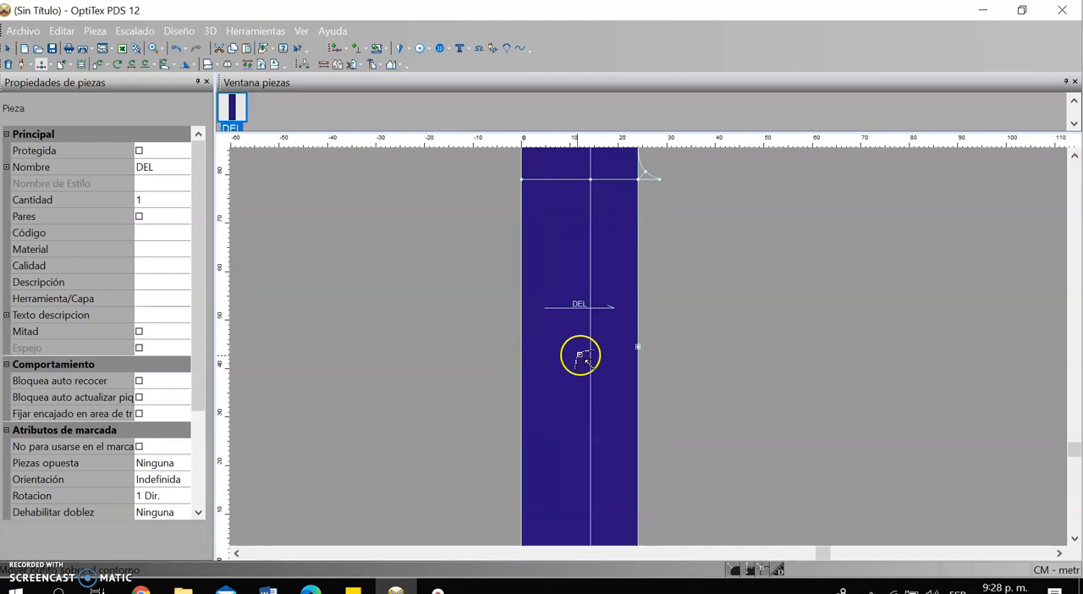
{"action": "scroll", "coordinate": [651, 347], "scroll_direction": "up", "scroll_amount": 1}
{"action": "scroll", "coordinate": [655, 349], "scroll_direction": "down", "scroll_amount": 2}
{"action": "scroll", "coordinate": [655, 345], "scroll_direction": "up", "scroll_amount": 1}
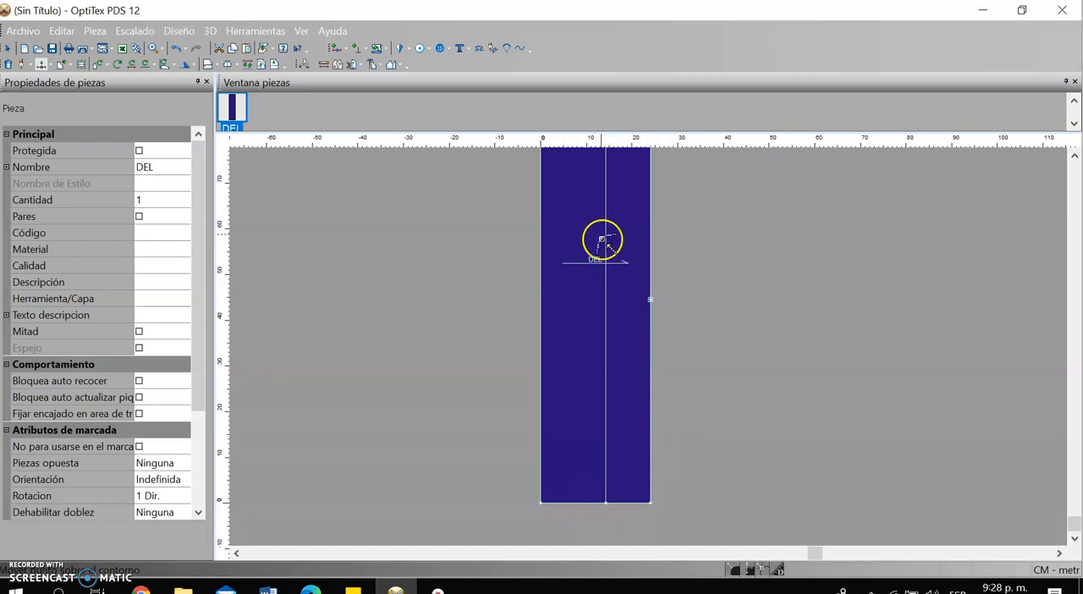
{"action": "left_click", "coordinate": [648, 297]}
{"action": "left_click", "coordinate": [779, 351]}
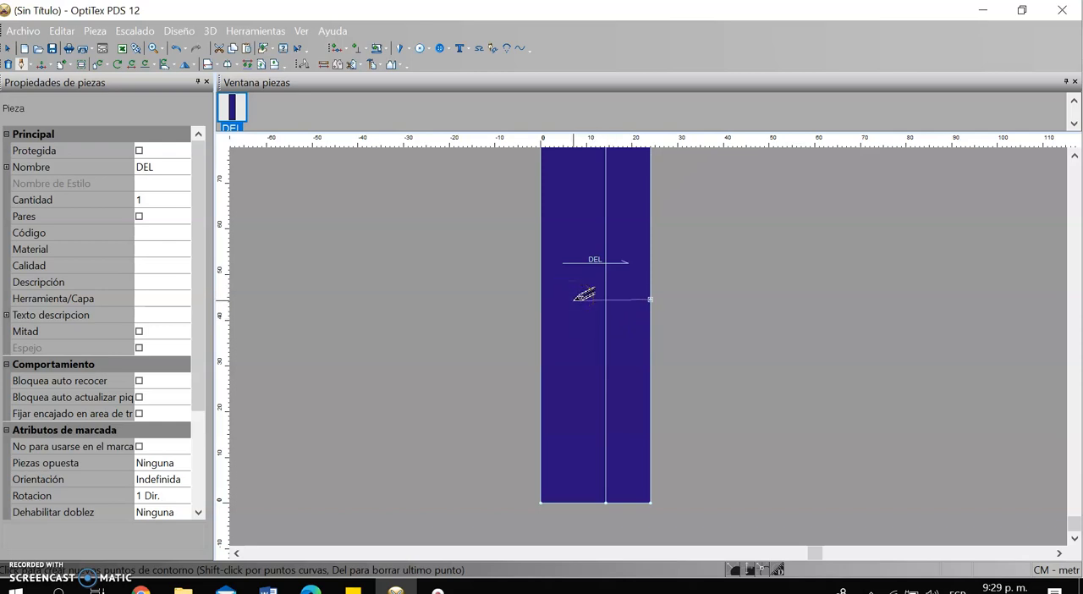
{"action": "left_click", "coordinate": [574, 301]}
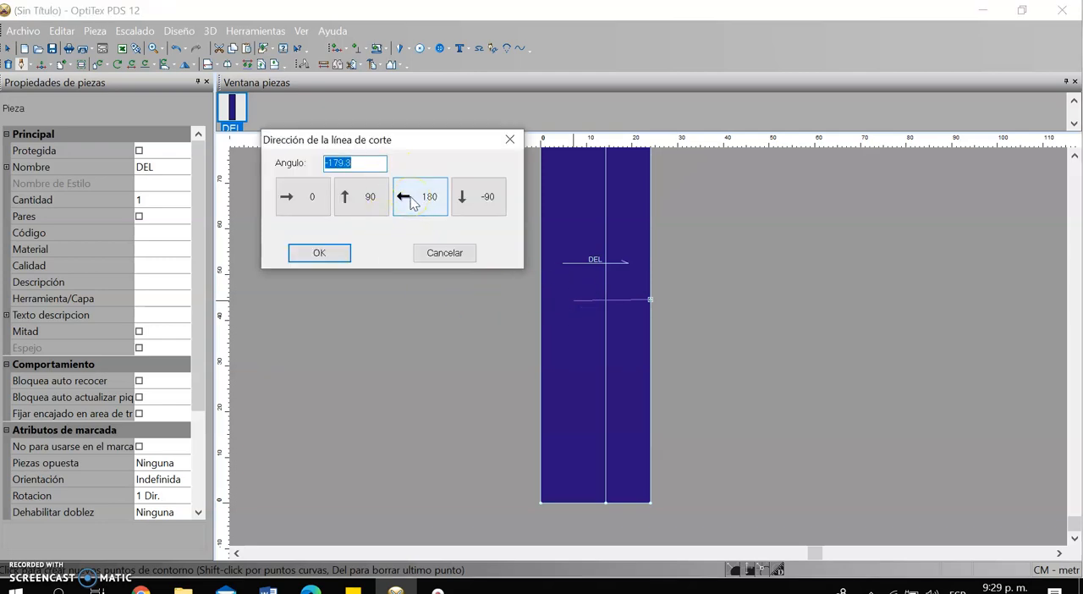
{"action": "left_click", "coordinate": [415, 197]}
{"action": "left_click", "coordinate": [875, 269]}
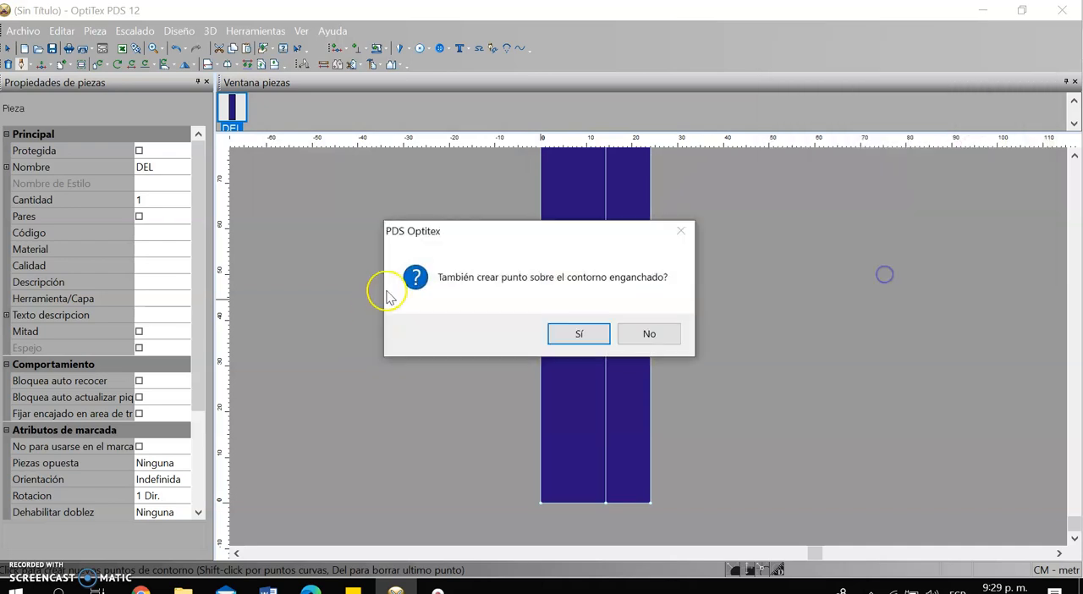
{"action": "left_click", "coordinate": [637, 332]}
{"action": "right_click", "coordinate": [415, 251]}
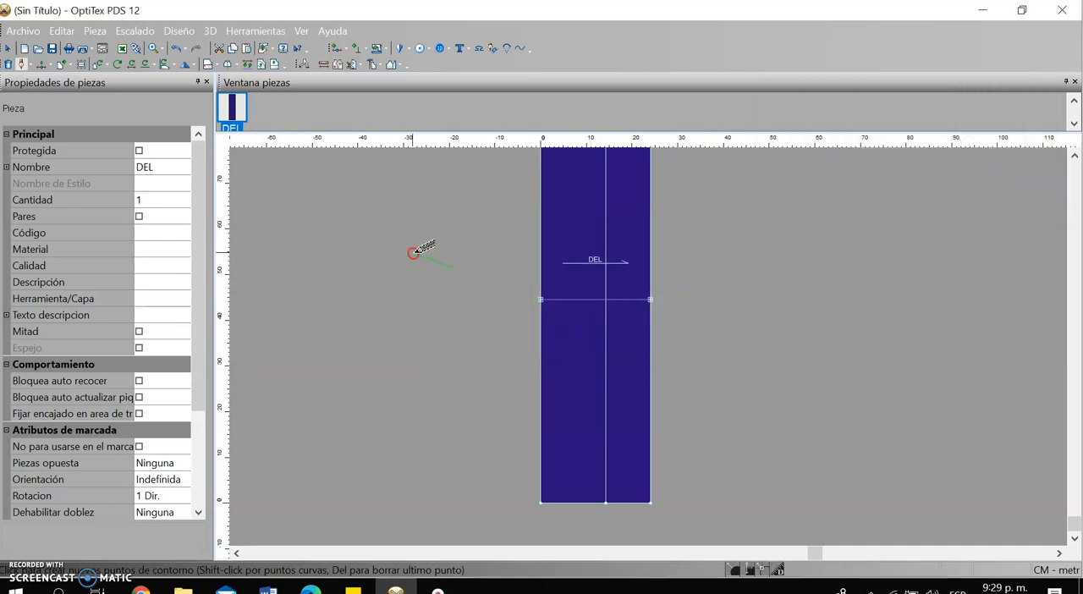
End the knee line at the left edge without adding further points
{"action": "left_click", "coordinate": [477, 296]}
{"action": "scroll", "coordinate": [649, 346], "scroll_direction": "down", "scroll_amount": 3}
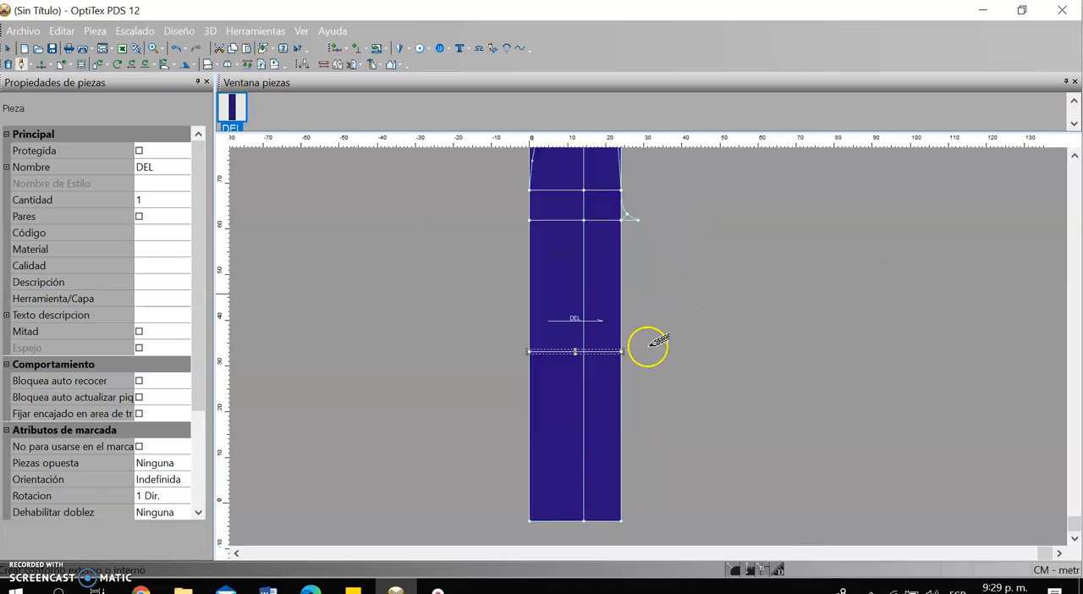
{"action": "scroll", "coordinate": [646, 345], "scroll_direction": "up", "scroll_amount": 1}
{"action": "scroll", "coordinate": [658, 362], "scroll_direction": "up", "scroll_amount": 1}
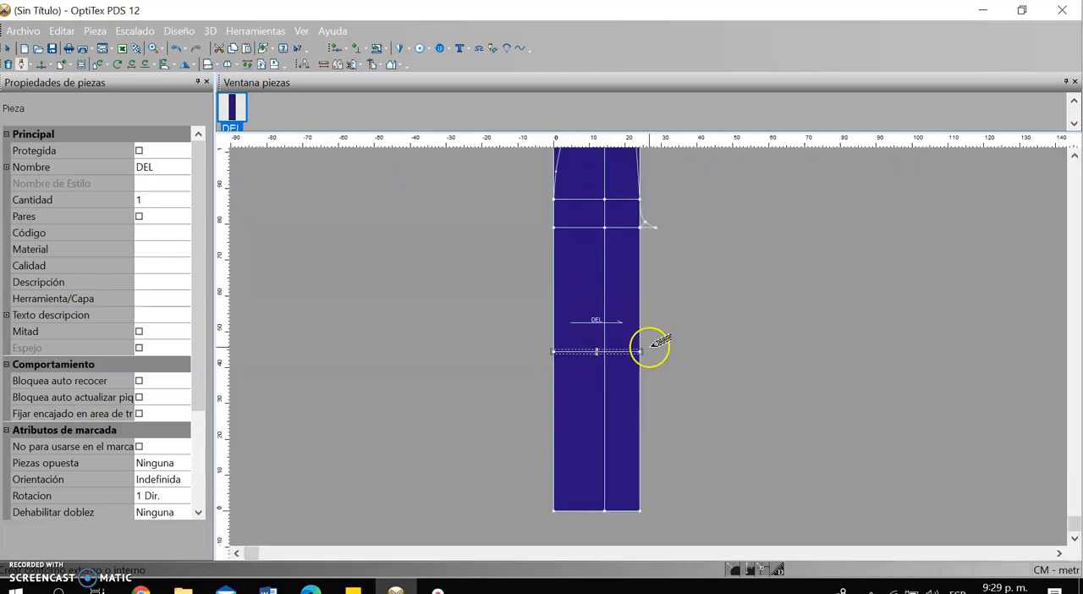
Measure the right edge from the crotch line to the knee line and from the knee line to the hem
{"action": "left_click", "coordinate": [352, 65]}
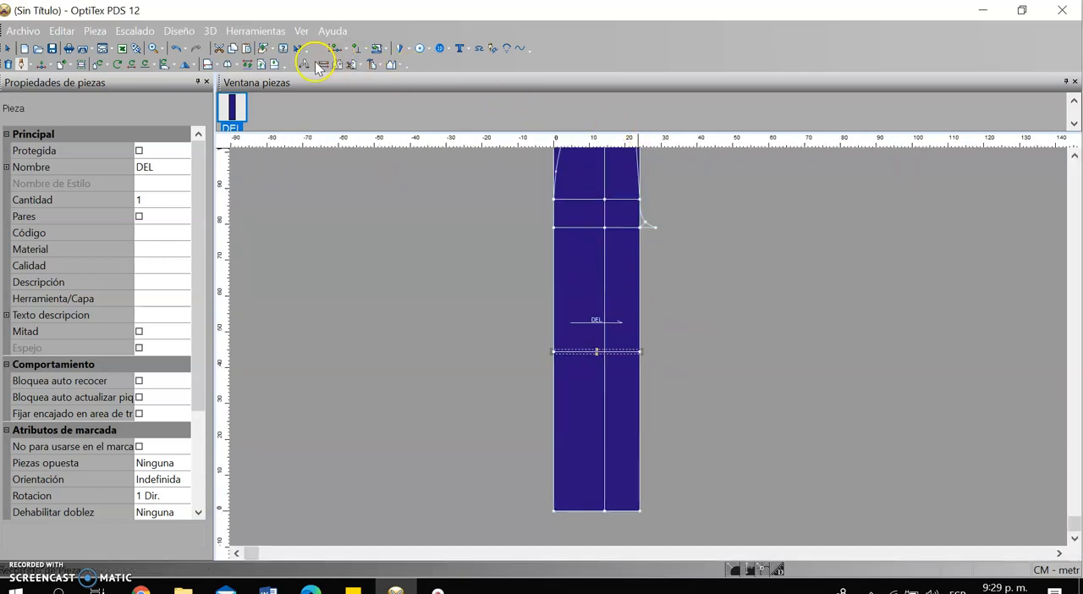
{"action": "left_click_drag", "start_coordinate": [639, 225], "coordinate": [641, 352]}
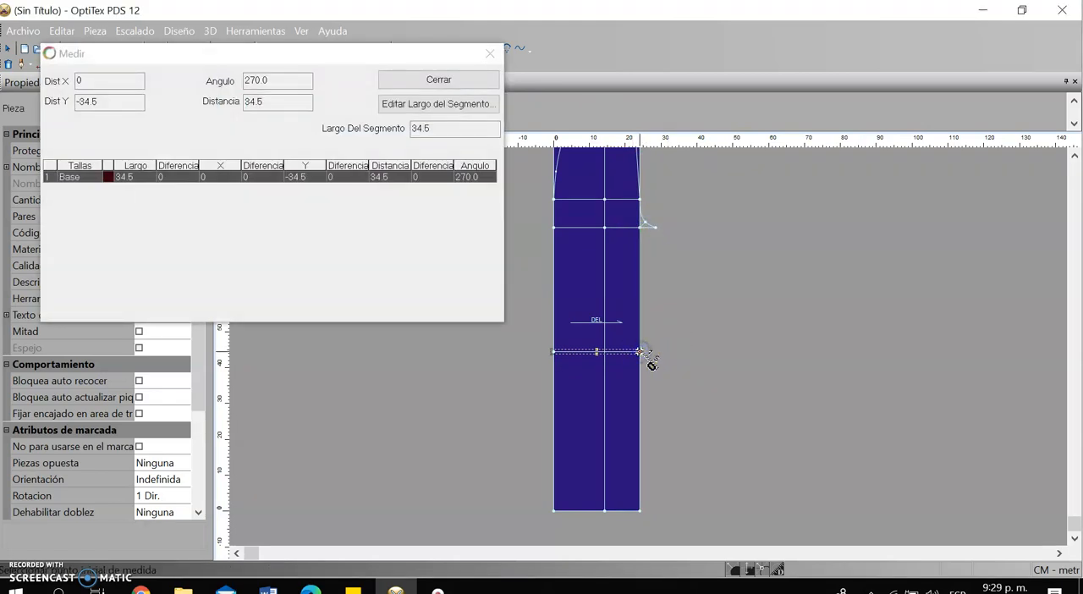
{"action": "left_click", "coordinate": [642, 353]}
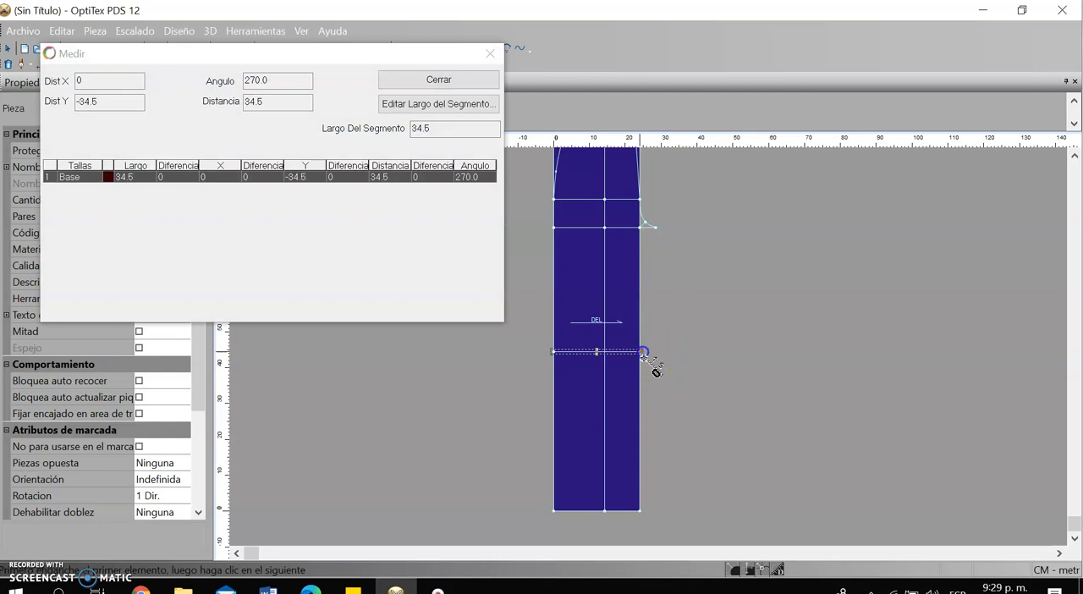
{"action": "left_click", "coordinate": [638, 510]}
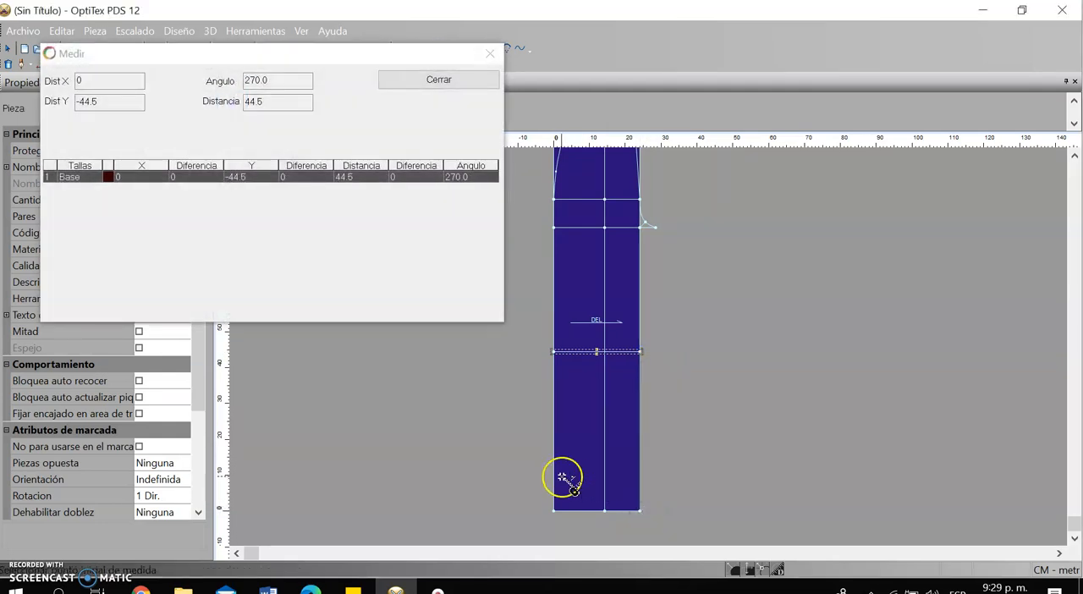
{"action": "left_click", "coordinate": [489, 52]}
{"action": "right_click", "coordinate": [752, 265]}
{"action": "left_click", "coordinate": [784, 277]}
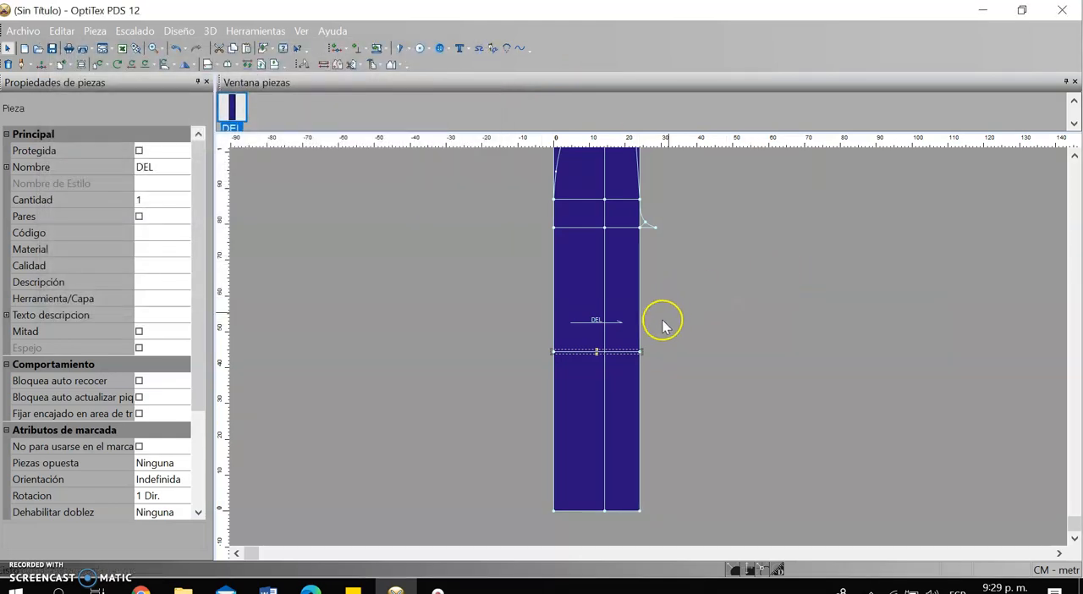
{"action": "scroll", "coordinate": [624, 358], "scroll_direction": "up", "scroll_amount": 2}
{"action": "scroll", "coordinate": [648, 355], "scroll_direction": "up", "scroll_amount": 1}
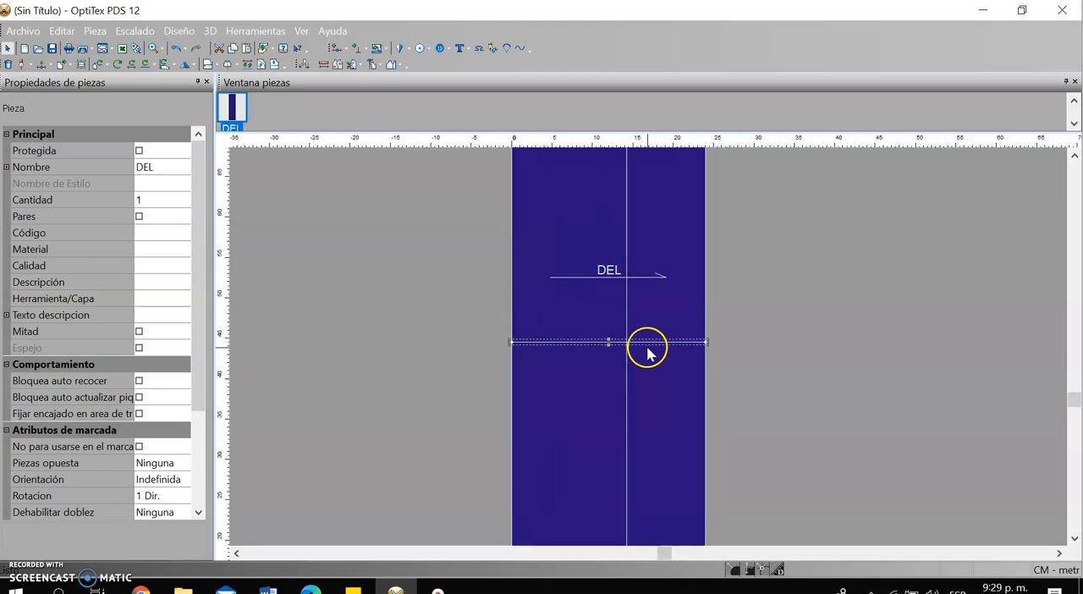
{"action": "scroll", "coordinate": [646, 346], "scroll_direction": "down", "scroll_amount": 3}
{"action": "scroll", "coordinate": [648, 348], "scroll_direction": "down", "scroll_amount": 1}
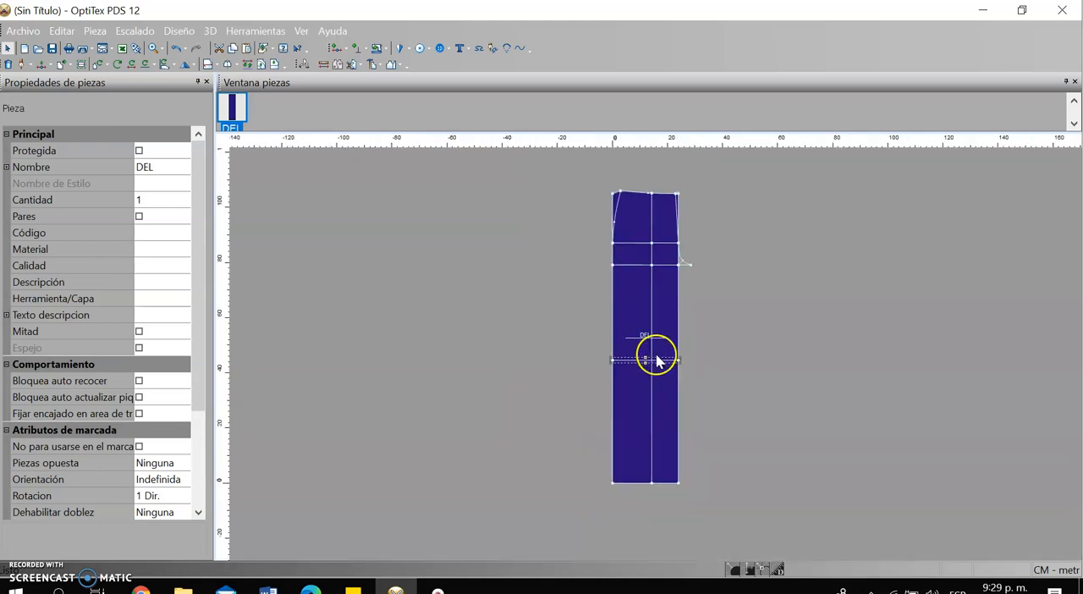
{"action": "scroll", "coordinate": [649, 352], "scroll_direction": "up", "scroll_amount": 1}
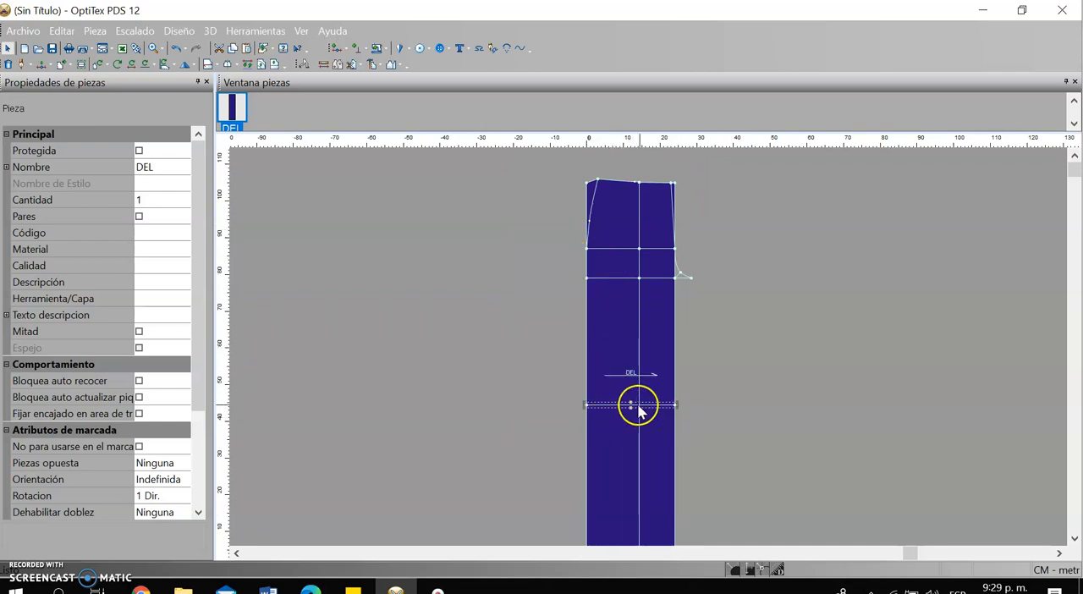
{"action": "scroll", "coordinate": [657, 361], "scroll_direction": "down", "scroll_amount": 1}
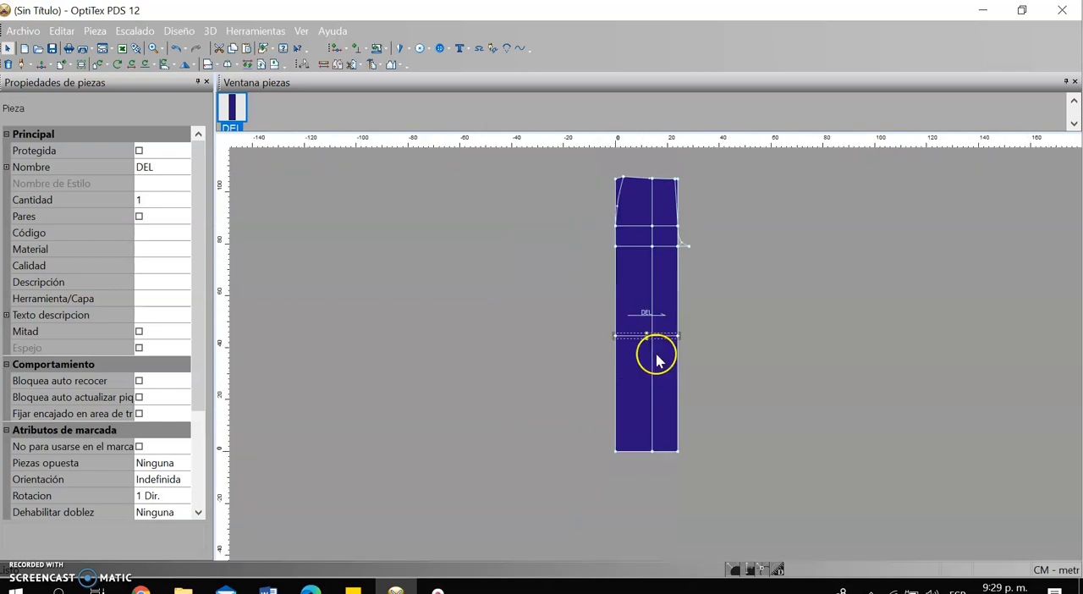
Insert two grading points on the hem, one 9 cm to each side of the centre line
{"action": "scroll", "coordinate": [656, 356], "scroll_direction": "up", "scroll_amount": 2}
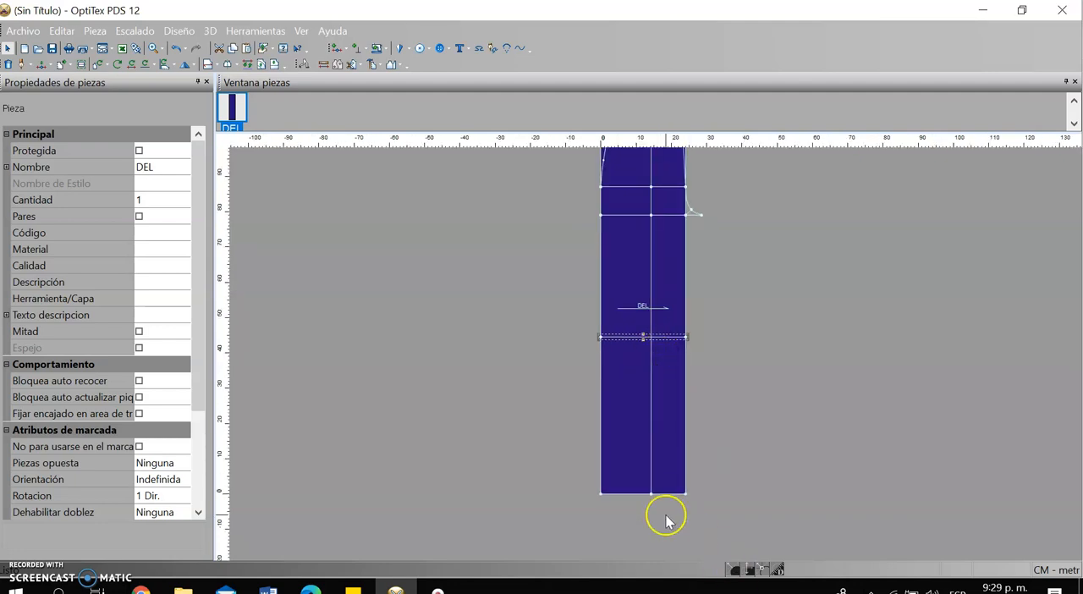
{"action": "scroll", "coordinate": [665, 520], "scroll_direction": "up", "scroll_amount": 1}
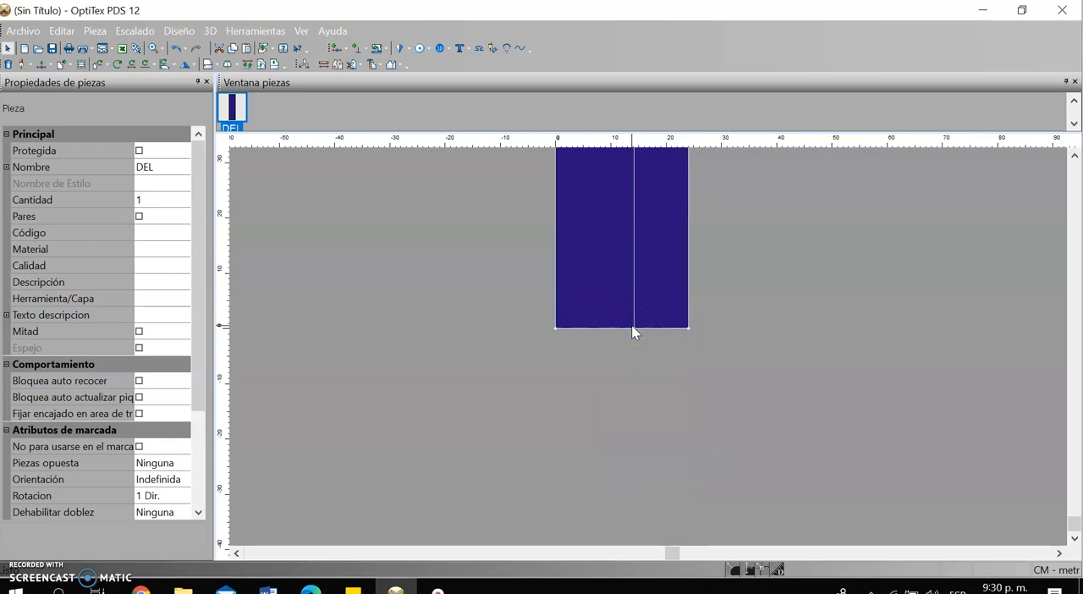
{"action": "key", "text": "o"}
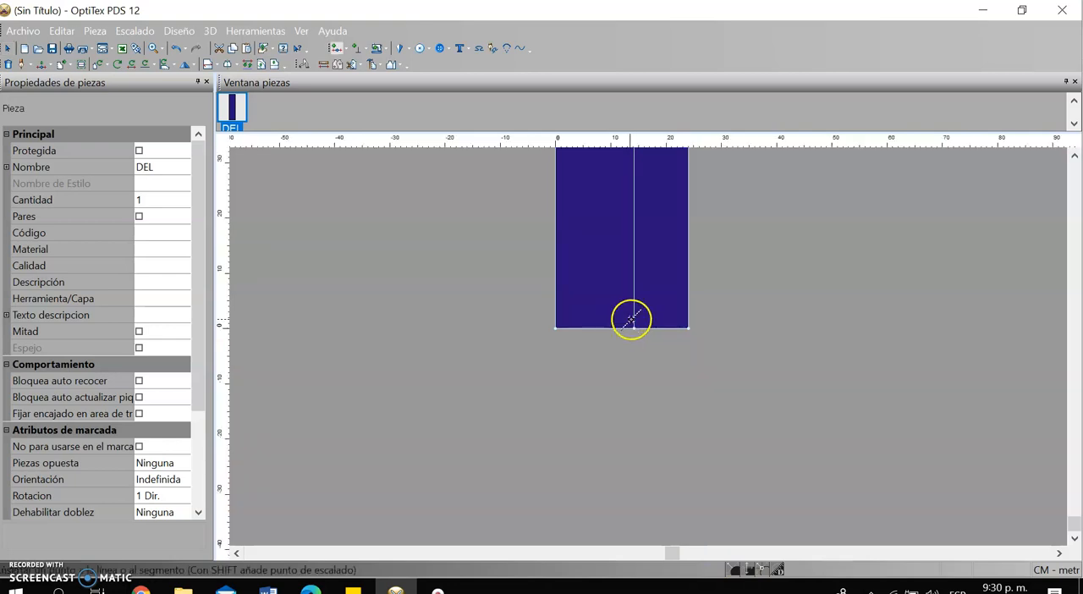
{"action": "left_click", "coordinate": [640, 328]}
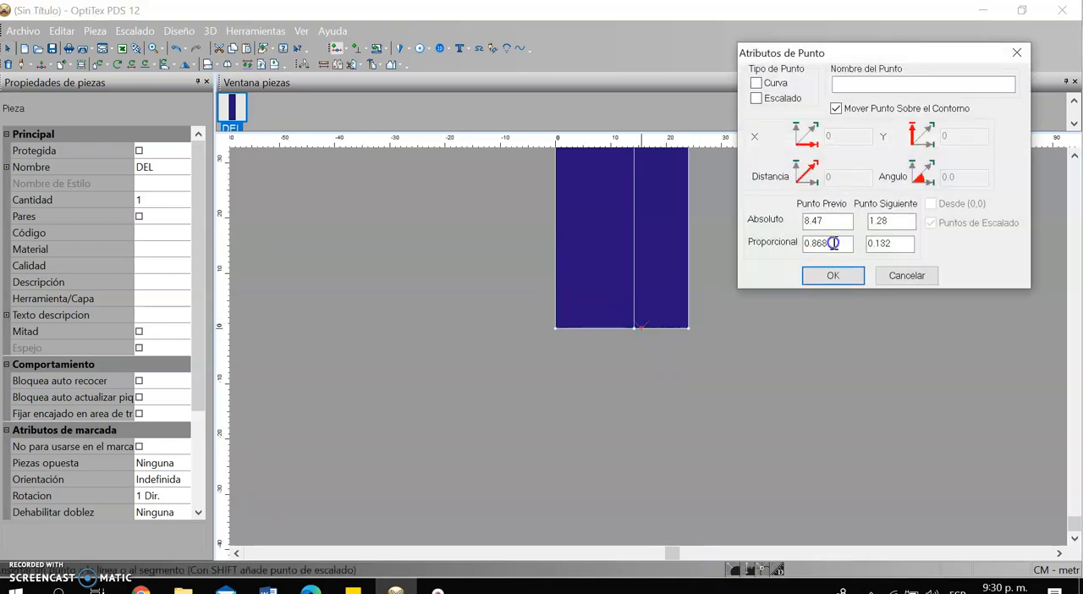
{"action": "double_click", "coordinate": [881, 223]}
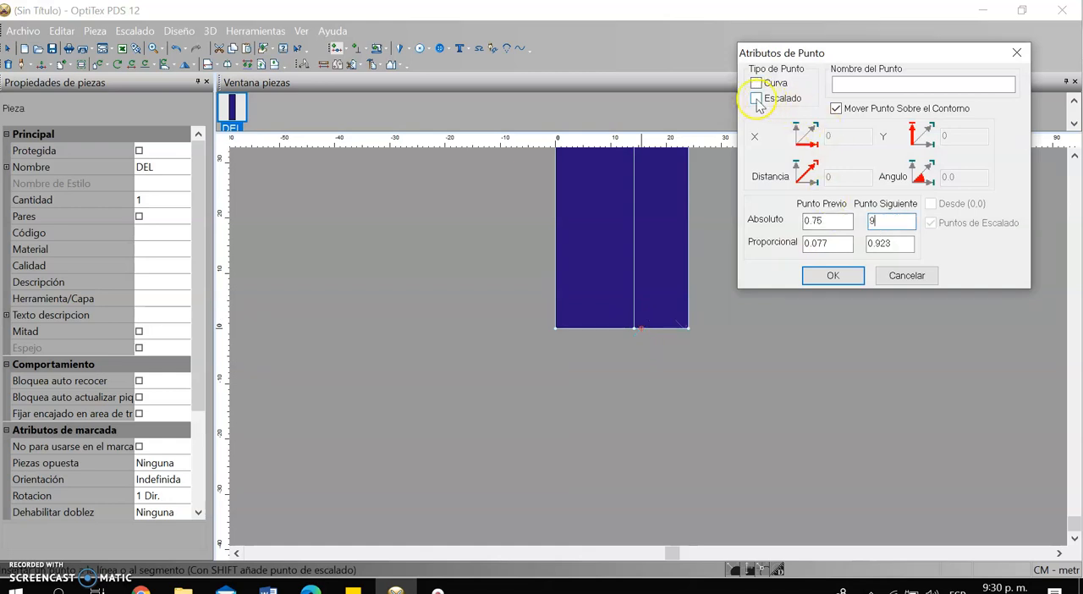
{"action": "left_click", "coordinate": [832, 272]}
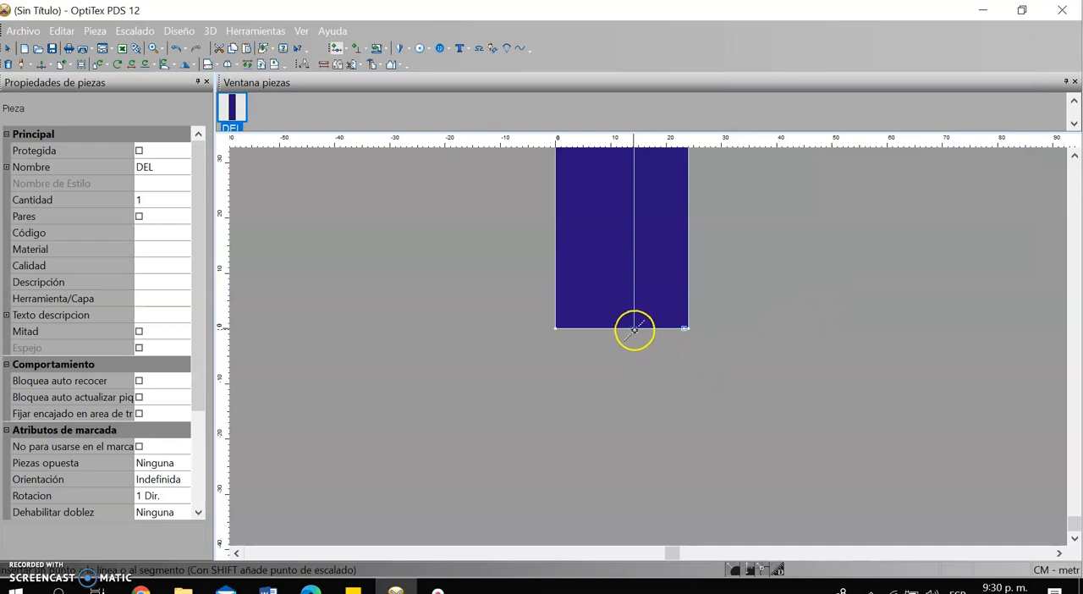
{"action": "left_click", "coordinate": [625, 328]}
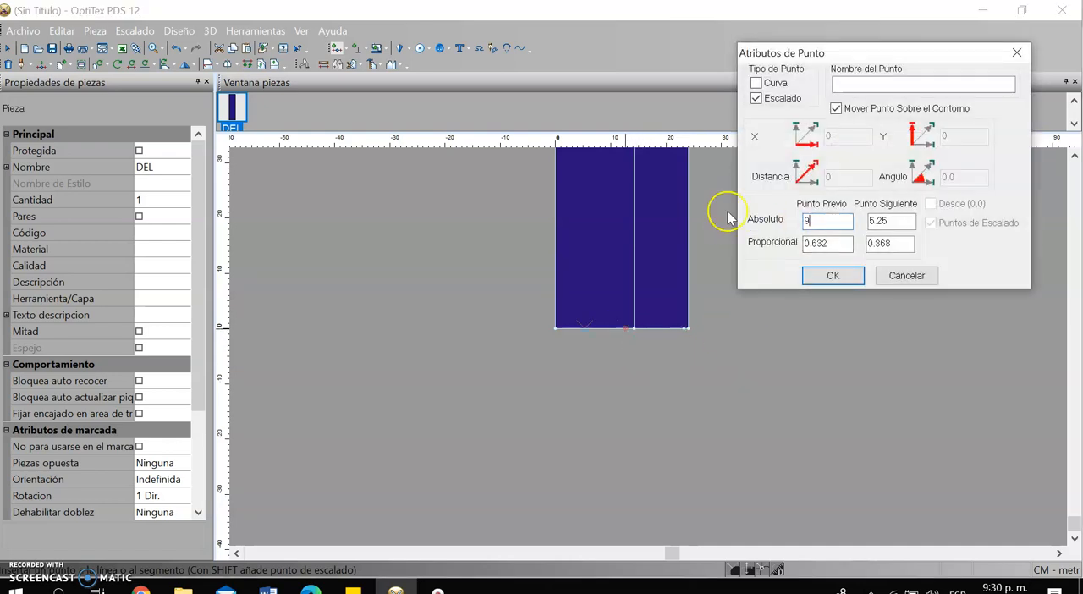
{"action": "left_click", "coordinate": [834, 278]}
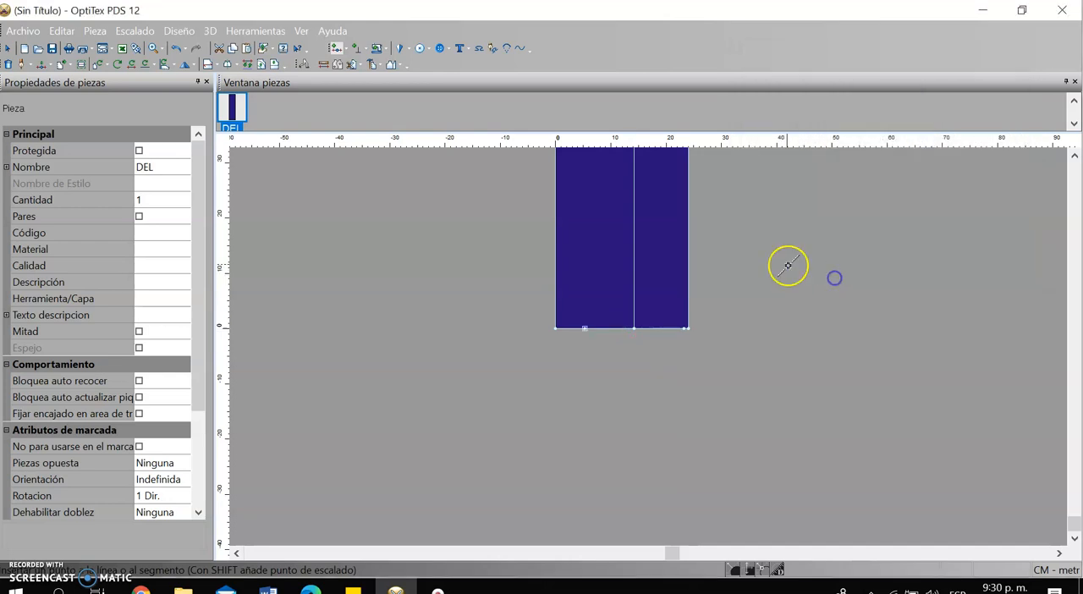
Insert a grading point on the knee line where it crosses the vertical centre line
{"action": "scroll", "coordinate": [658, 182], "scroll_direction": "down", "scroll_amount": 2}
{"action": "scroll", "coordinate": [634, 324], "scroll_direction": "up", "scroll_amount": 1}
{"action": "scroll", "coordinate": [650, 340], "scroll_direction": "up", "scroll_amount": 3}
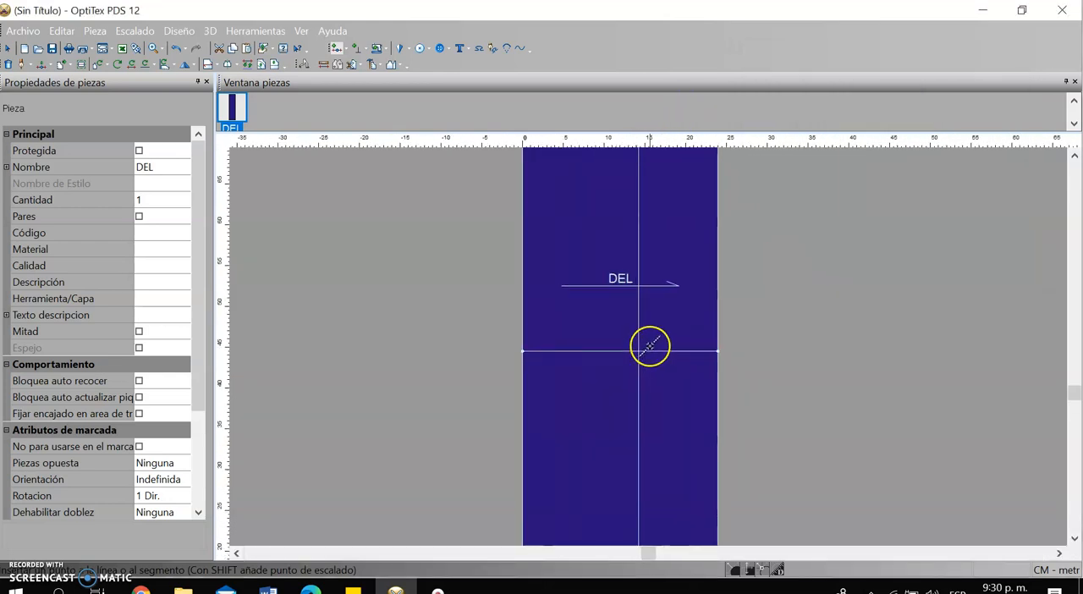
{"action": "right_click", "coordinate": [819, 246]}
{"action": "left_click", "coordinate": [861, 254]}
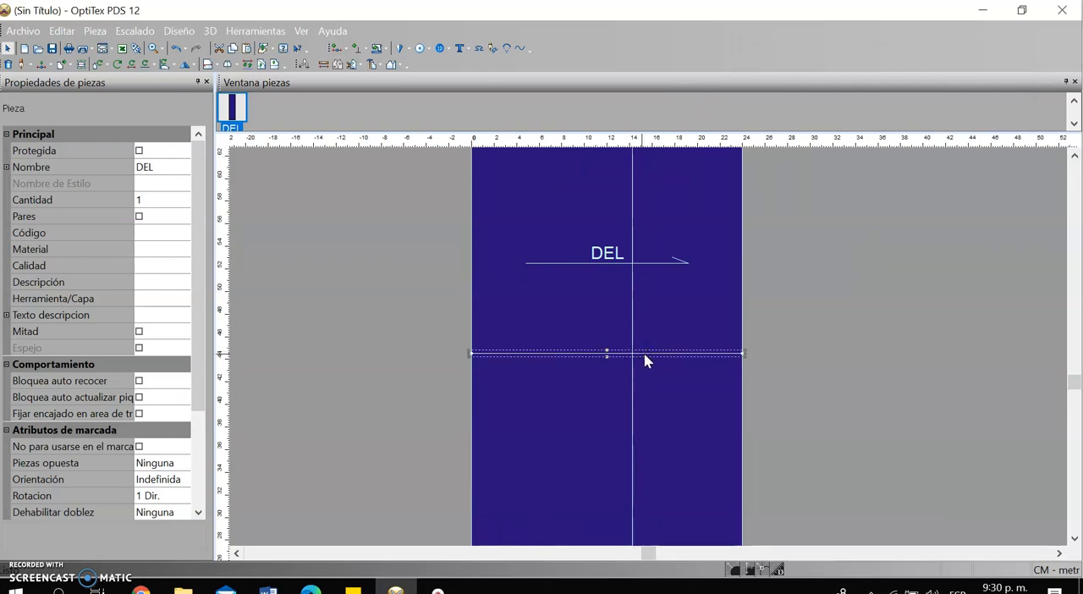
{"action": "left_click", "coordinate": [619, 348]}
{"action": "scroll", "coordinate": [648, 357], "scroll_direction": "up", "scroll_amount": 2}
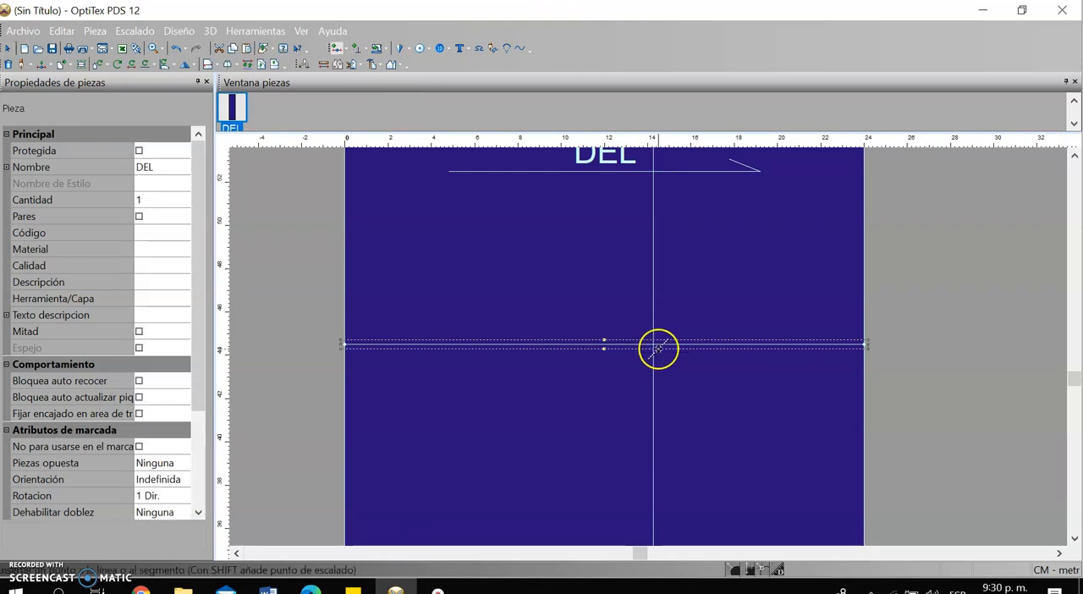
{"action": "scroll", "coordinate": [659, 348], "scroll_direction": "up", "scroll_amount": 3}
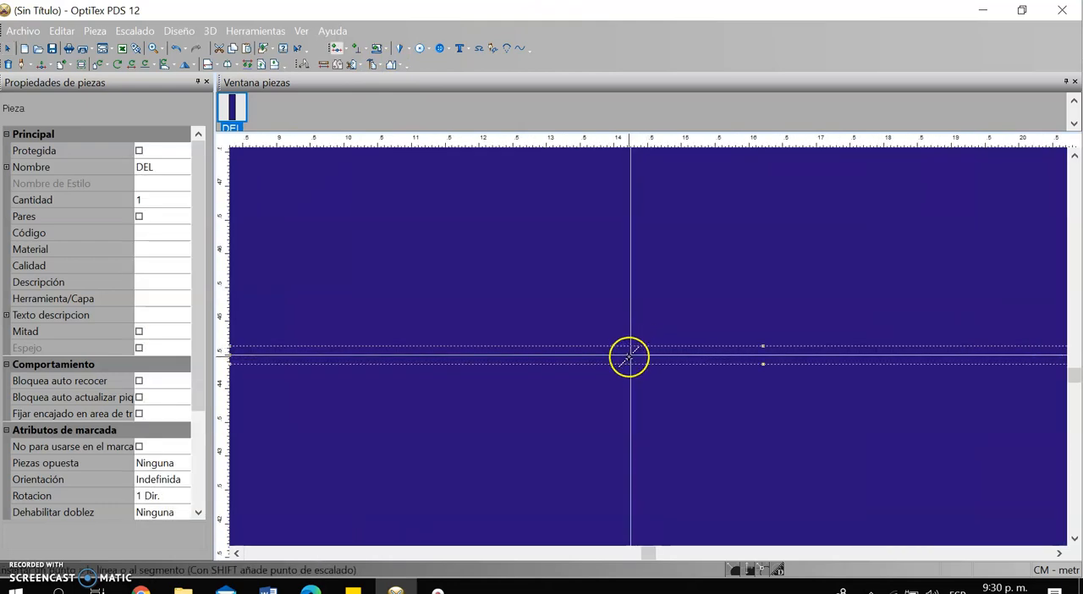
{"action": "left_click", "coordinate": [631, 352]}
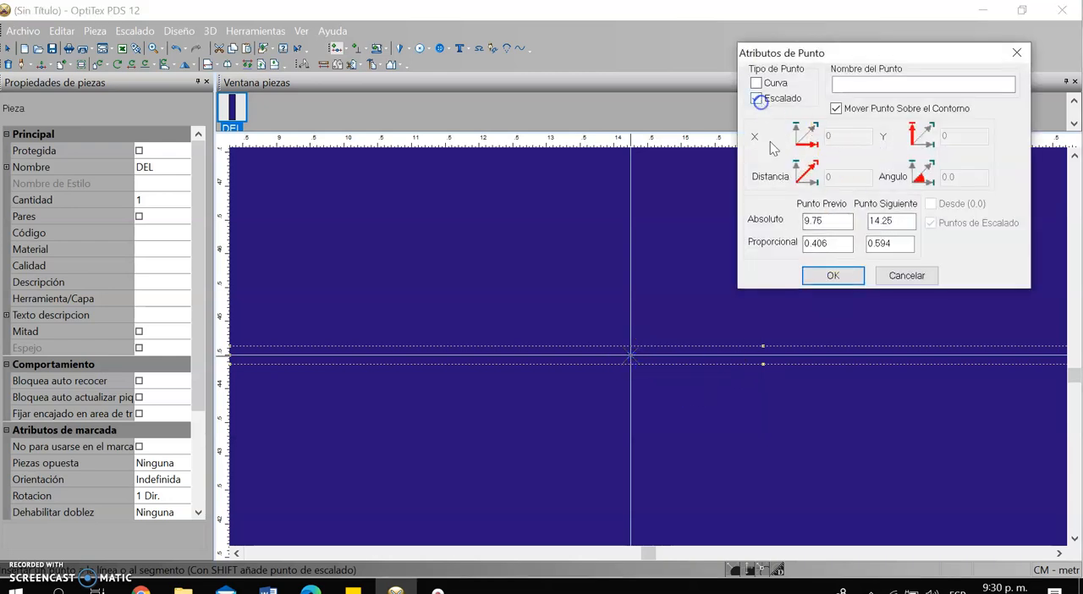
{"action": "left_click", "coordinate": [830, 276]}
Insert a grading point on the knee line 10 cm to the left of the centre line
{"action": "scroll", "coordinate": [648, 345], "scroll_direction": "down", "scroll_amount": 5}
{"action": "scroll", "coordinate": [645, 360], "scroll_direction": "up", "scroll_amount": 2}
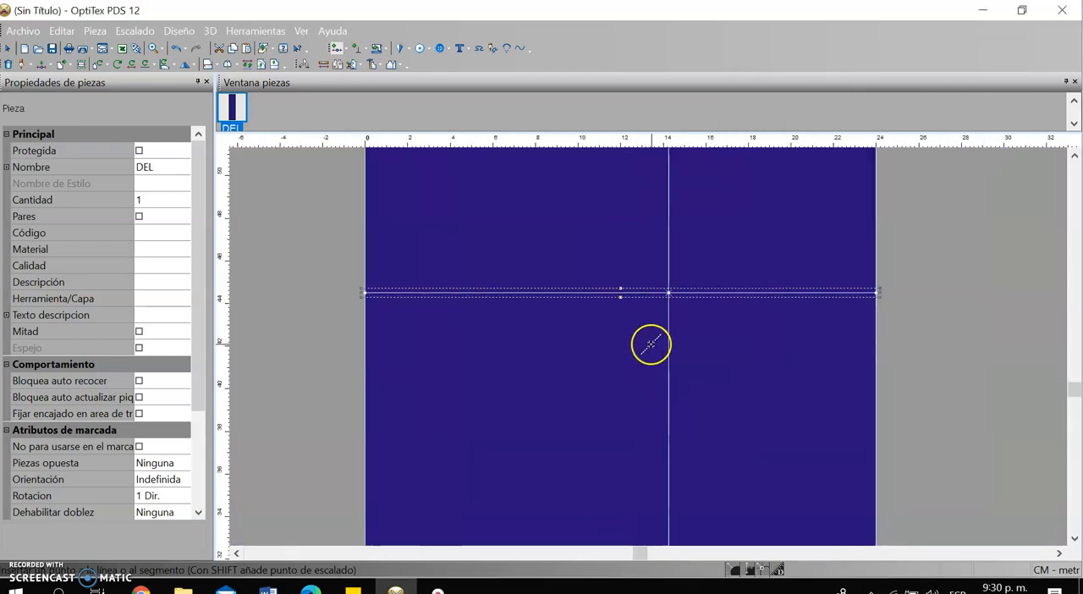
{"action": "left_click", "coordinate": [647, 295]}
{"action": "left_click", "coordinate": [892, 222]}
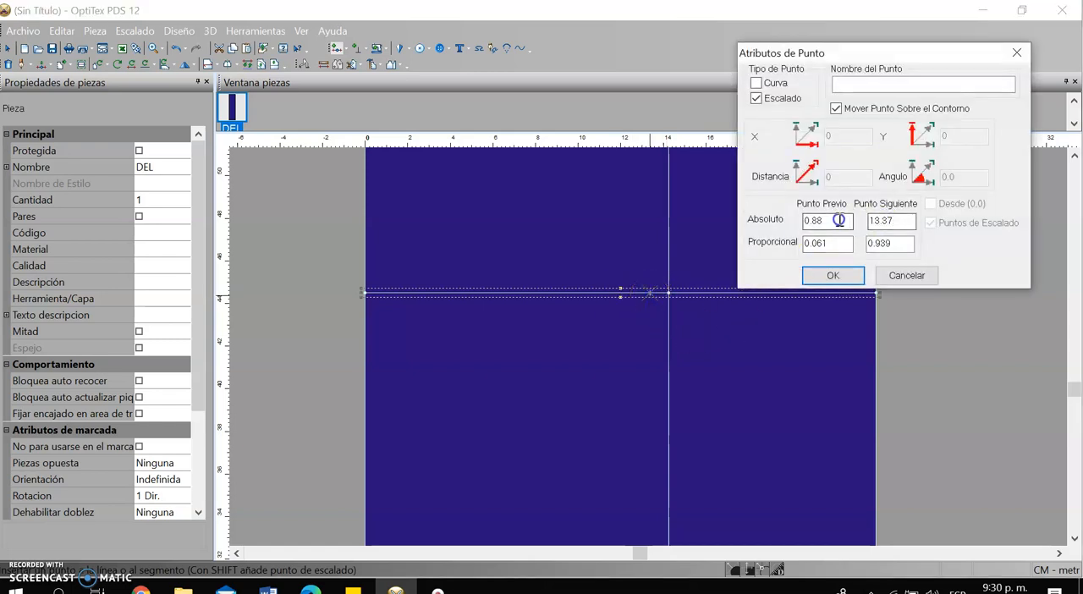
{"action": "type", "text": "1"}
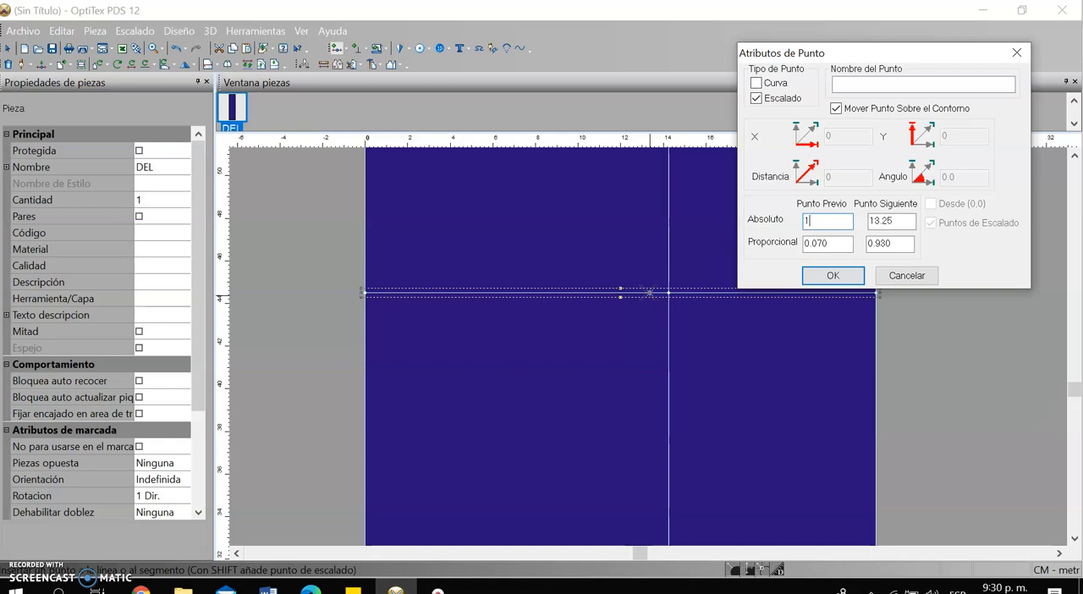
{"action": "type", "text": "0"}
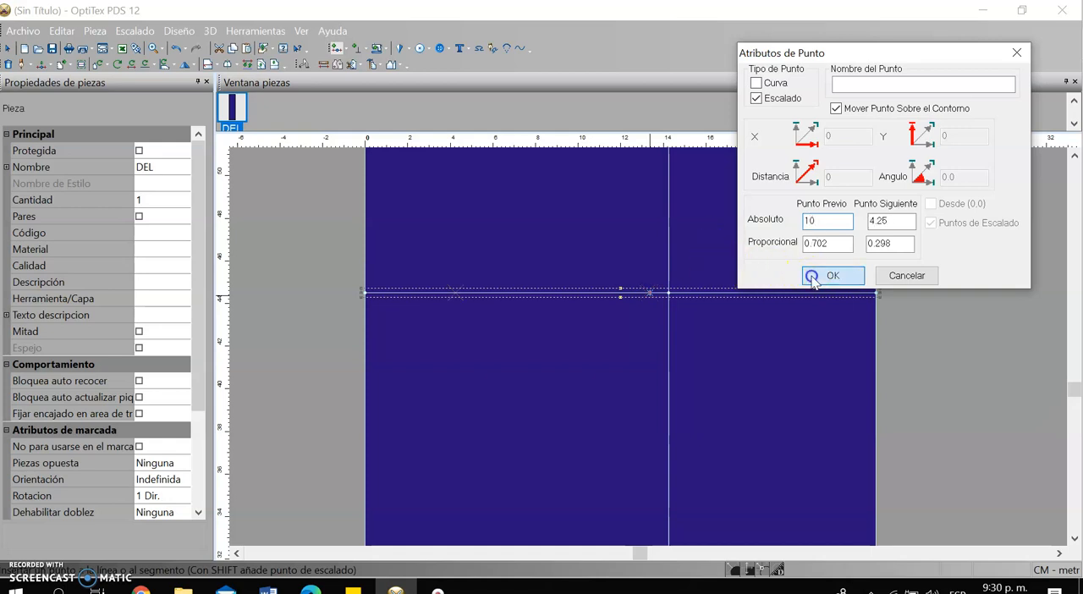
{"action": "left_click", "coordinate": [819, 275]}
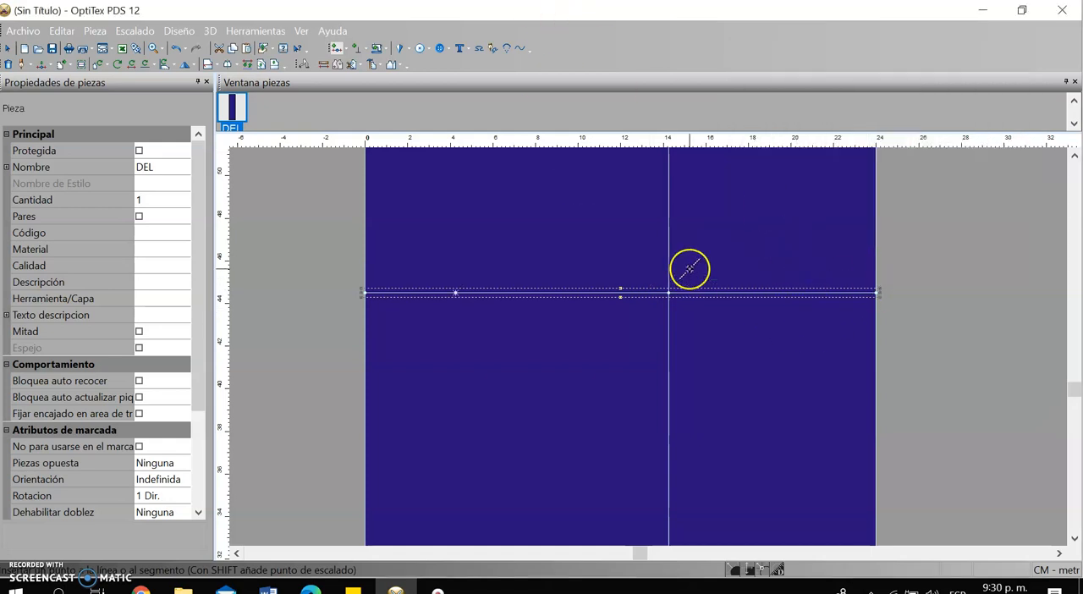
Measure the knee line from the centre line to the right edge
{"action": "scroll", "coordinate": [805, 330], "scroll_direction": "down", "scroll_amount": 2}
{"action": "scroll", "coordinate": [681, 325], "scroll_direction": "up", "scroll_amount": 1}
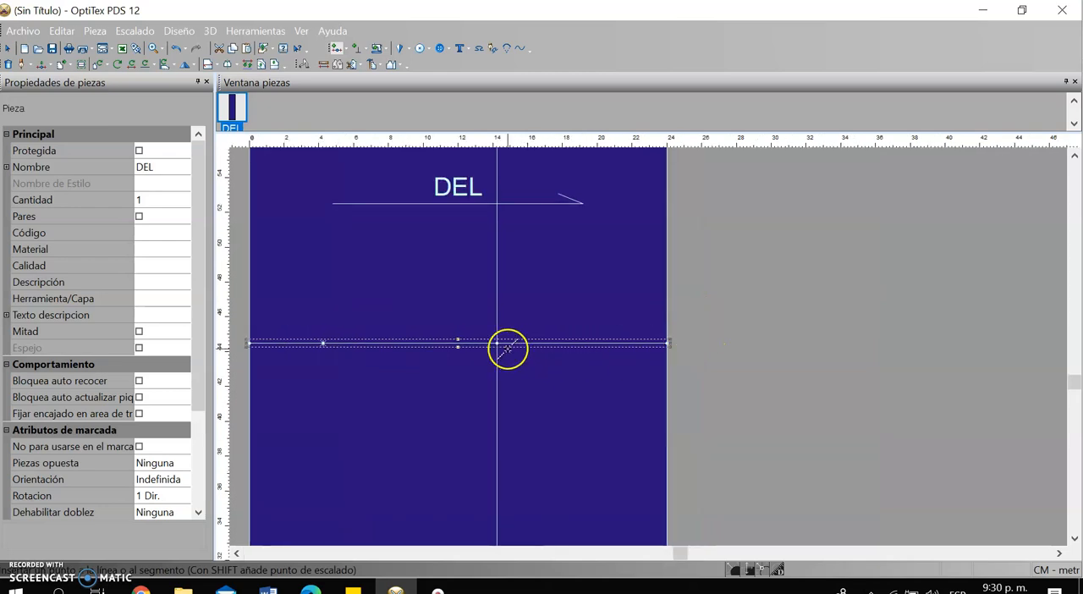
{"action": "left_click", "coordinate": [322, 61]}
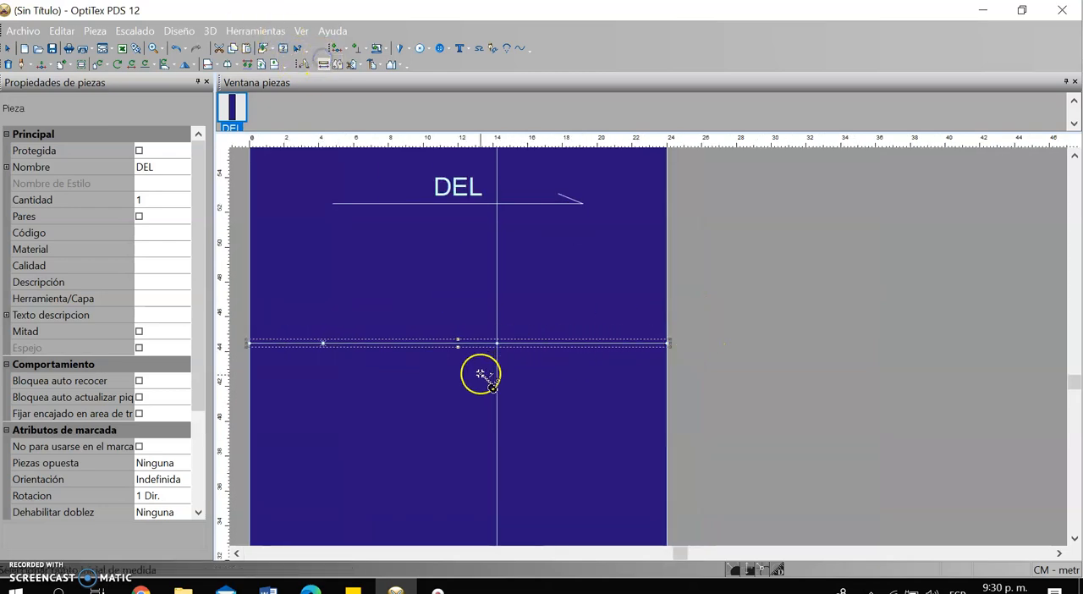
{"action": "left_click_drag", "start_coordinate": [499, 344], "coordinate": [668, 343]}
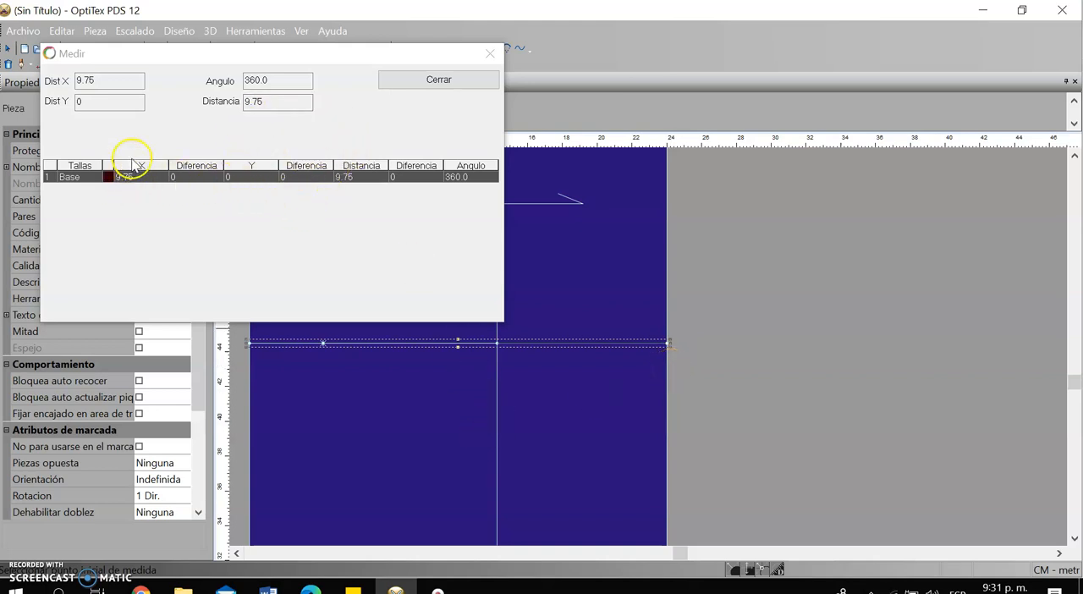
{"action": "left_click", "coordinate": [488, 55]}
Draw a horizontal 0.25 cm extension line outward from the right end of the knee line
{"action": "scroll", "coordinate": [667, 350], "scroll_direction": "up", "scroll_amount": 3}
{"action": "scroll", "coordinate": [652, 339], "scroll_direction": "up", "scroll_amount": 2}
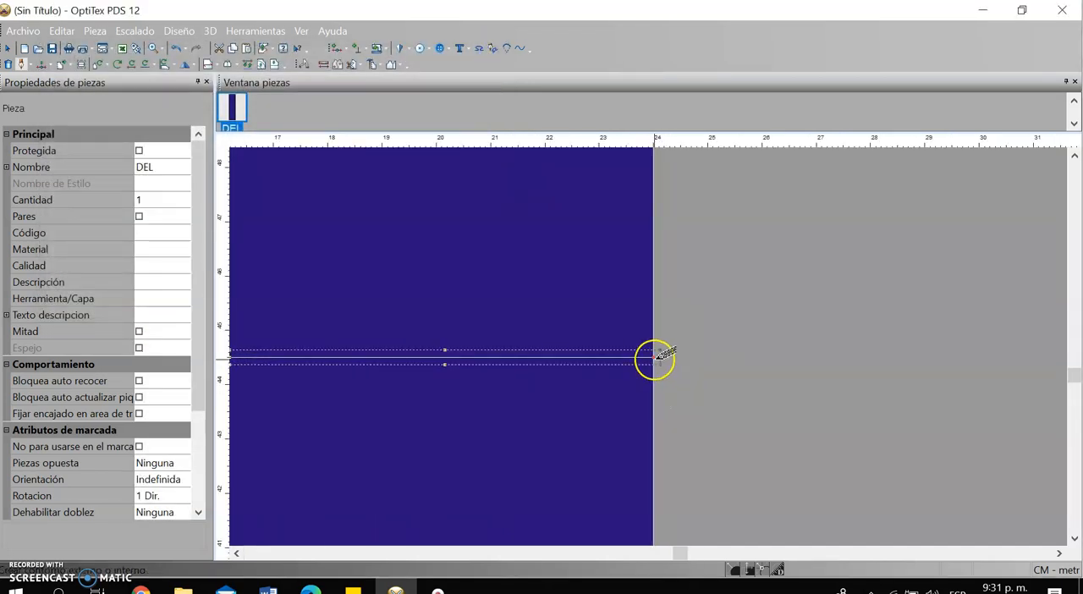
{"action": "left_click", "coordinate": [659, 352]}
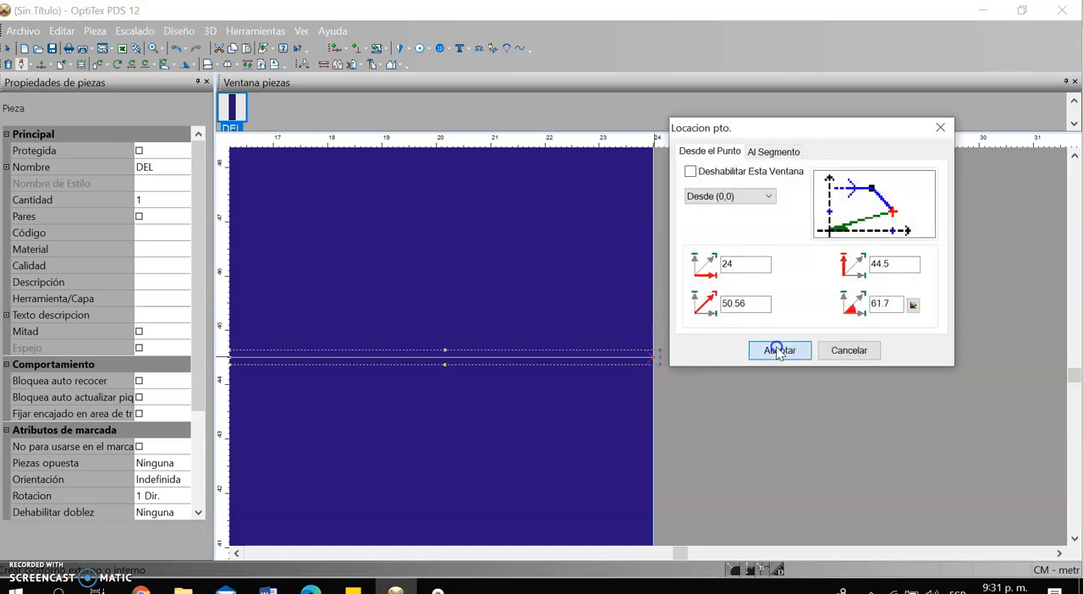
{"action": "left_click", "coordinate": [779, 415]}
{"action": "left_click", "coordinate": [688, 356]}
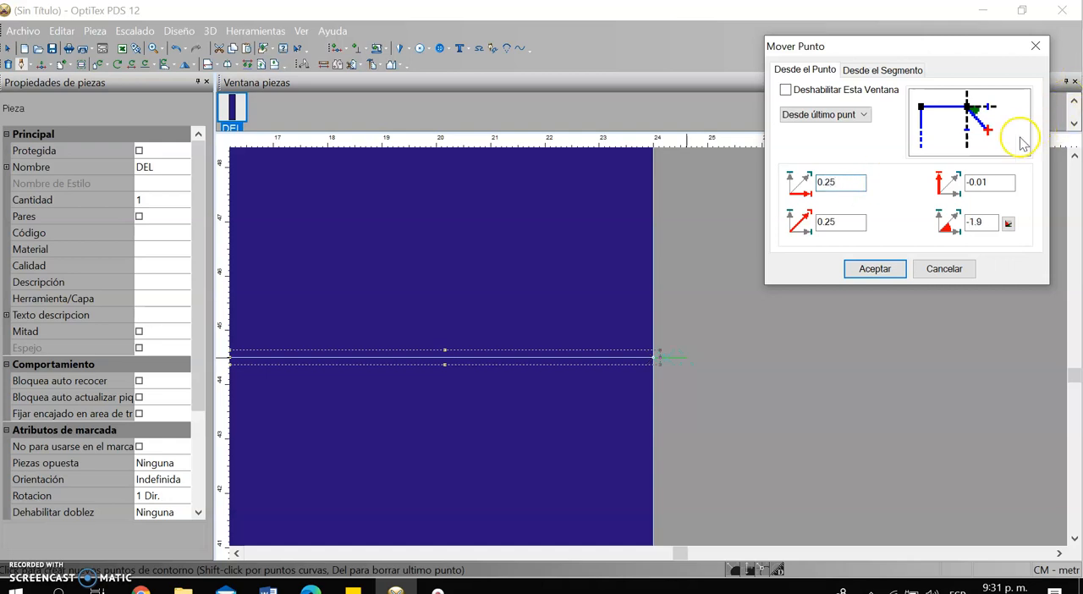
{"action": "left_click_drag", "start_coordinate": [998, 182], "coordinate": [894, 209]}
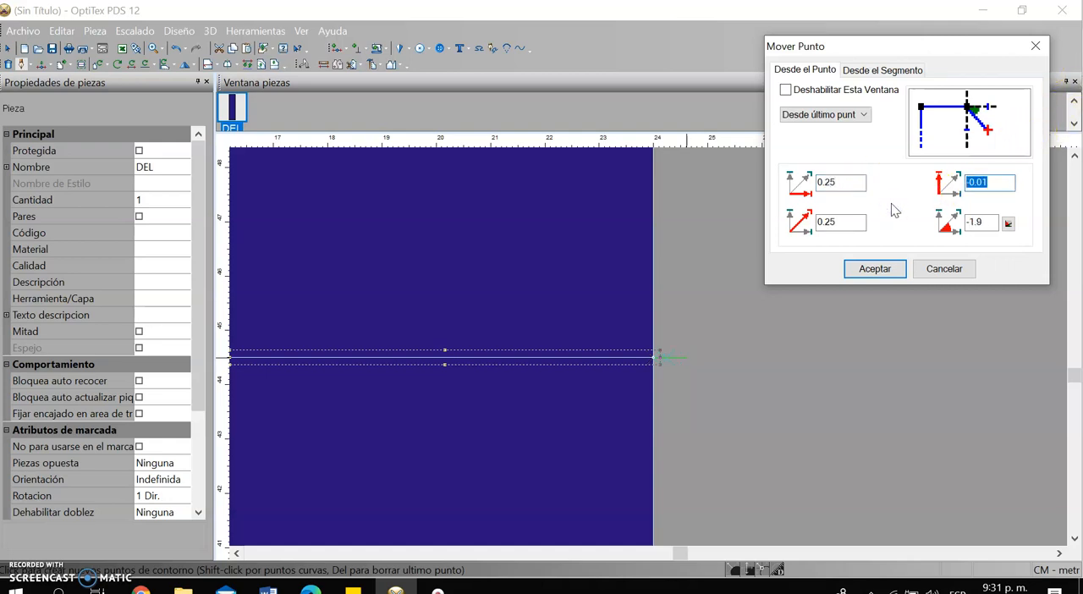
{"action": "left_click", "coordinate": [868, 269]}
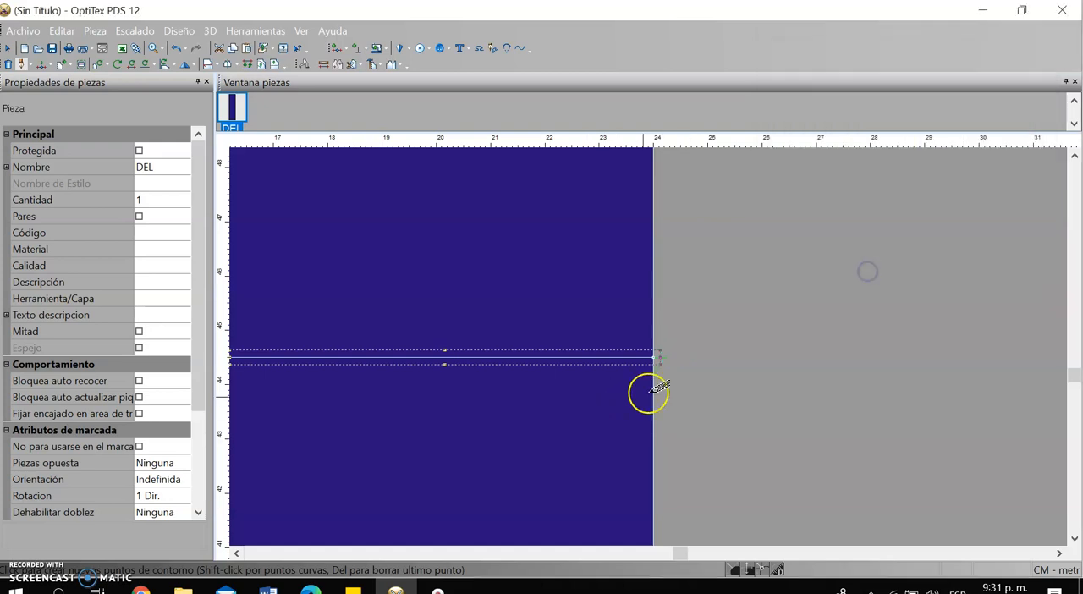
{"action": "right_click", "coordinate": [692, 317]}
{"action": "left_click", "coordinate": [748, 365]}
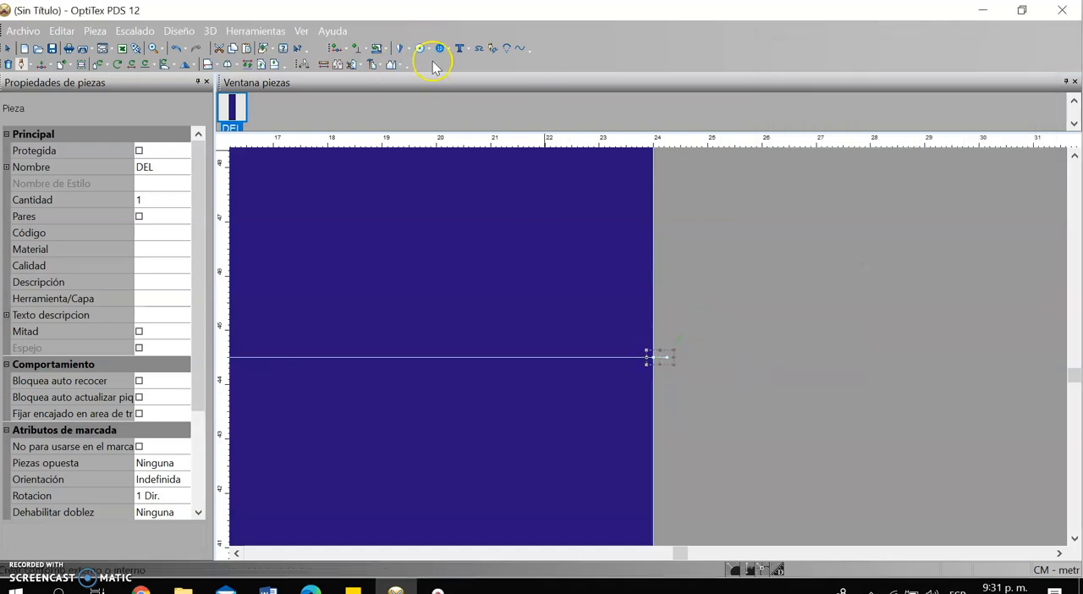
Measure the distance from the centre line to the outer end of the knee-line extension
{"action": "left_click", "coordinate": [323, 64]}
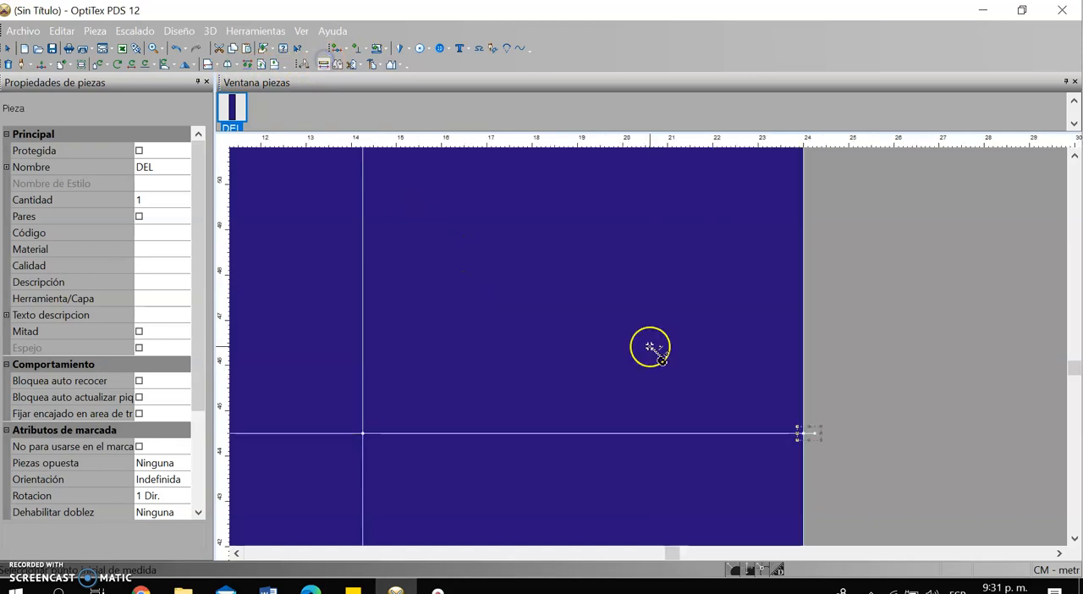
{"action": "left_click", "coordinate": [364, 433]}
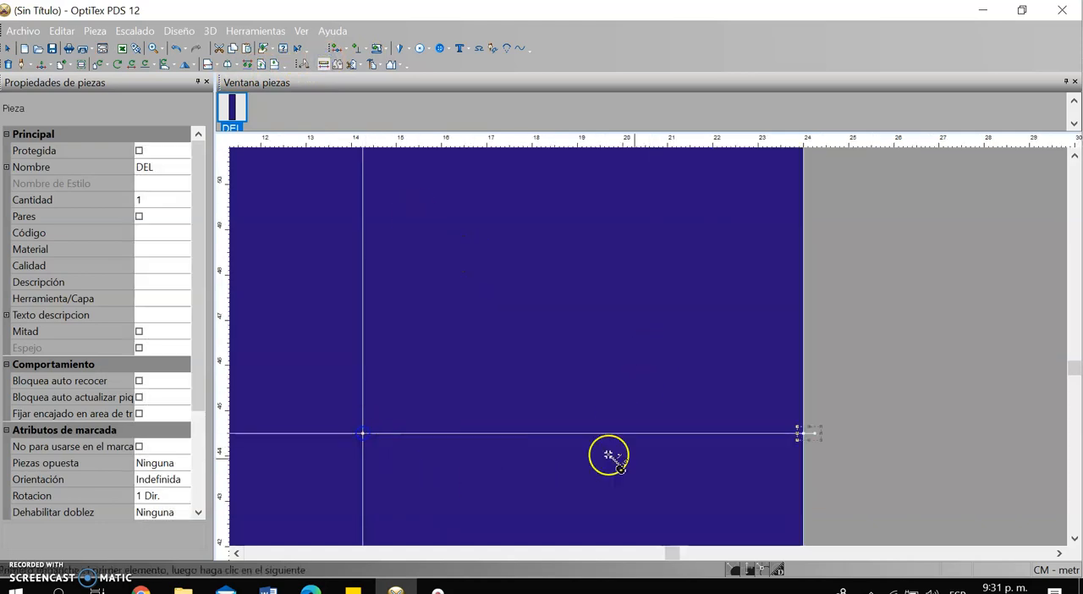
{"action": "left_click", "coordinate": [815, 436]}
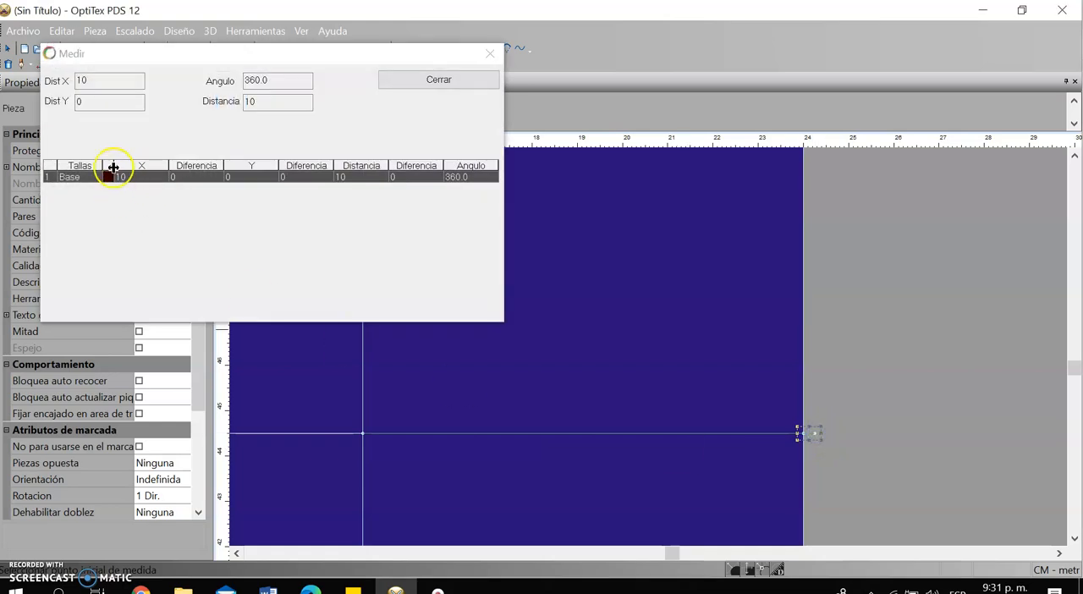
{"action": "left_click", "coordinate": [490, 54]}
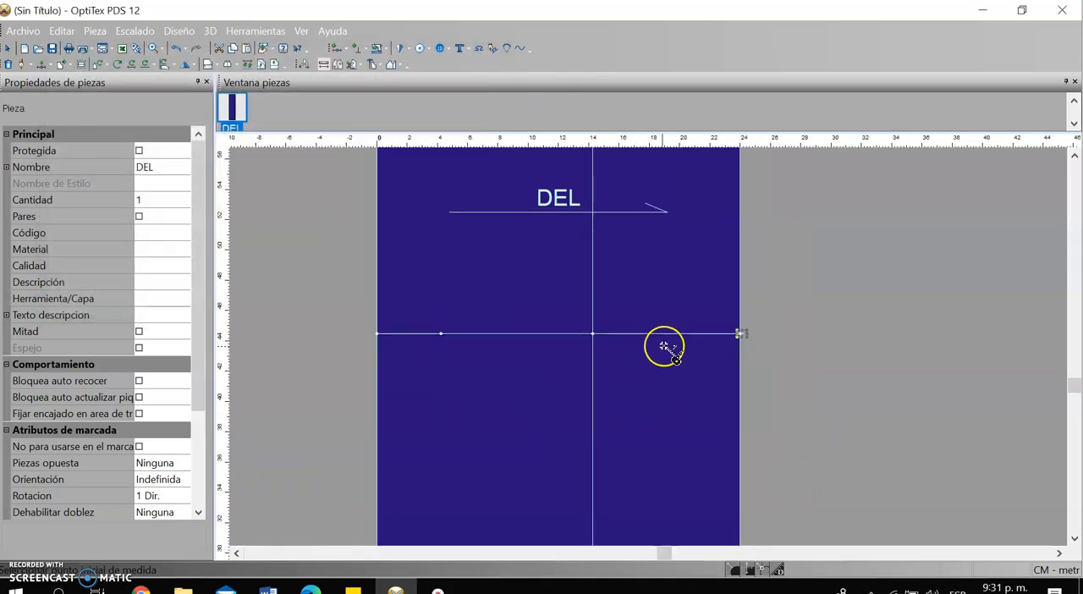
Start the outseam line at the left end of the crotch line and add a curve point 3.25 cm inward and 20.54 cm down
{"action": "scroll", "coordinate": [642, 479], "scroll_direction": "down", "scroll_amount": 3}
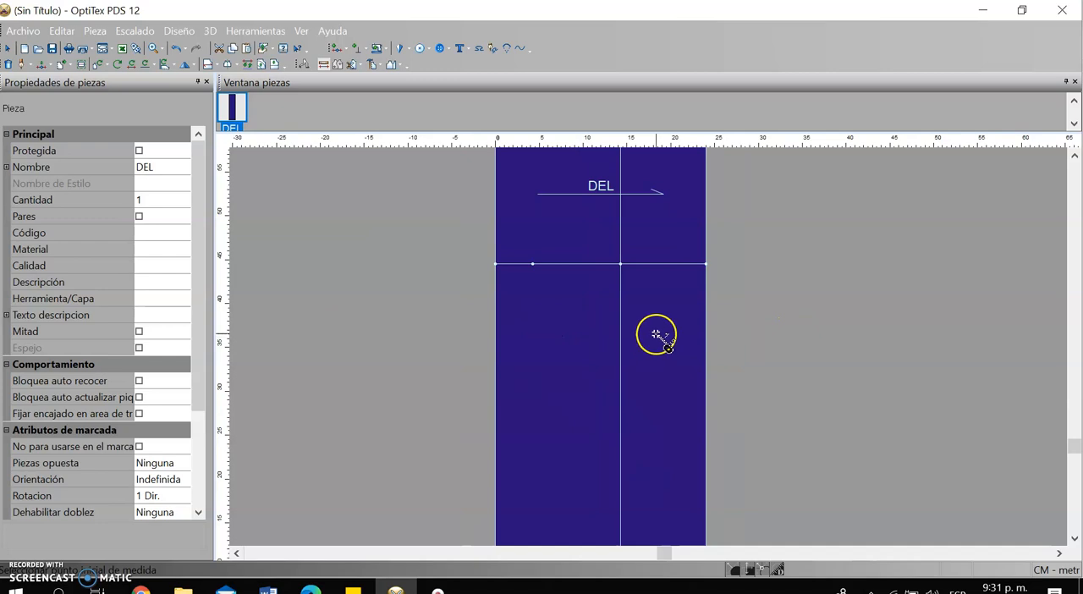
{"action": "scroll", "coordinate": [656, 335], "scroll_direction": "down", "scroll_amount": 4}
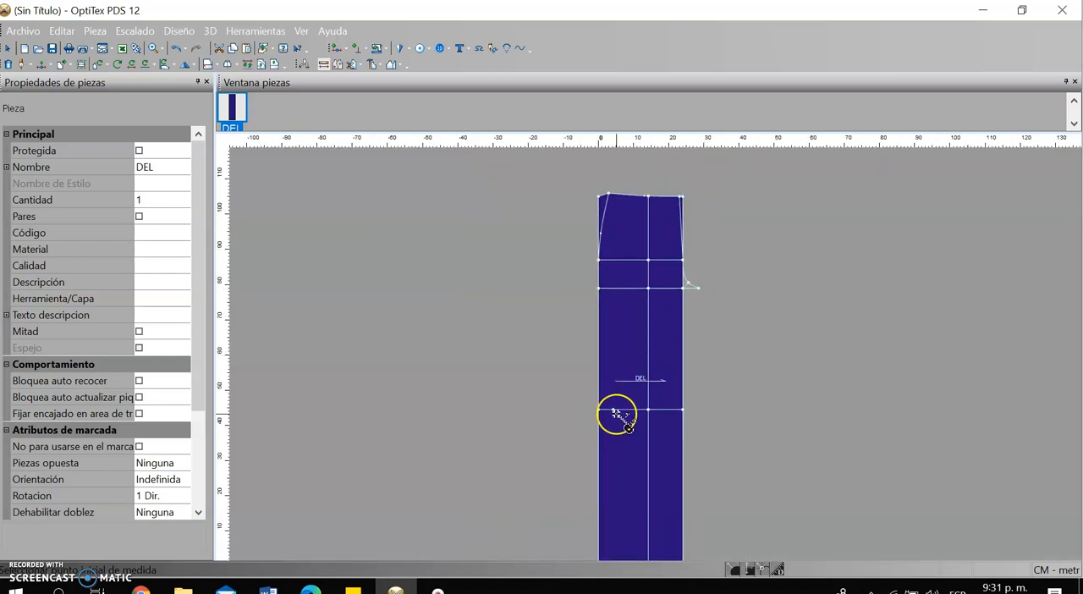
{"action": "scroll", "coordinate": [657, 355], "scroll_direction": "down", "scroll_amount": 2}
{"action": "scroll", "coordinate": [682, 234], "scroll_direction": "up", "scroll_amount": 2}
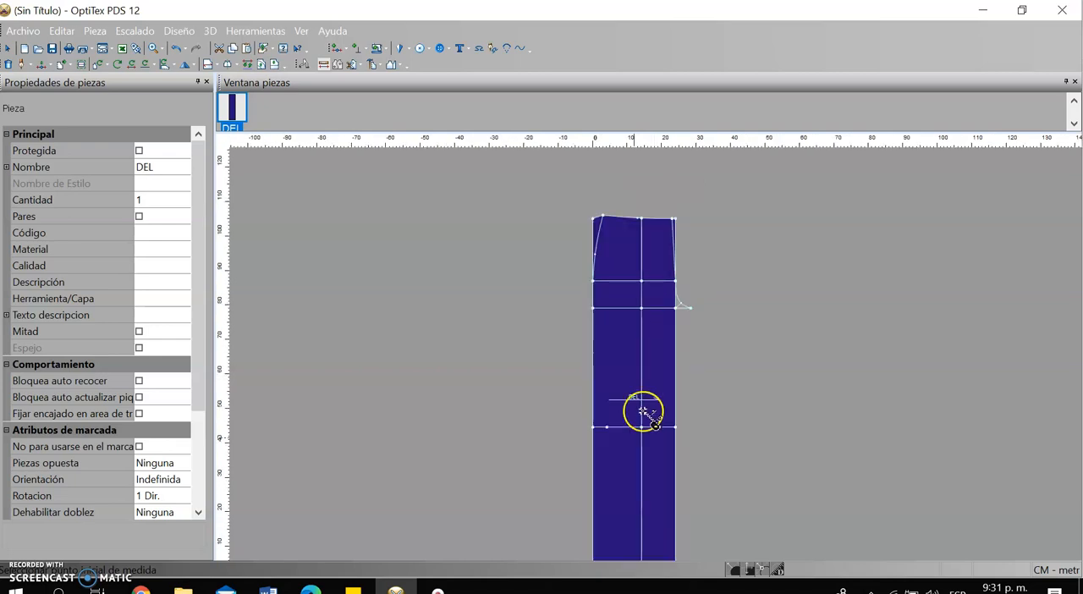
{"action": "scroll", "coordinate": [643, 412], "scroll_direction": "up", "scroll_amount": 1}
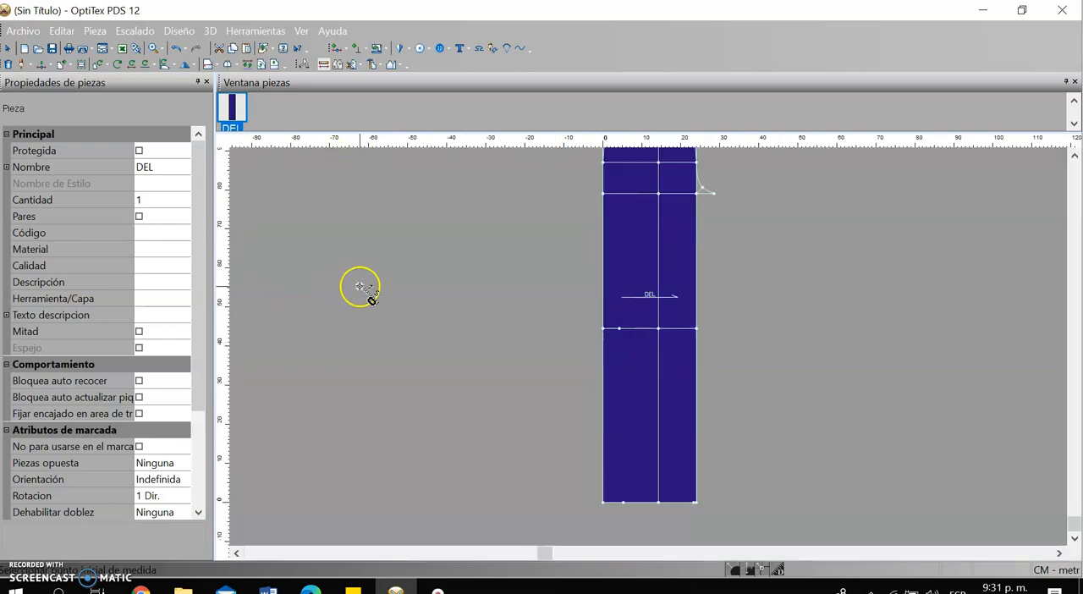
{"action": "left_click", "coordinate": [603, 192]}
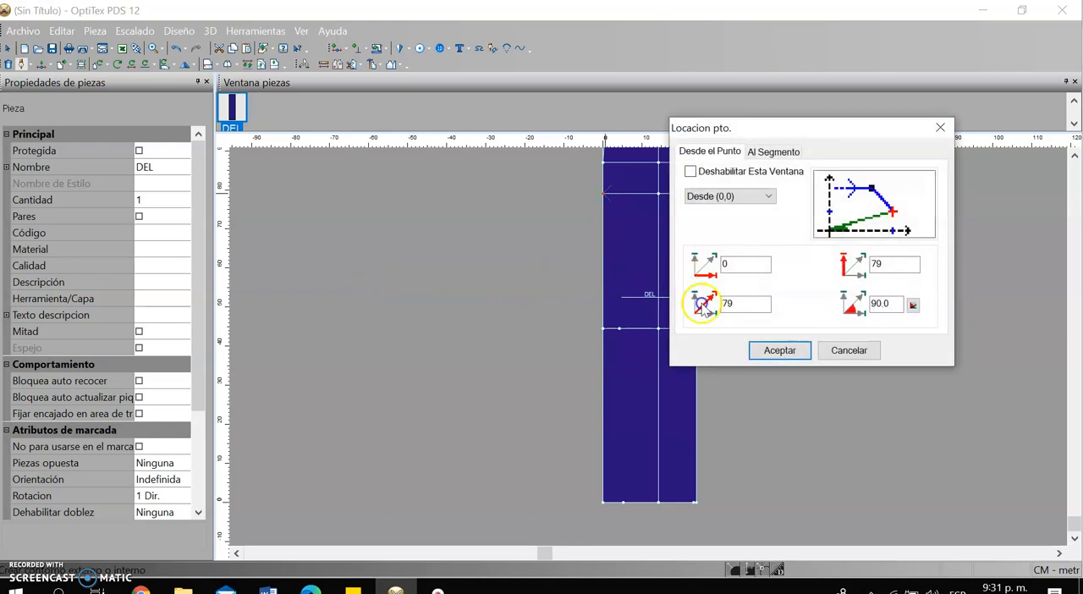
{"action": "left_click", "coordinate": [795, 351]}
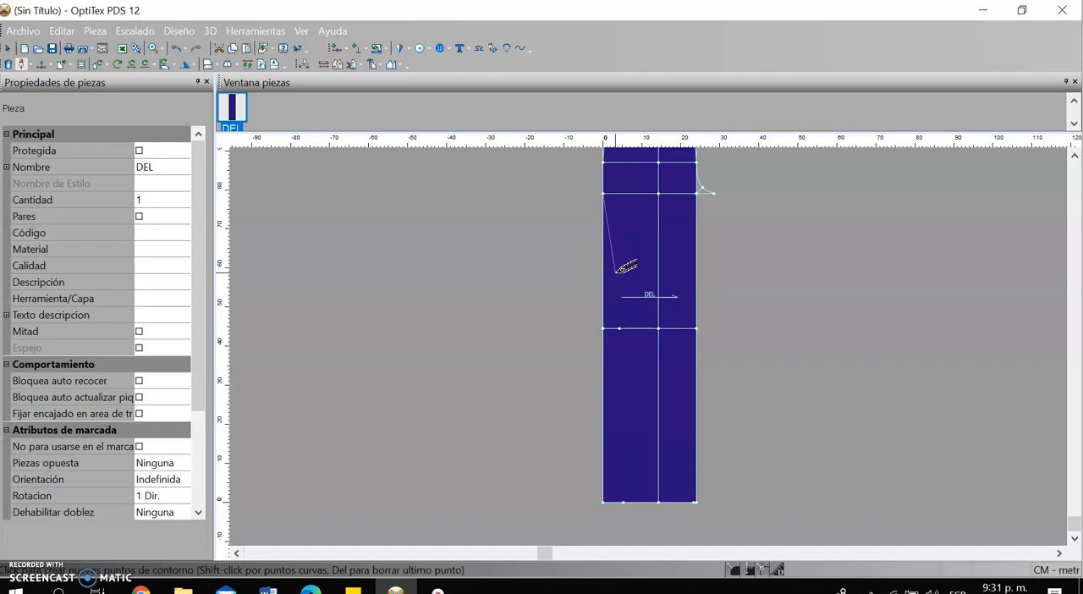
{"action": "left_click", "coordinate": [616, 272]}
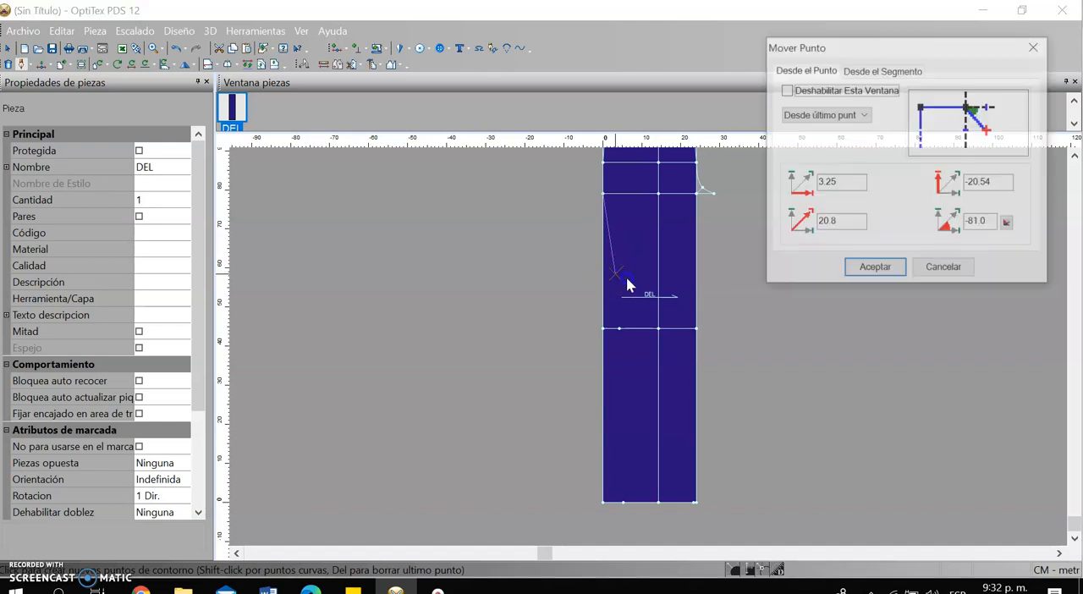
{"action": "left_click", "coordinate": [888, 269]}
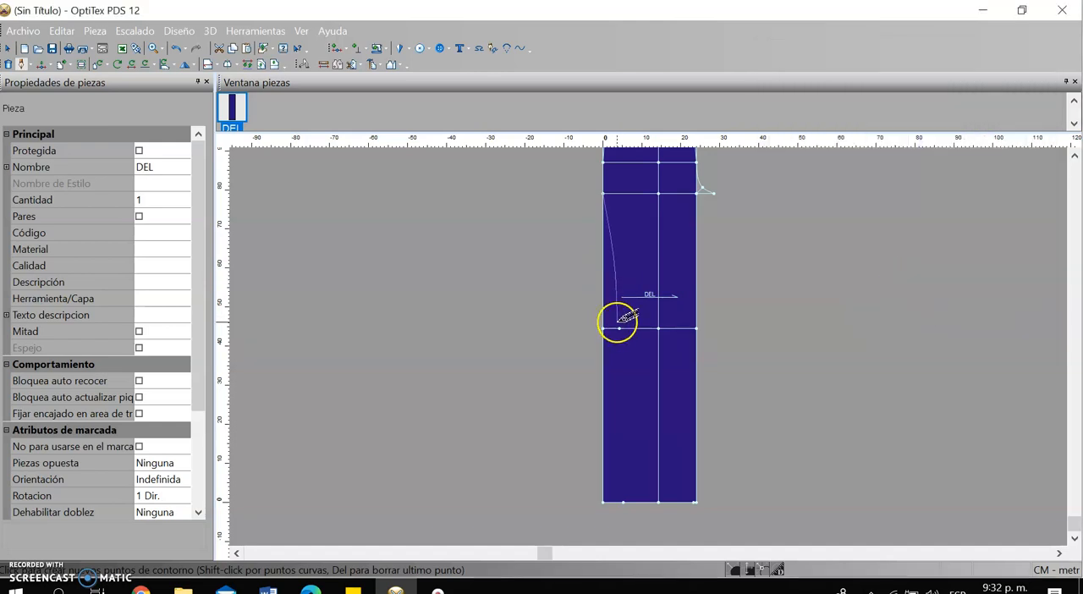
Continue the outseam line through the left knee width point and finish it at the left hem width point
{"action": "left_click", "coordinate": [619, 327]}
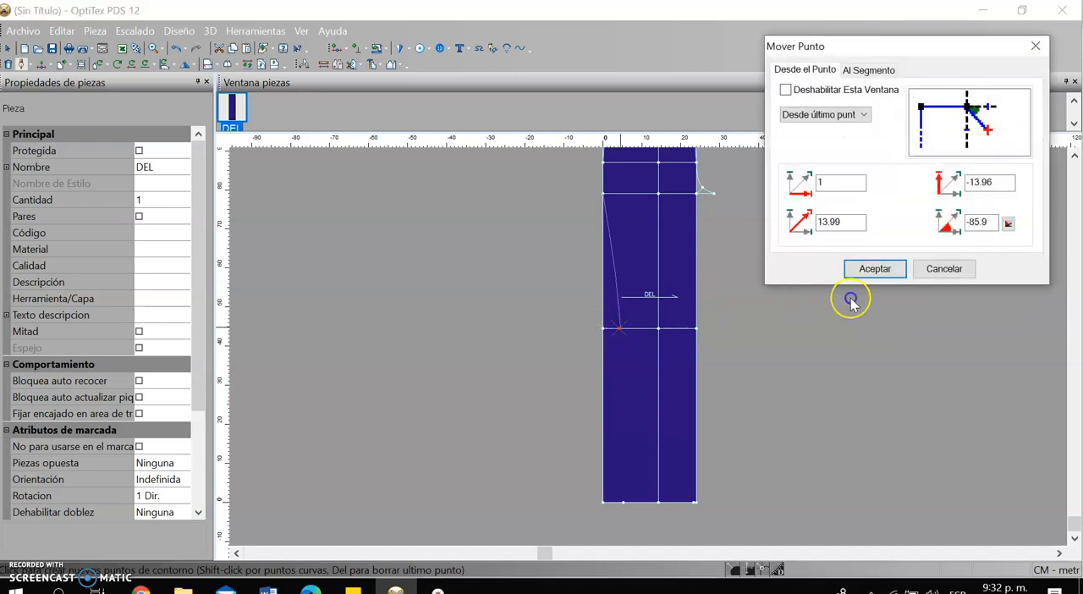
{"action": "left_click", "coordinate": [881, 267]}
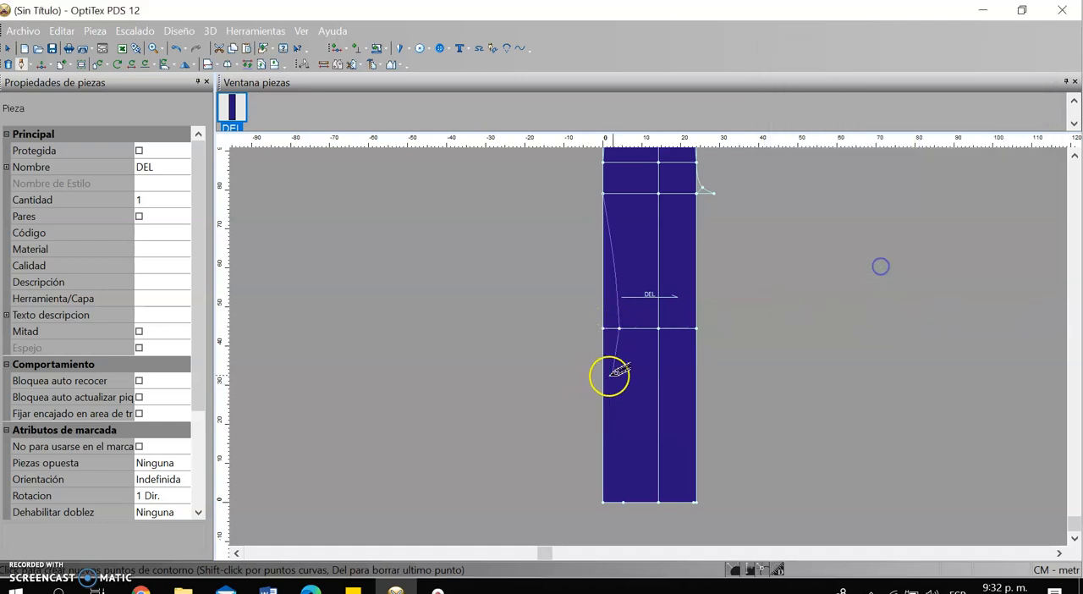
{"action": "left_click", "coordinate": [623, 500]}
{"action": "left_click", "coordinate": [888, 269]}
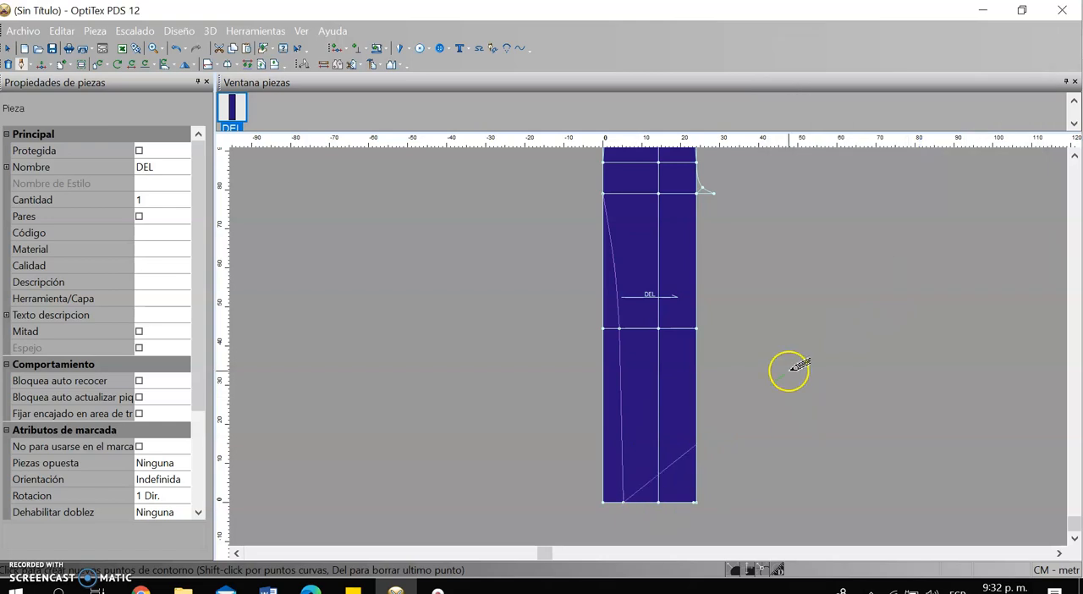
{"action": "right_click", "coordinate": [790, 372]}
{"action": "left_click", "coordinate": [843, 418]}
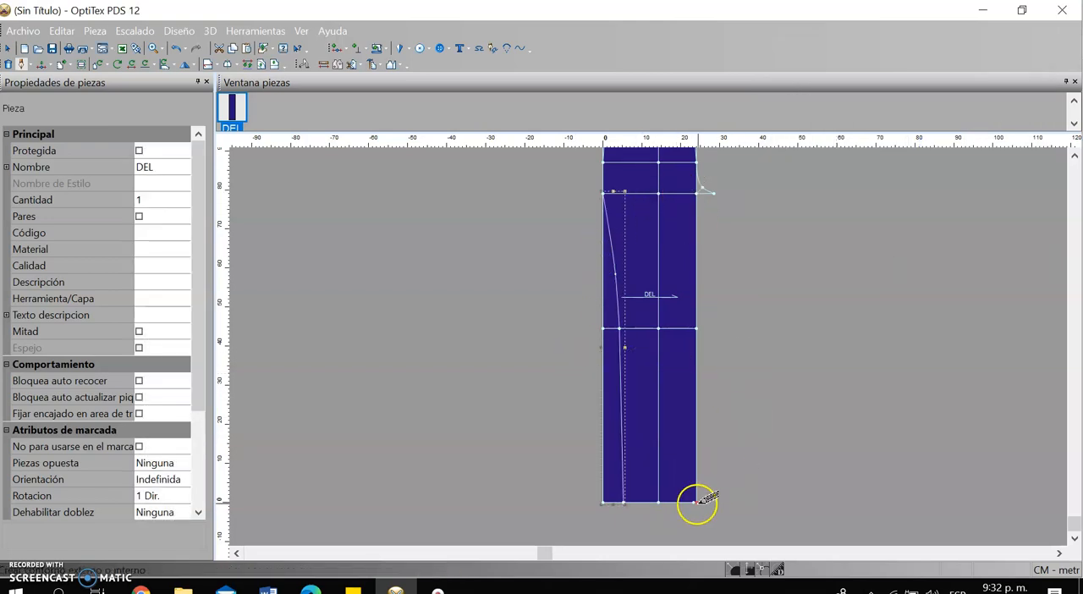
Start the inseam line at the right hem width point and run it up to the end of the knee-line extension
{"action": "scroll", "coordinate": [695, 501], "scroll_direction": "up", "scroll_amount": 4}
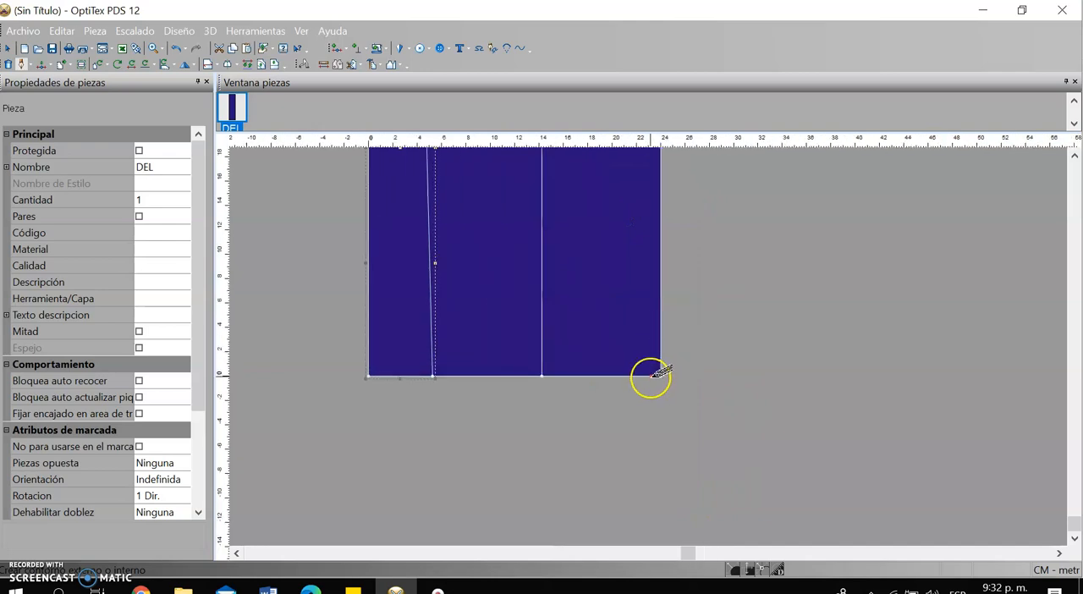
{"action": "left_click", "coordinate": [652, 373]}
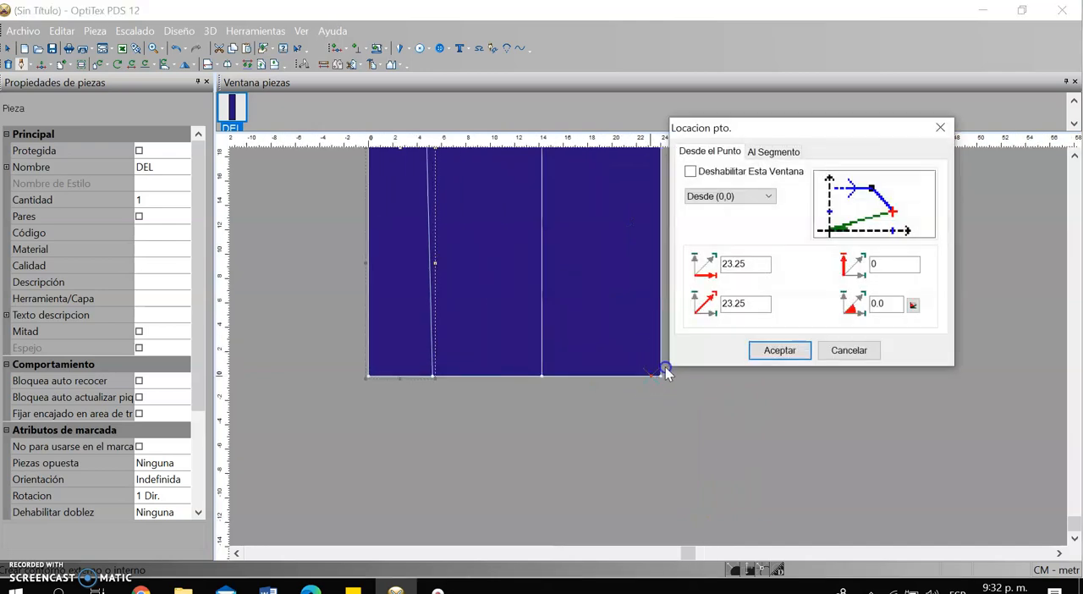
{"action": "left_click", "coordinate": [779, 350]}
{"action": "scroll", "coordinate": [699, 252], "scroll_direction": "down", "scroll_amount": 4}
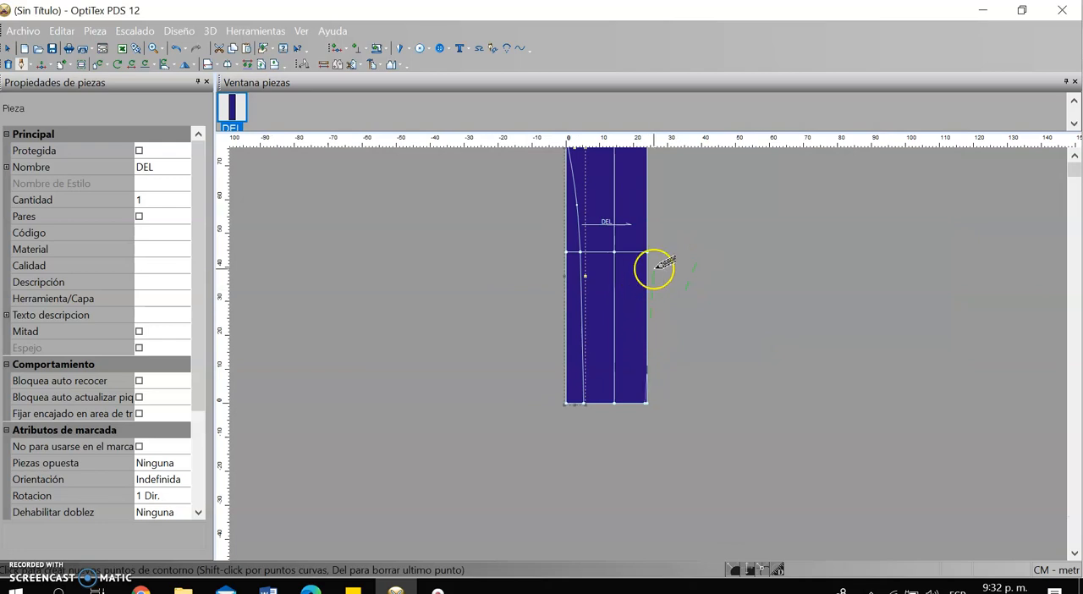
{"action": "scroll", "coordinate": [643, 347], "scroll_direction": "up", "scroll_amount": 5}
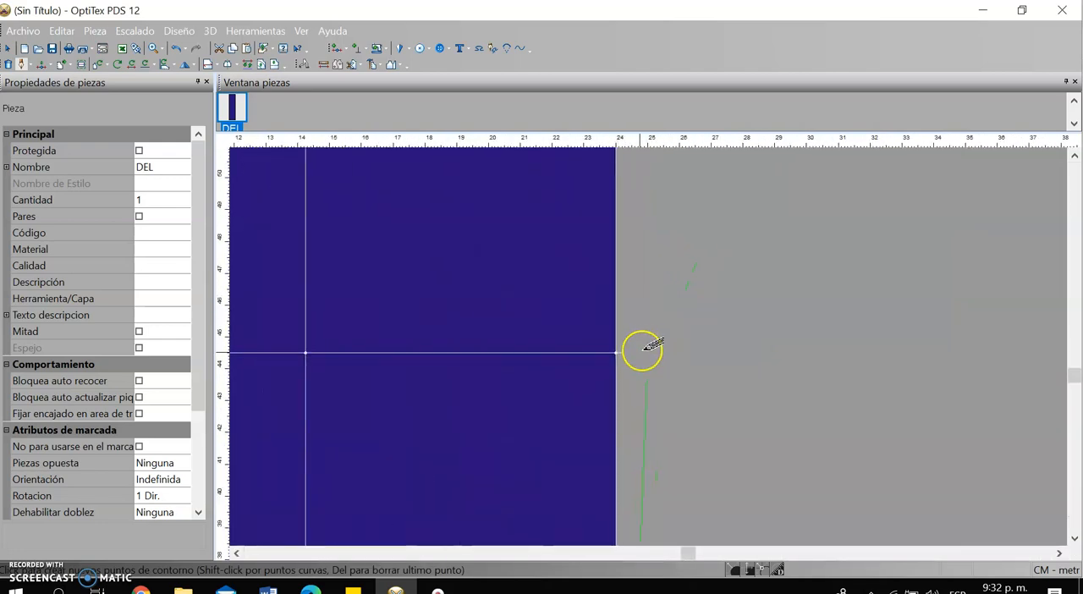
{"action": "left_click", "coordinate": [623, 352]}
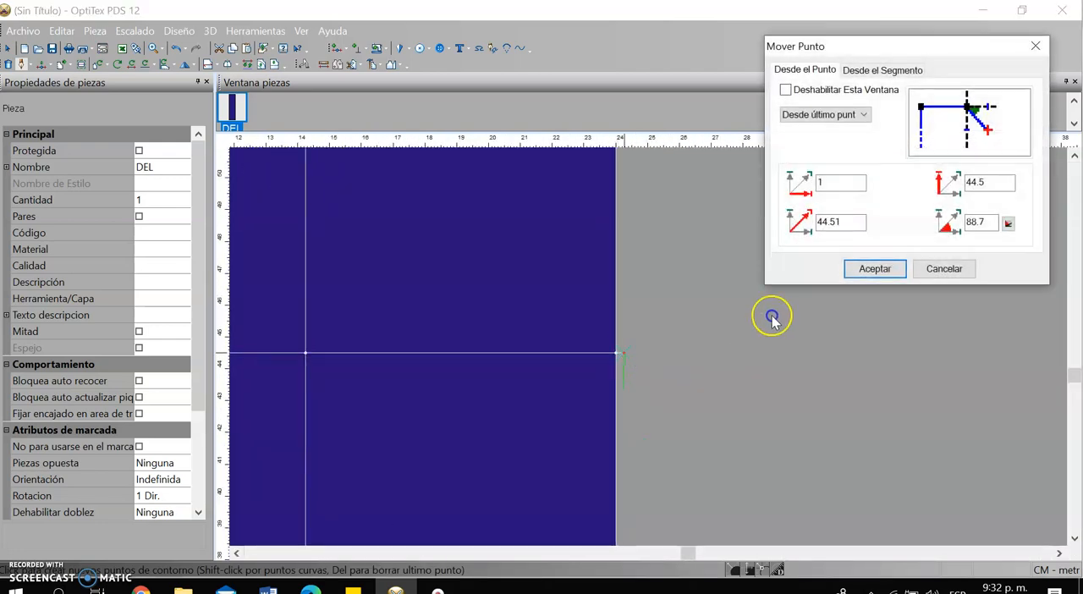
{"action": "left_click", "coordinate": [879, 269]}
Continue the inseam with a curve point between knee and crotch and finish it at the crotch tip
{"action": "scroll", "coordinate": [653, 341], "scroll_direction": "down", "scroll_amount": 4}
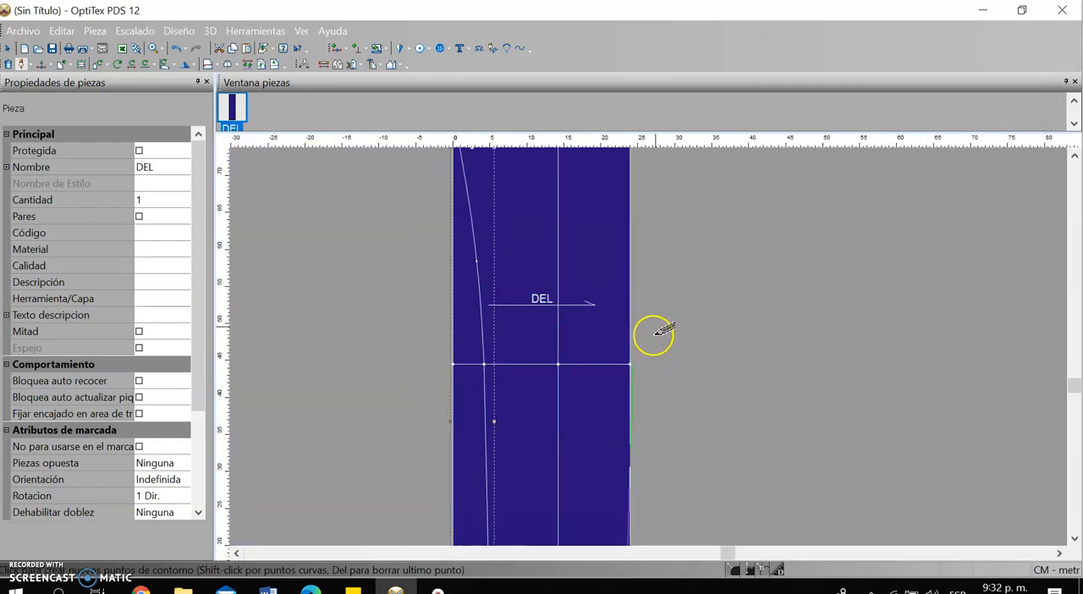
{"action": "scroll", "coordinate": [699, 300], "scroll_direction": "down", "scroll_amount": 1}
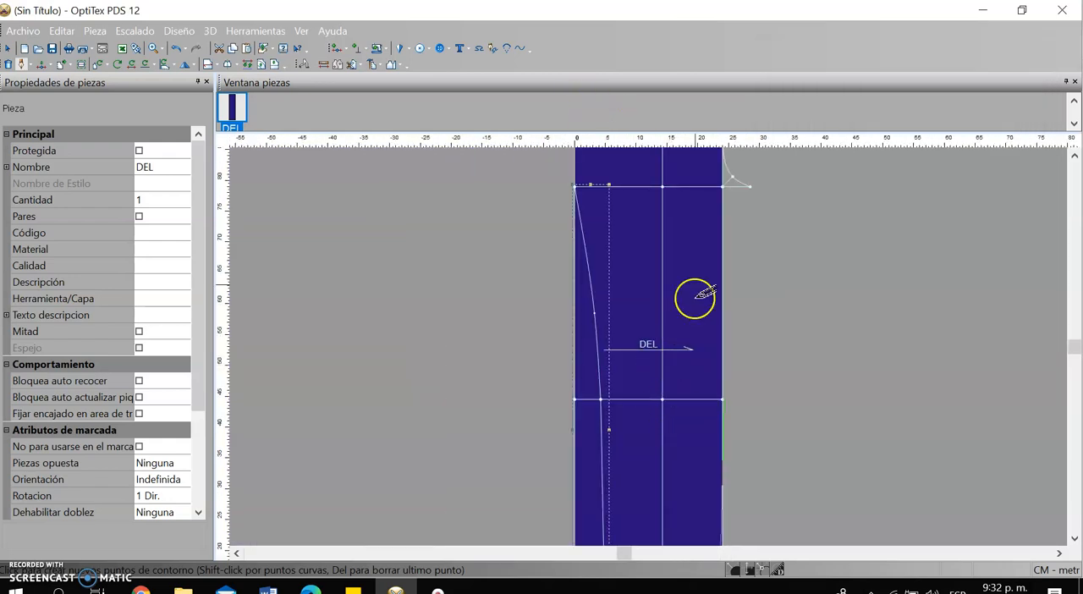
{"action": "left_click", "coordinate": [734, 273]}
{"action": "left_click", "coordinate": [873, 269]}
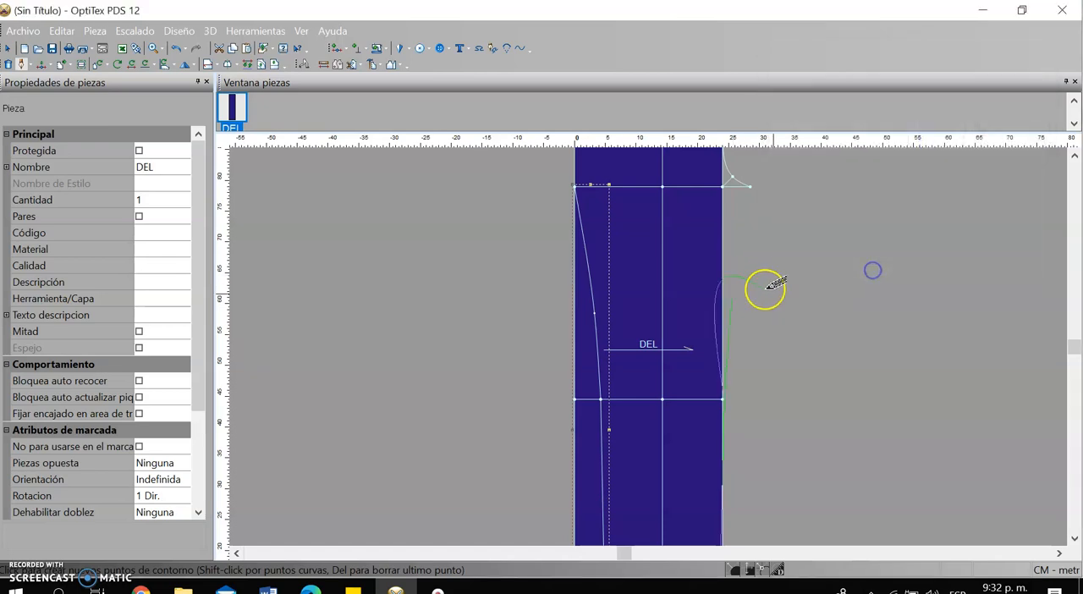
{"action": "left_click", "coordinate": [750, 185]}
{"action": "left_click", "coordinate": [884, 269]}
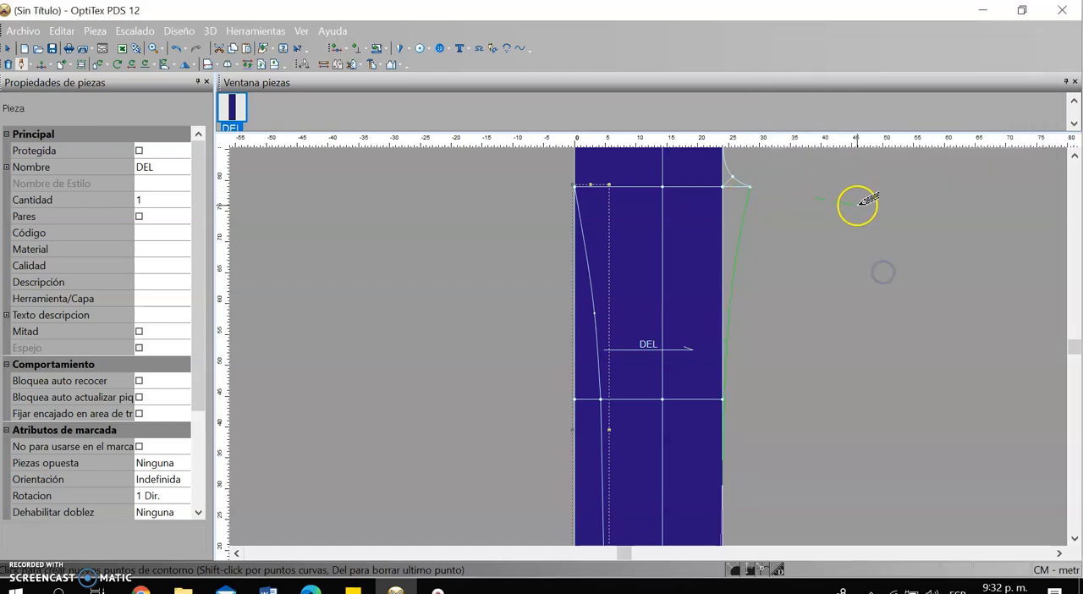
{"action": "right_click", "coordinate": [861, 203]}
{"action": "left_click", "coordinate": [900, 270]}
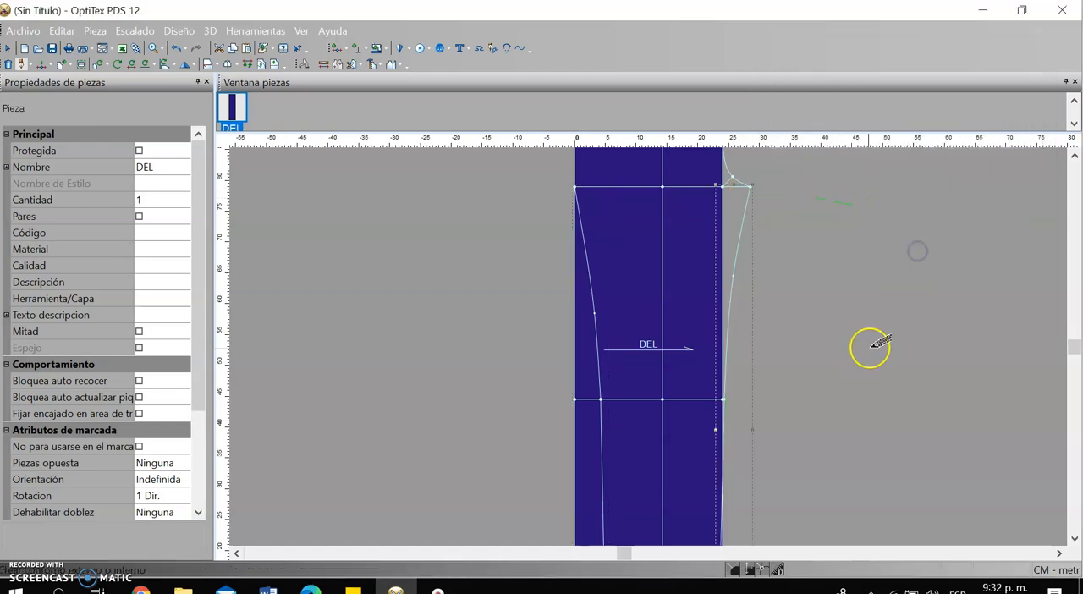
Start Construir Pieza and add the waist-to-hip and hip-to-crotch areas on both sides of the centre line
{"action": "scroll", "coordinate": [648, 343], "scroll_direction": "down", "scroll_amount": 3}
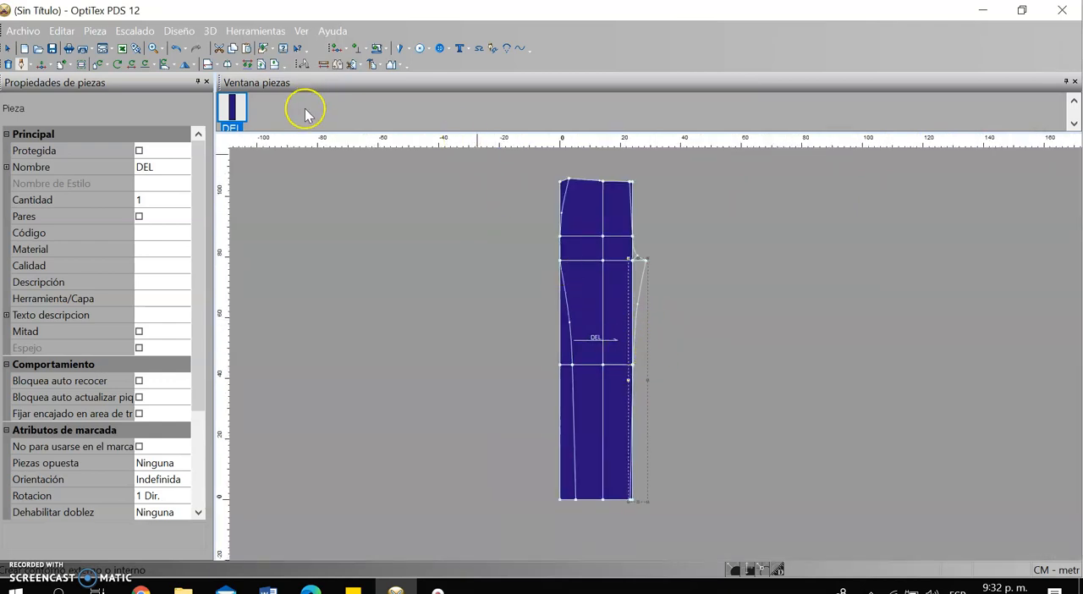
{"action": "left_click", "coordinate": [379, 65]}
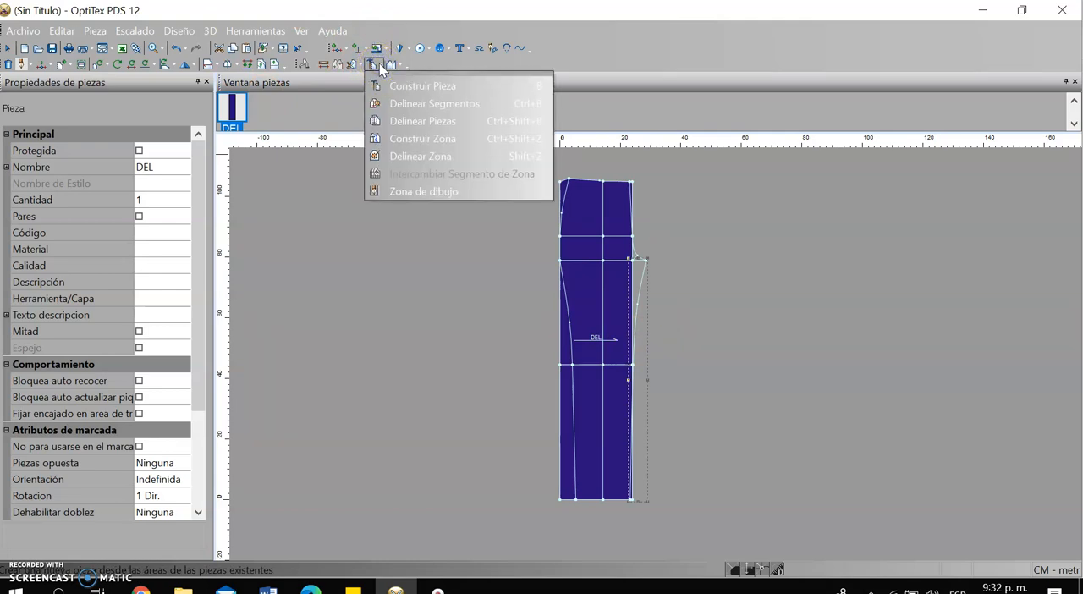
{"action": "left_click", "coordinate": [414, 104]}
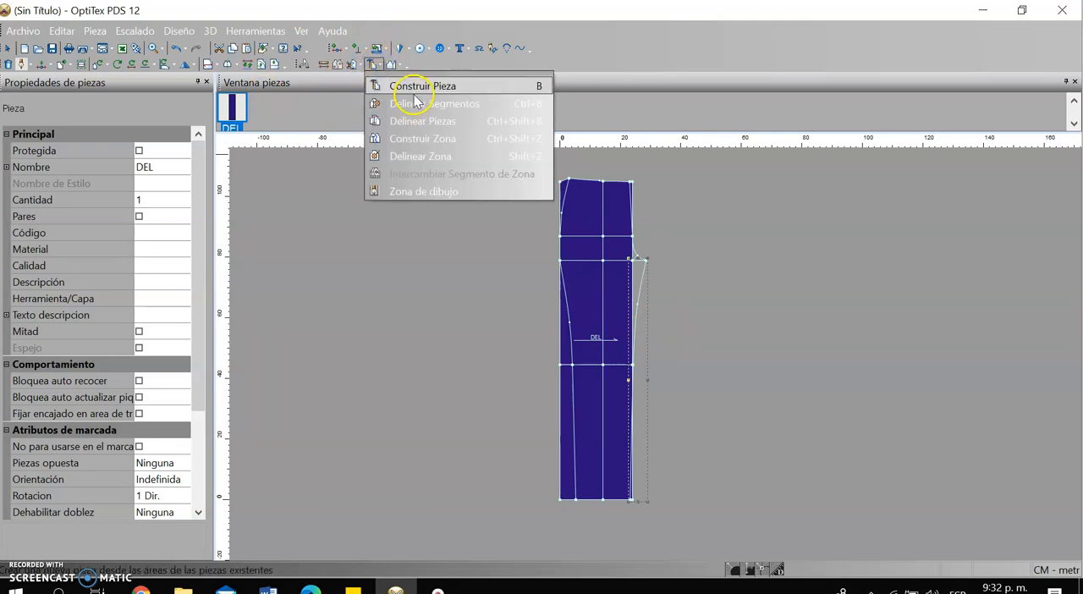
{"action": "left_click", "coordinate": [414, 86]}
{"action": "left_click", "coordinate": [580, 222]}
{"action": "left_click", "coordinate": [619, 214]}
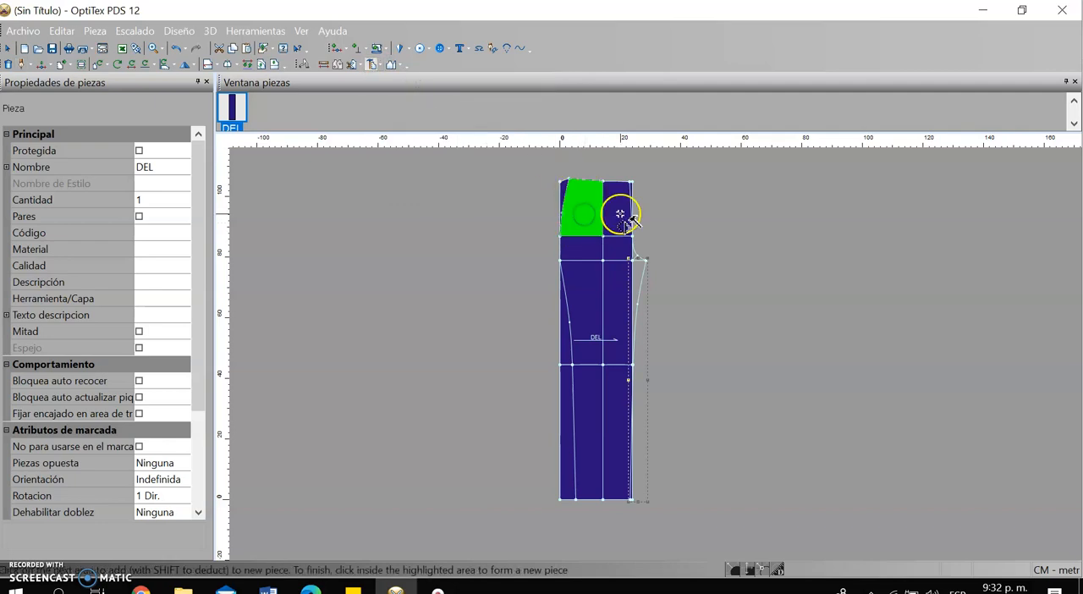
{"action": "left_click", "coordinate": [592, 246]}
{"action": "left_click", "coordinate": [619, 249]}
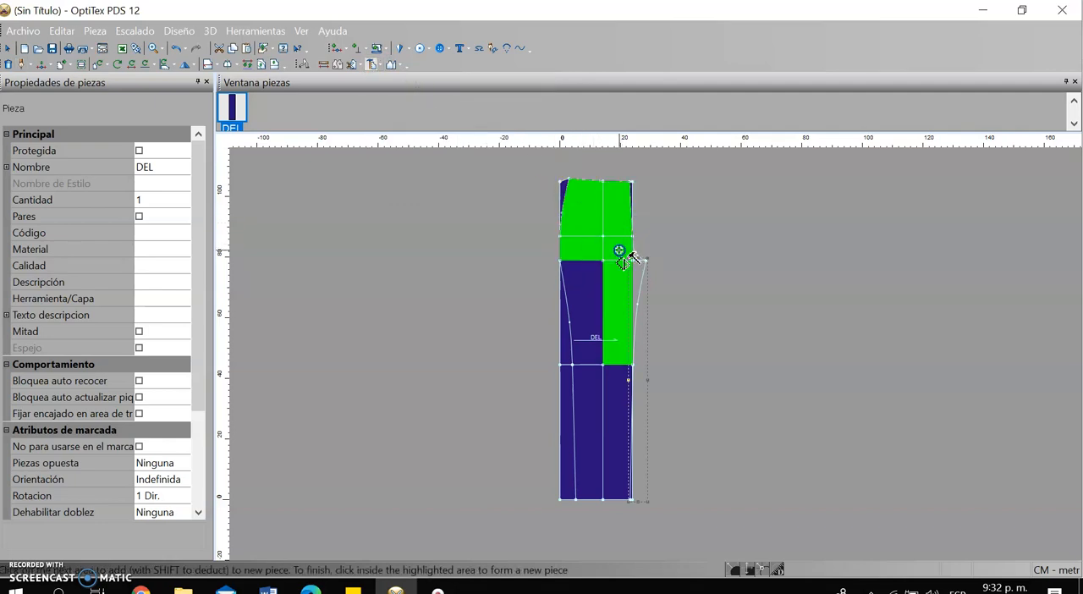
Add the small crotch-curve areas and the inseam area beyond the rectangle's edge to the new piece
{"action": "scroll", "coordinate": [648, 341], "scroll_direction": "up", "scroll_amount": 4}
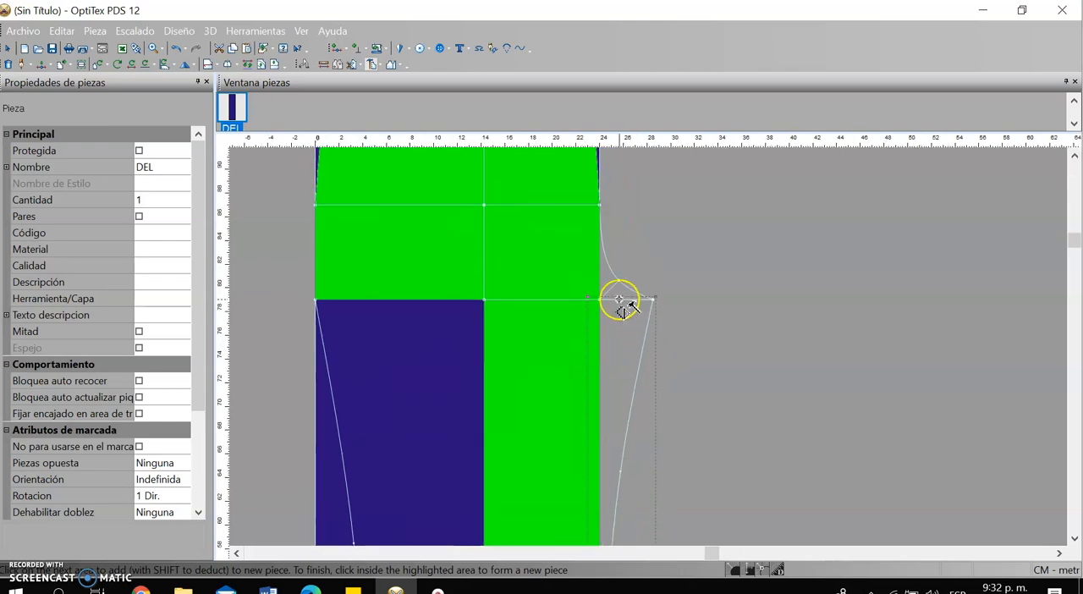
{"action": "left_click", "coordinate": [615, 293]}
{"action": "left_click", "coordinate": [620, 294]}
{"action": "left_click", "coordinate": [618, 359]}
{"action": "scroll", "coordinate": [649, 348], "scroll_direction": "down", "scroll_amount": 6}
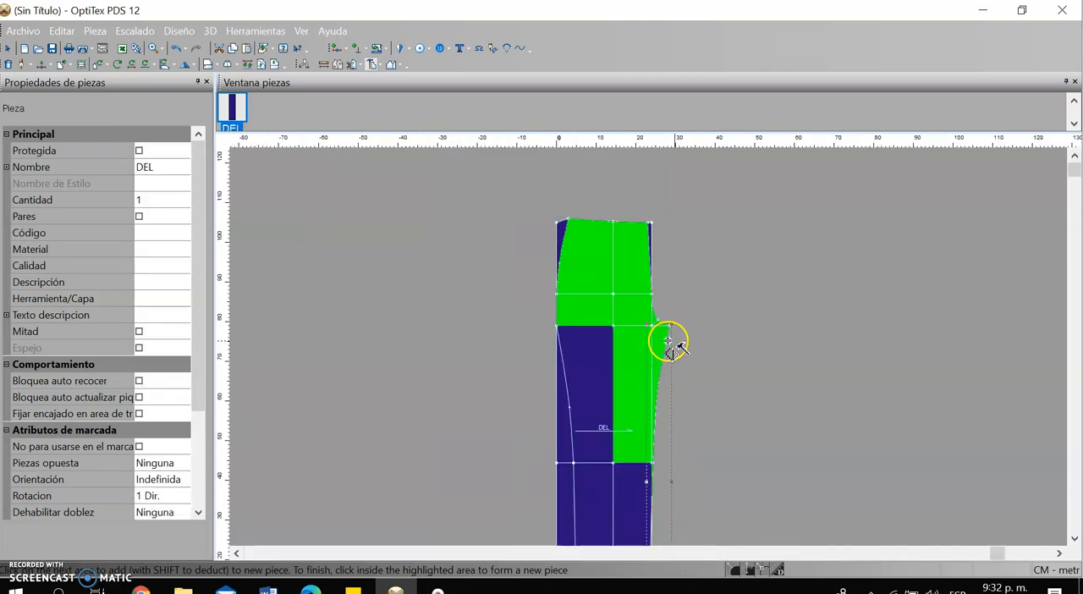
Add the remaining thigh and lower-leg areas within the outseam and inseam, and create the new trouser piece
{"action": "left_click", "coordinate": [601, 360]}
{"action": "scroll", "coordinate": [657, 346], "scroll_direction": "down", "scroll_amount": 2}
{"action": "scroll", "coordinate": [651, 349], "scroll_direction": "up", "scroll_amount": 1}
{"action": "left_click", "coordinate": [649, 349]}
{"action": "left_click", "coordinate": [619, 447]}
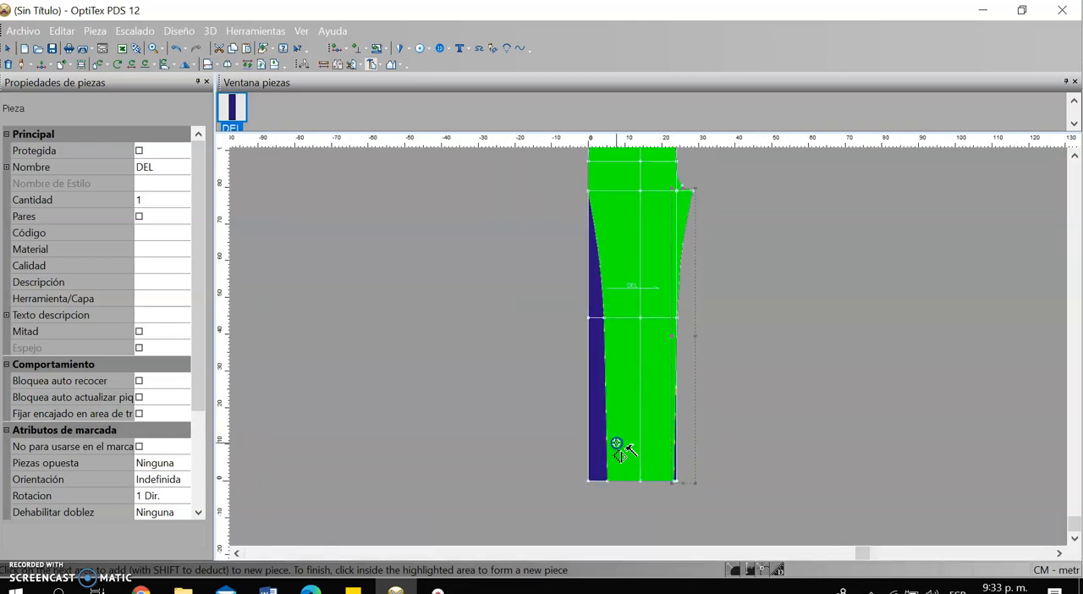
{"action": "right_click", "coordinate": [641, 329]}
{"action": "left_click", "coordinate": [709, 380]}
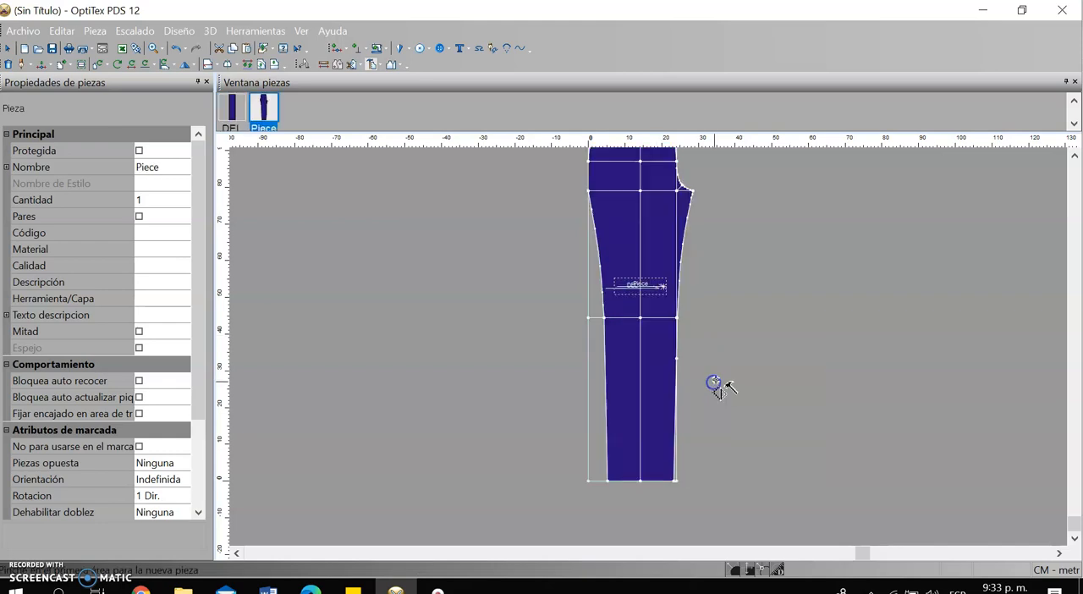
Return to the selection tool and move the new piece clear of the DEL draft, to its right
{"action": "right_click", "coordinate": [795, 237]}
{"action": "left_click", "coordinate": [856, 244]}
{"action": "left_click_drag", "start_coordinate": [655, 226], "coordinate": [648, 347]}
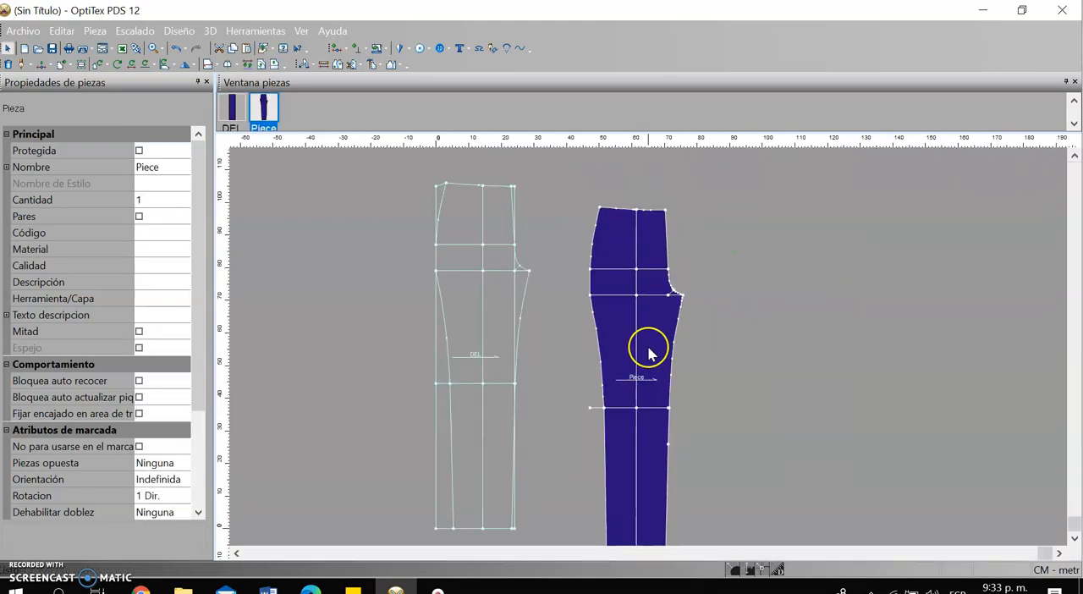
Delete the knee, hip, main crotch and vertical centre construction lines and the short crotch diagonal from the new piece
{"action": "scroll", "coordinate": [648, 354], "scroll_direction": "up", "scroll_amount": 1}
{"action": "left_click", "coordinate": [581, 429]}
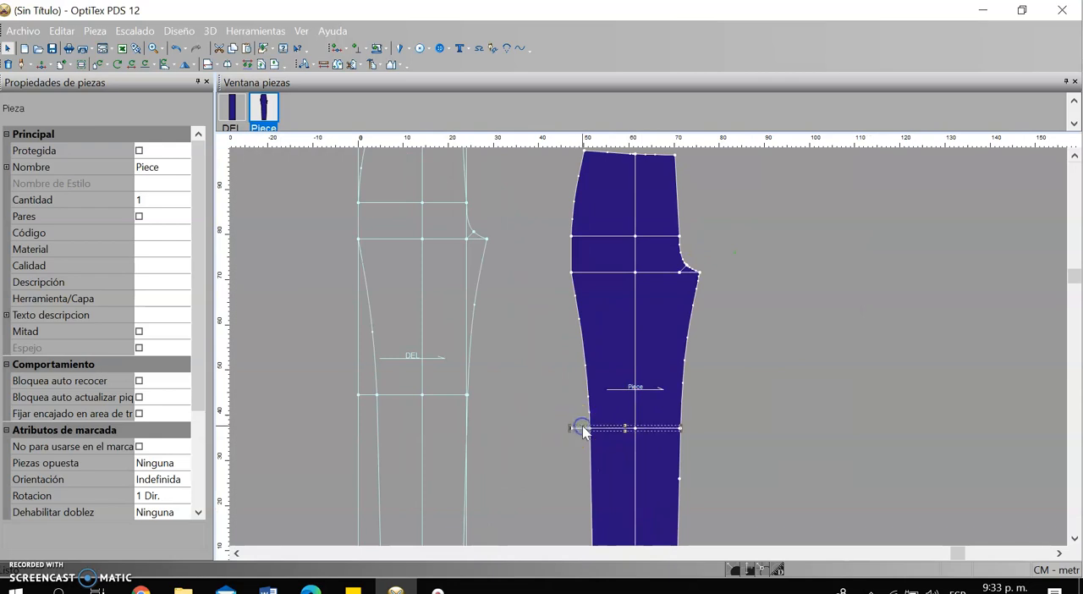
{"action": "key", "text": "Delete"}
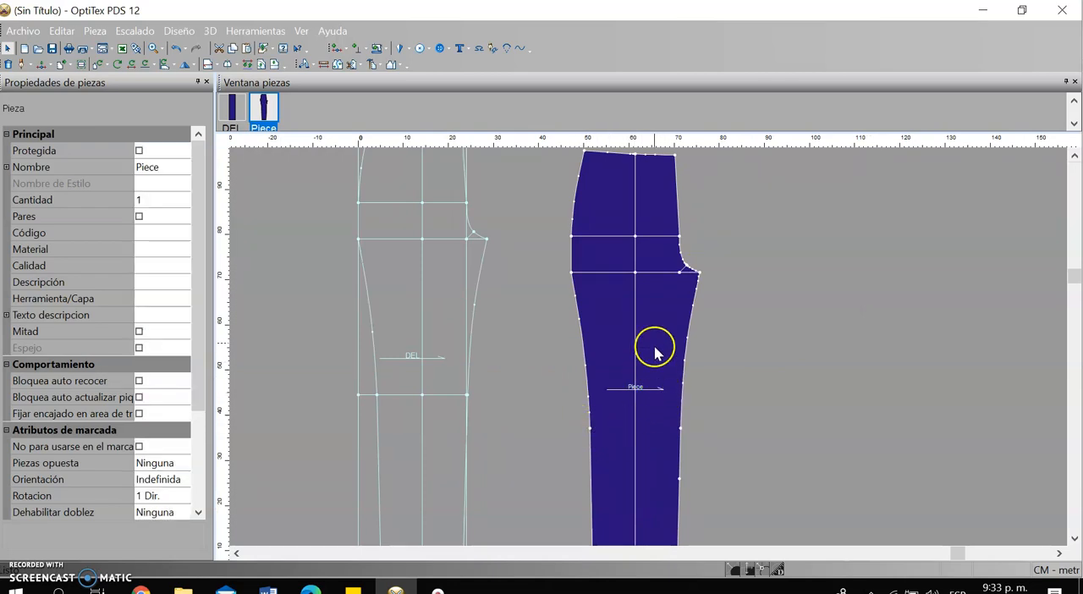
{"action": "scroll", "coordinate": [652, 346], "scroll_direction": "down", "scroll_amount": 1}
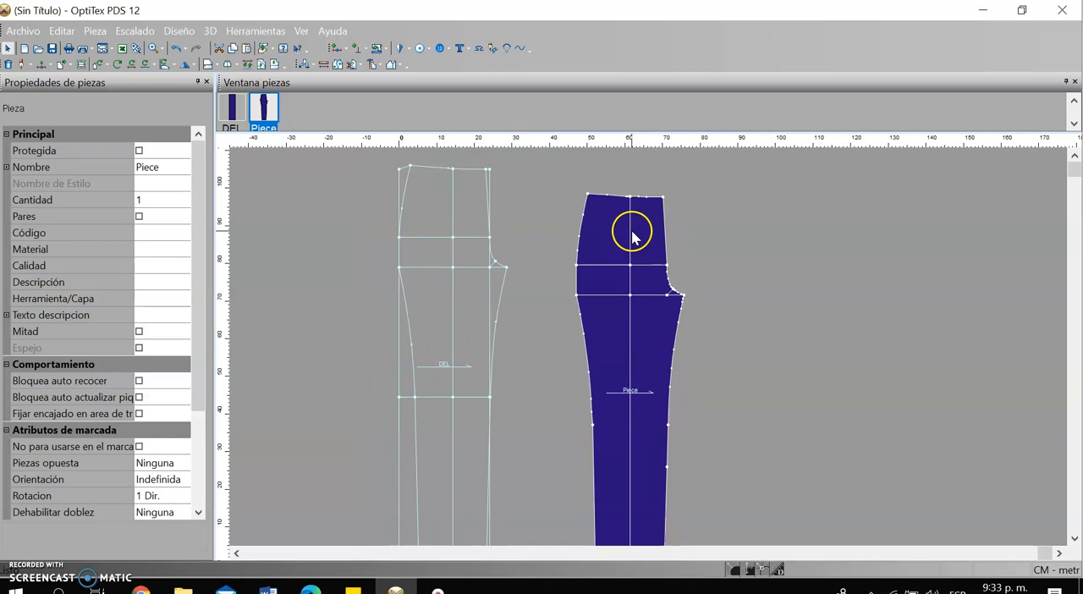
{"action": "scroll", "coordinate": [648, 345], "scroll_direction": "up", "scroll_amount": 1}
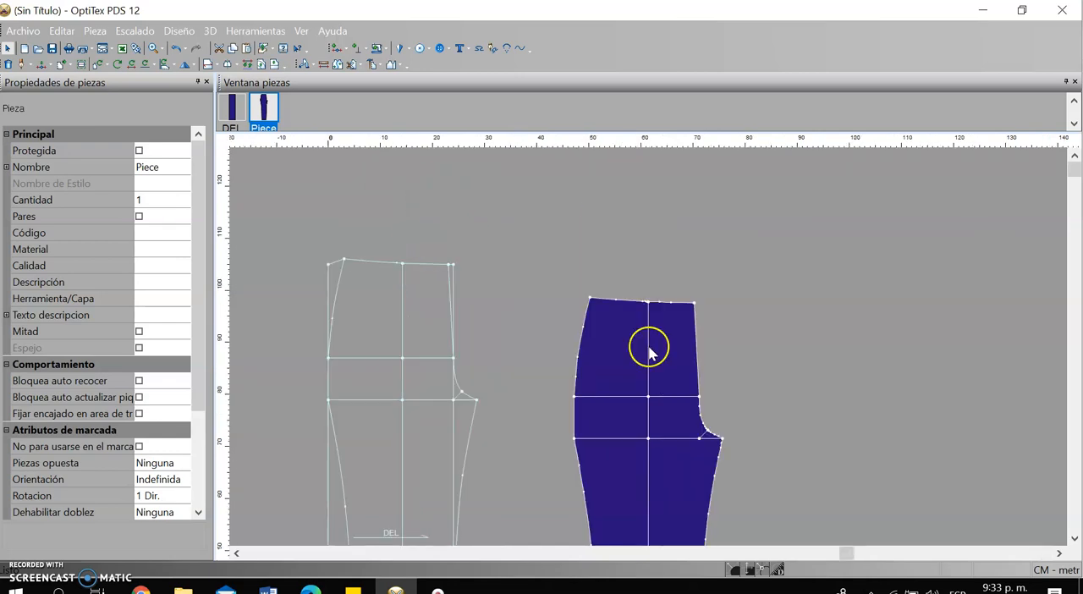
{"action": "scroll", "coordinate": [648, 345], "scroll_direction": "up", "scroll_amount": 2}
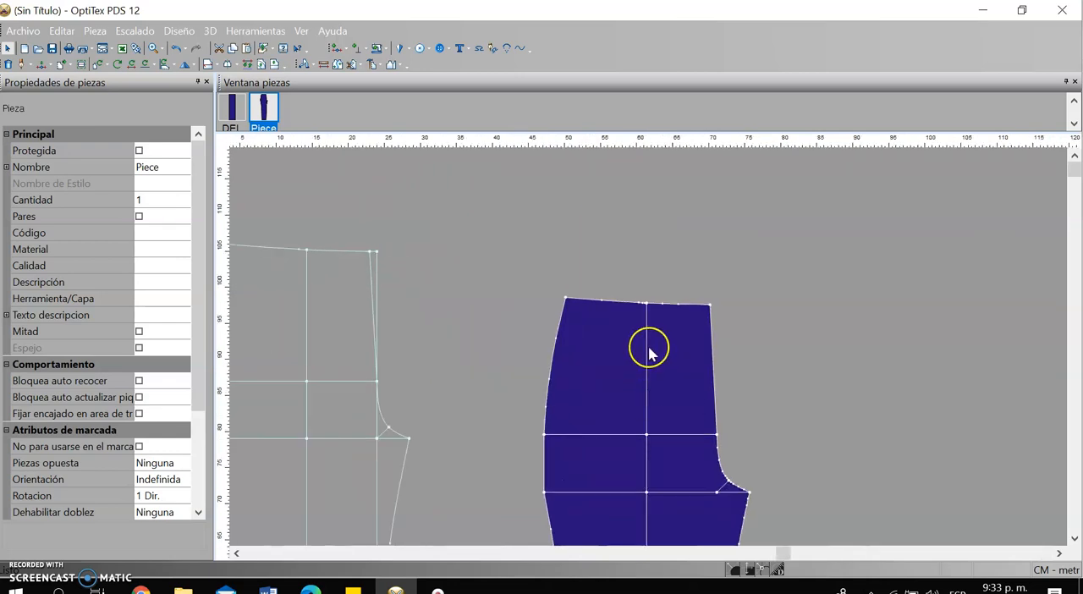
{"action": "left_click", "coordinate": [616, 434]}
{"action": "key", "text": "Delete"}
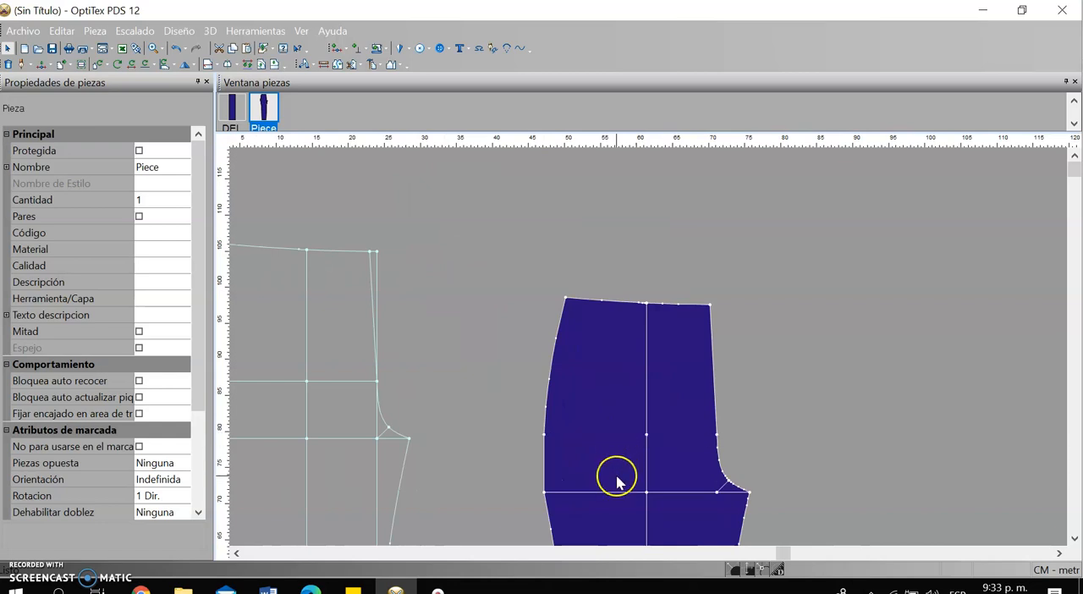
{"action": "left_click", "coordinate": [724, 492]}
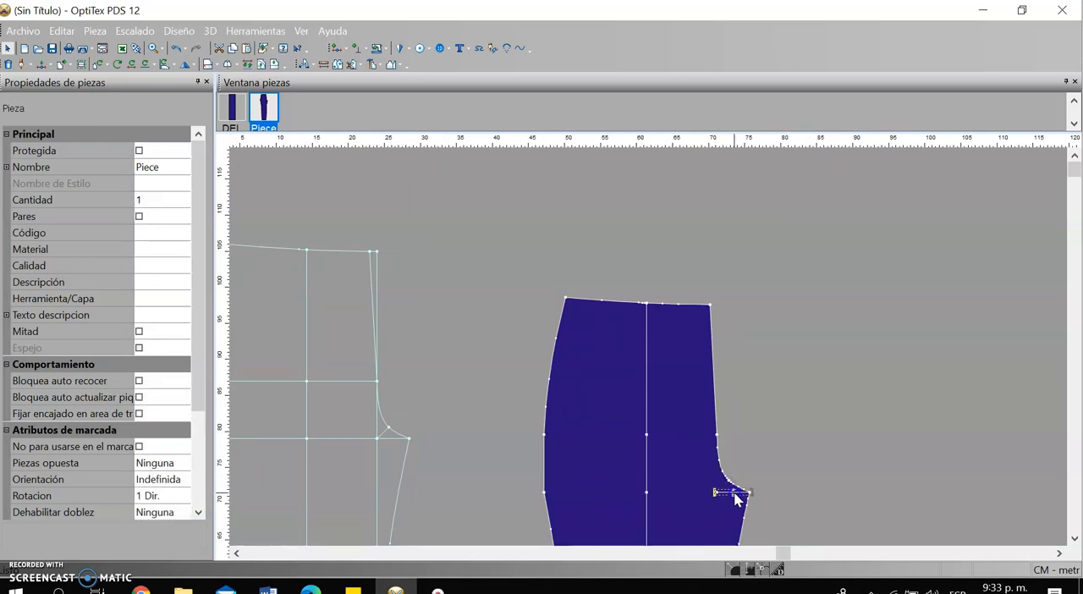
{"action": "key", "text": "Delete"}
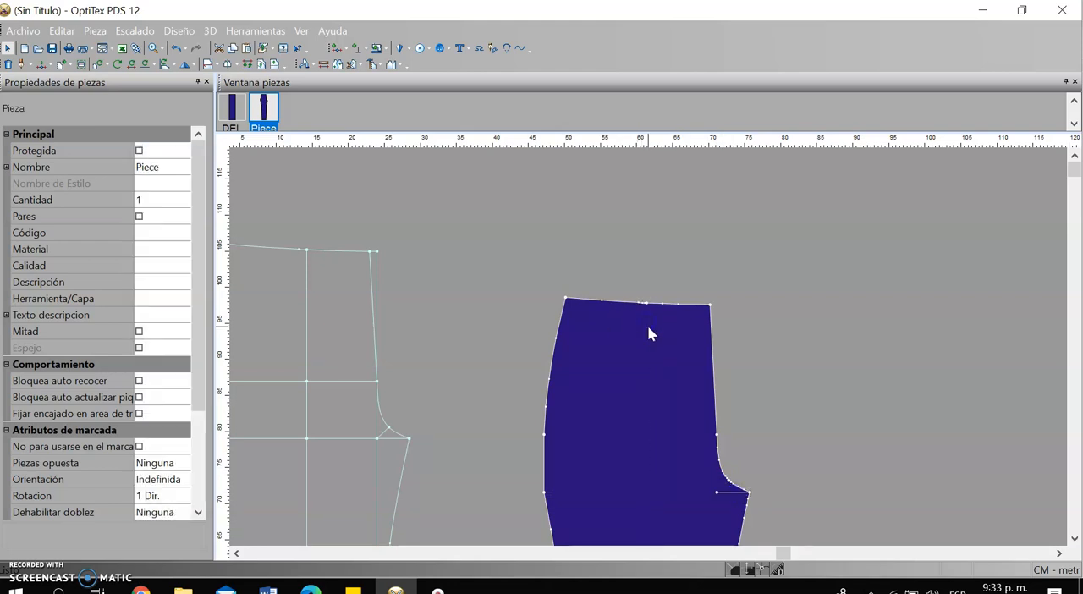
Enable Curva for the centre point on the new piece's waistline
{"action": "scroll", "coordinate": [645, 312], "scroll_direction": "up", "scroll_amount": 1}
{"action": "scroll", "coordinate": [648, 351], "scroll_direction": "up", "scroll_amount": 3}
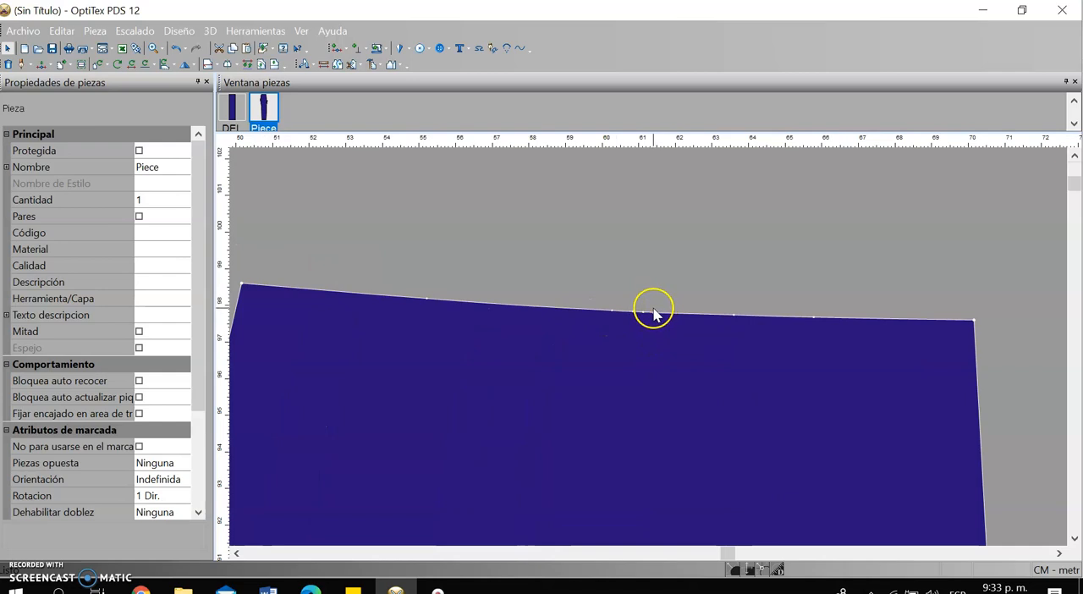
{"action": "left_click", "coordinate": [643, 312]}
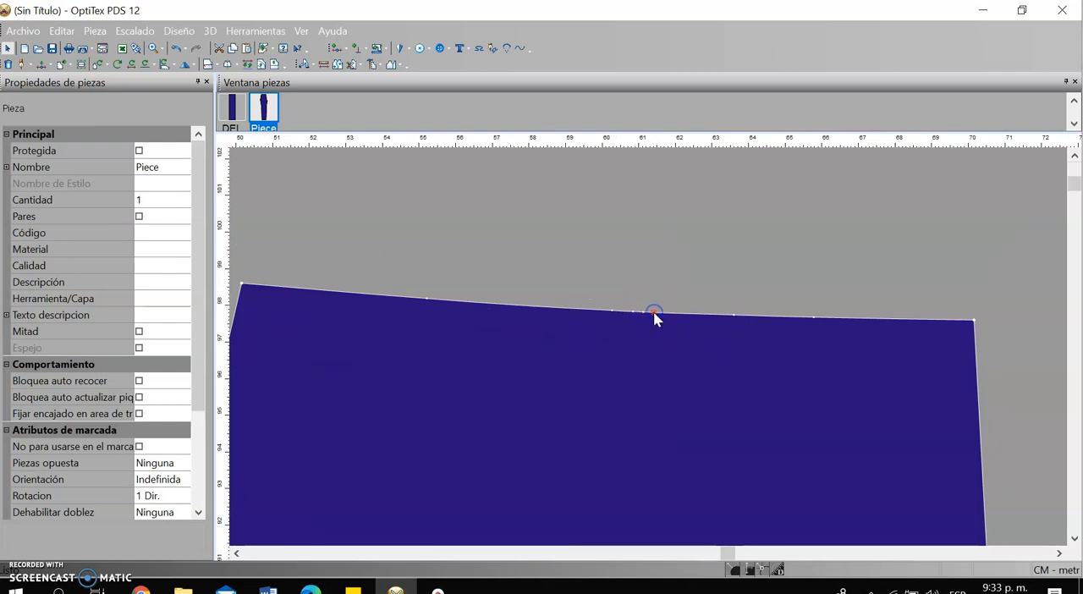
{"action": "double_click", "coordinate": [654, 313]}
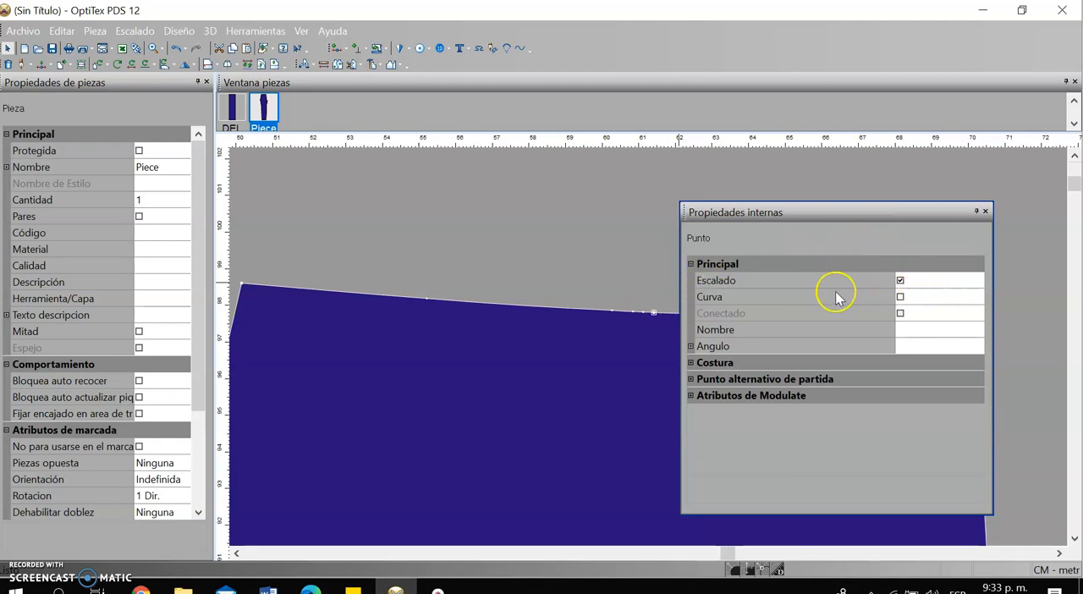
{"action": "left_click", "coordinate": [899, 296]}
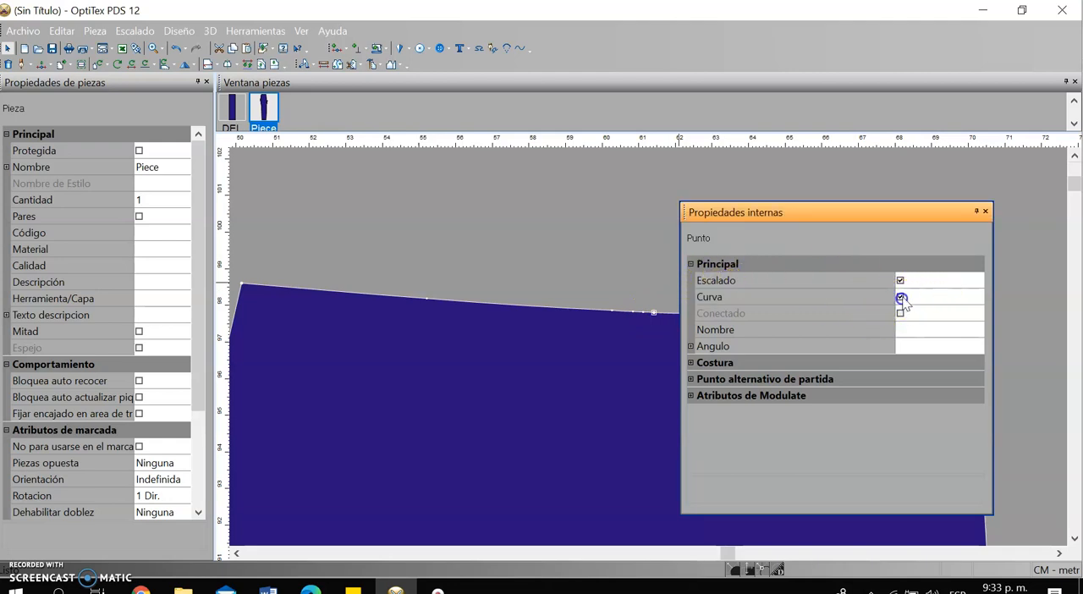
{"action": "left_click", "coordinate": [986, 211]}
Delete the surplus points beside the centre point on the waistline
{"action": "left_click", "coordinate": [643, 313]}
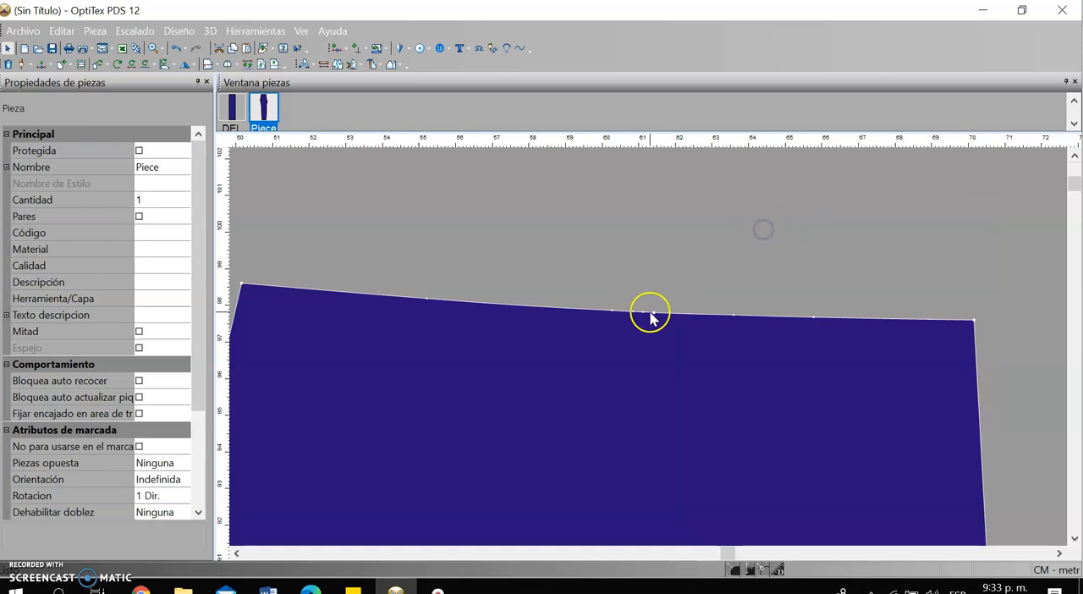
{"action": "key", "text": "Delete"}
{"action": "left_click", "coordinate": [632, 312]}
{"action": "key", "text": "Delete"}
{"action": "key", "text": "Delete"}
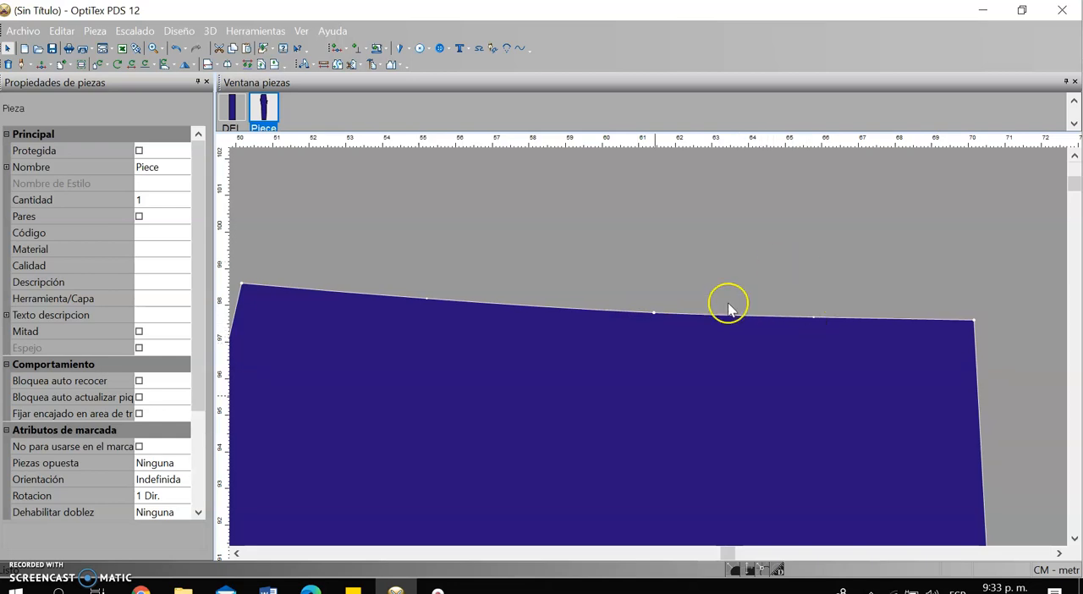
Insert an Escalado point on the waistline 1 cm to each side of the centre point
{"action": "scroll", "coordinate": [647, 338], "scroll_direction": "down", "scroll_amount": 2}
{"action": "scroll", "coordinate": [645, 339], "scroll_direction": "up", "scroll_amount": 1}
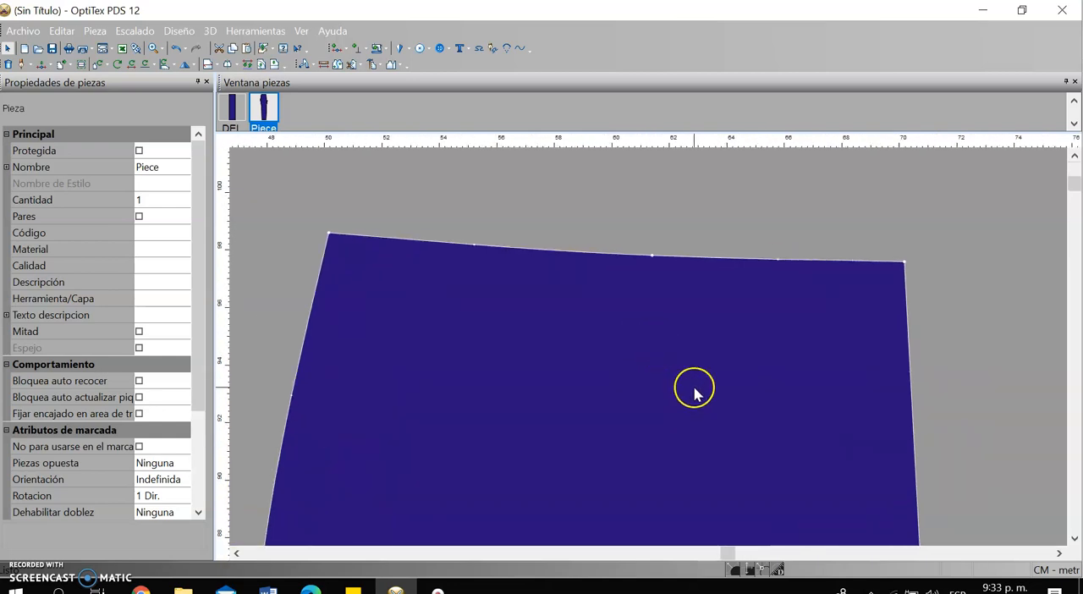
{"action": "left_click", "coordinate": [668, 259]}
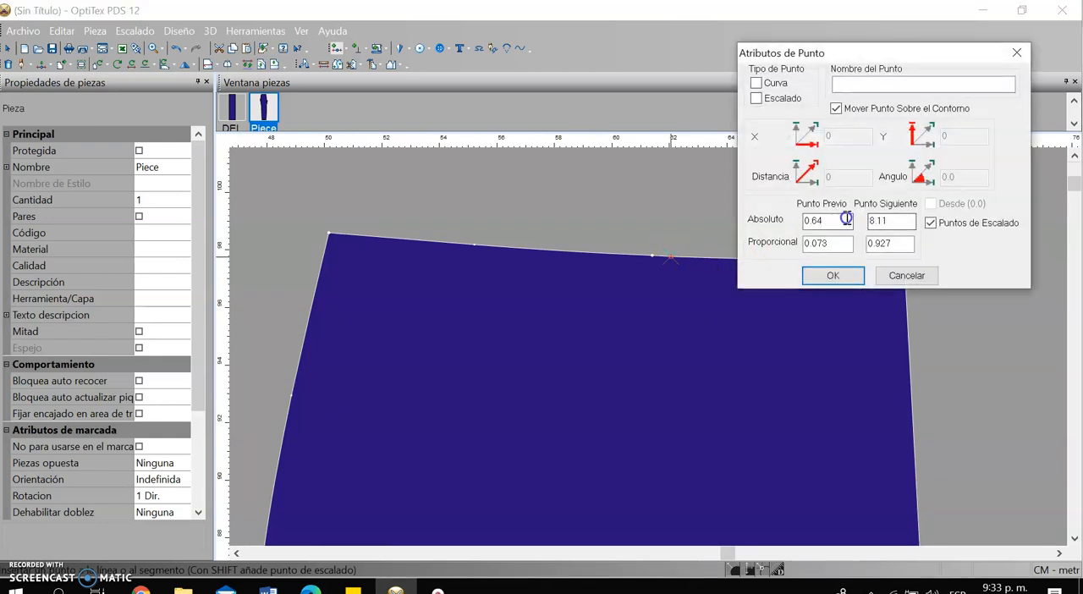
{"action": "left_click", "coordinate": [756, 99]}
{"action": "left_click", "coordinate": [831, 274]}
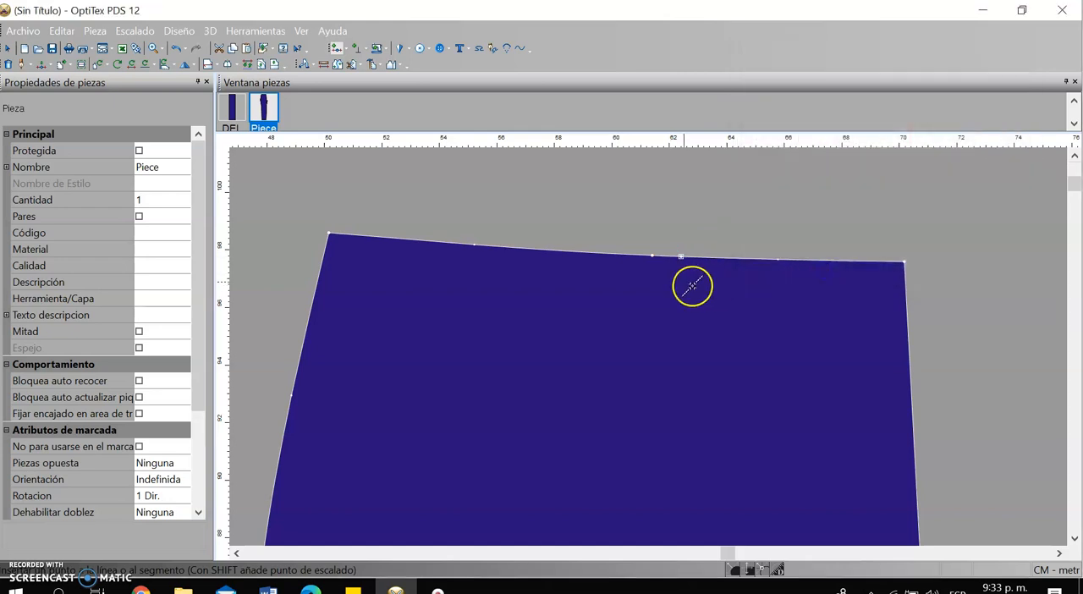
{"action": "left_click", "coordinate": [625, 255]}
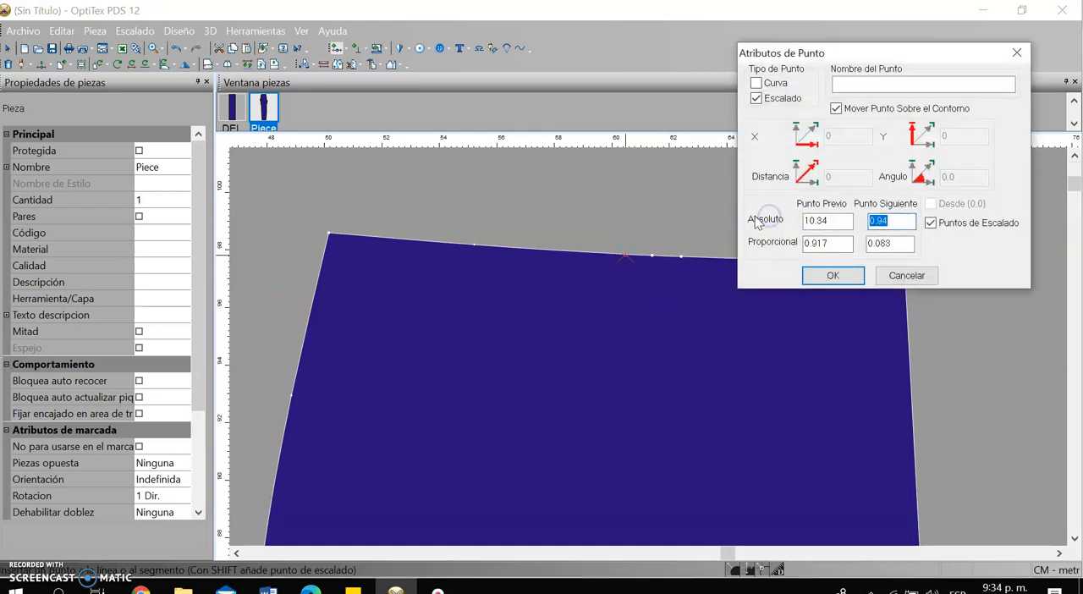
{"action": "left_click", "coordinate": [832, 275]}
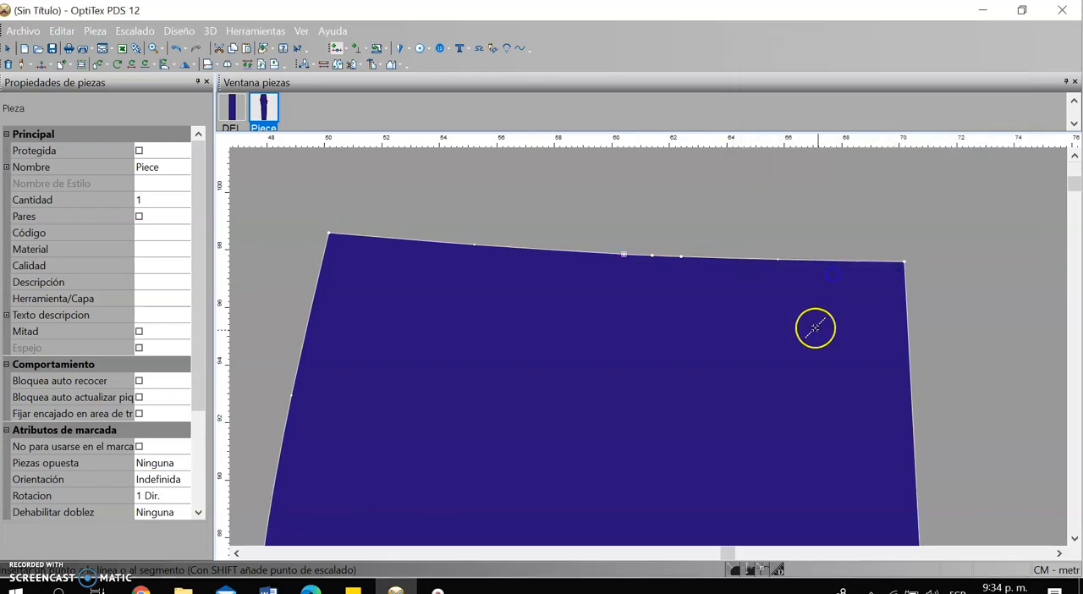
Create a waist dart between the two new waistline points and set its depth to 9 cm
{"action": "left_click", "coordinate": [395, 48]}
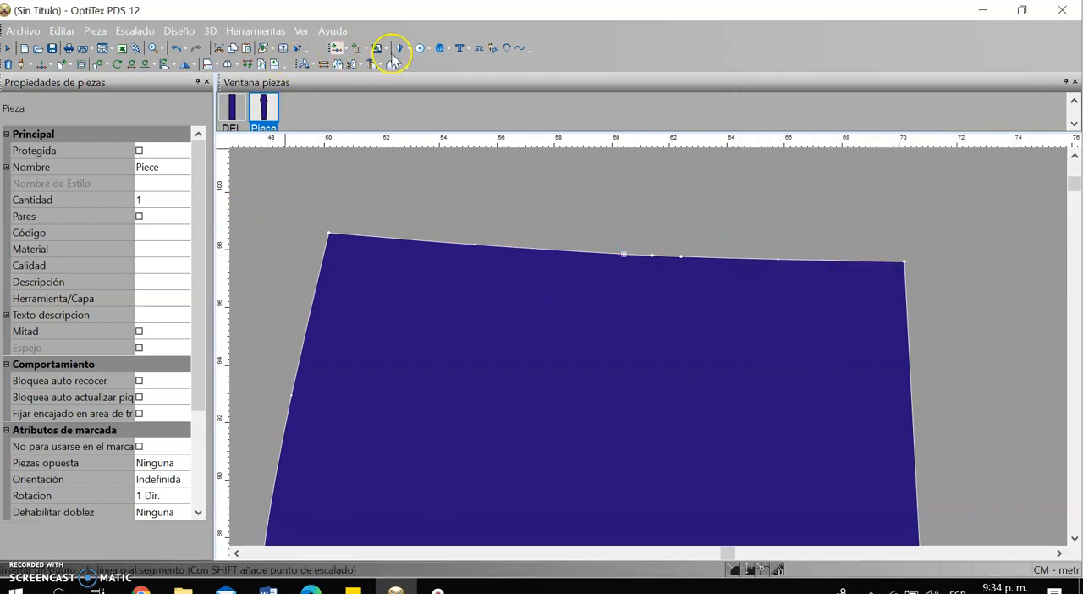
{"action": "left_click", "coordinate": [624, 255]}
{"action": "left_click", "coordinate": [681, 257]}
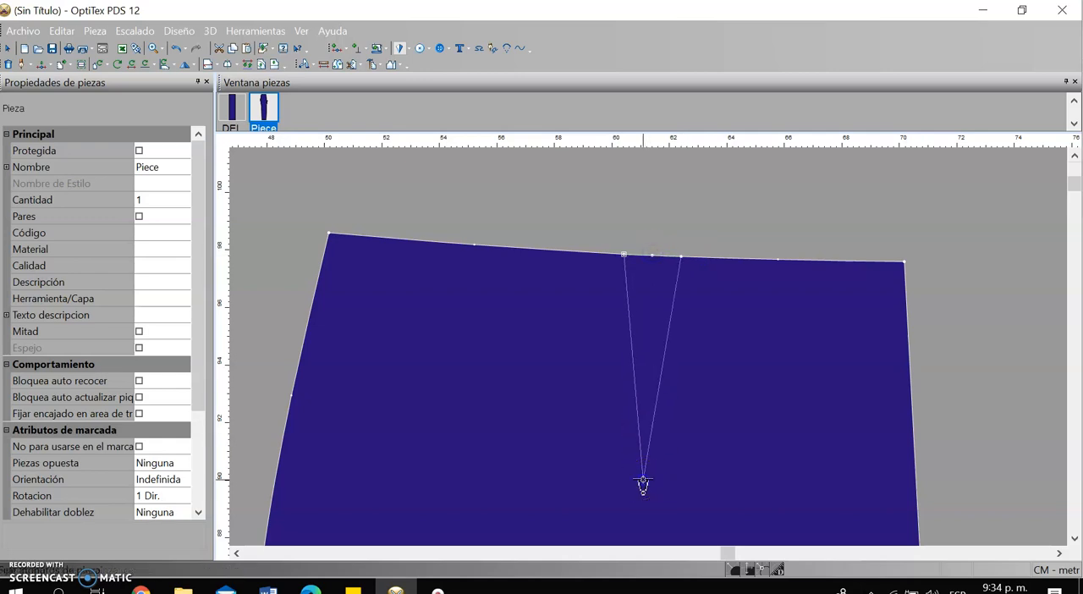
{"action": "left_click", "coordinate": [643, 483]}
{"action": "left_click", "coordinate": [912, 279]}
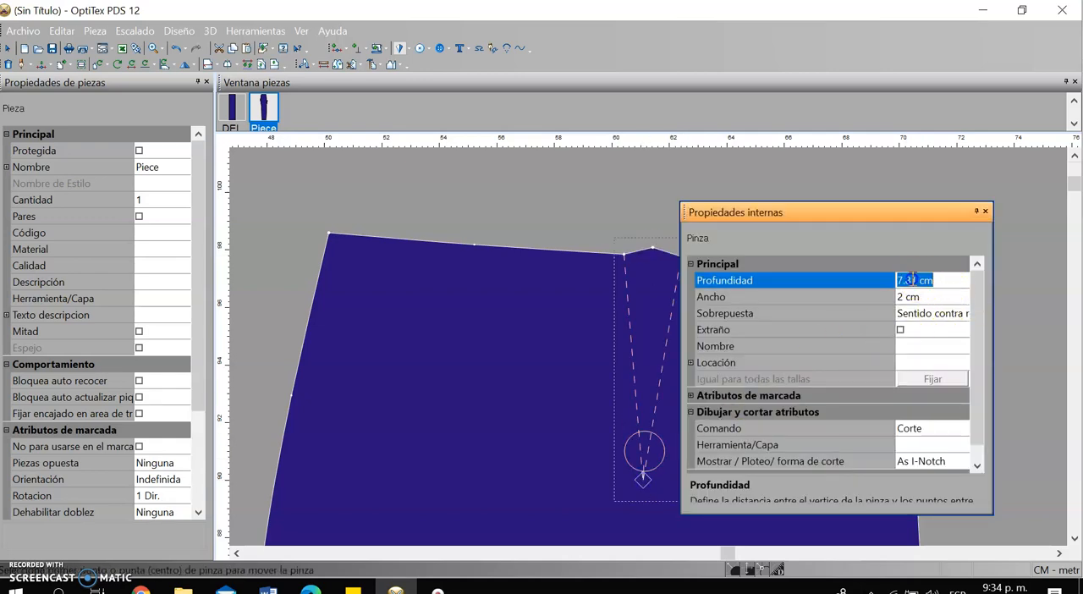
{"action": "type", "text": "9 cm"}
{"action": "key", "text": "Return"}
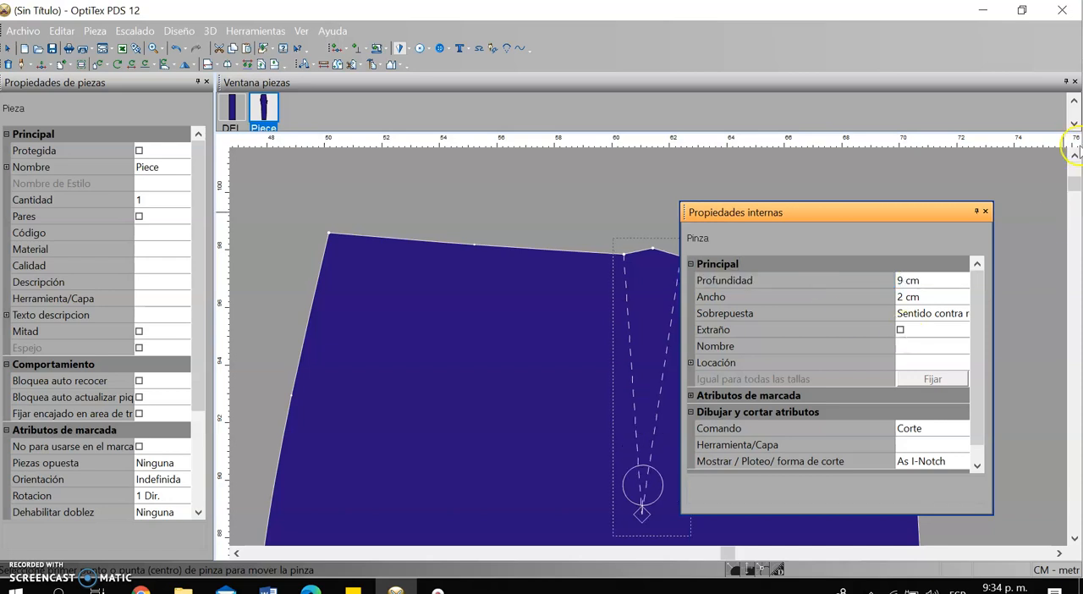
{"action": "left_click", "coordinate": [984, 211]}
Return to the selection tool and remove the leftover crotch-extension line from the new piece
{"action": "scroll", "coordinate": [825, 364], "scroll_direction": "down", "scroll_amount": 2}
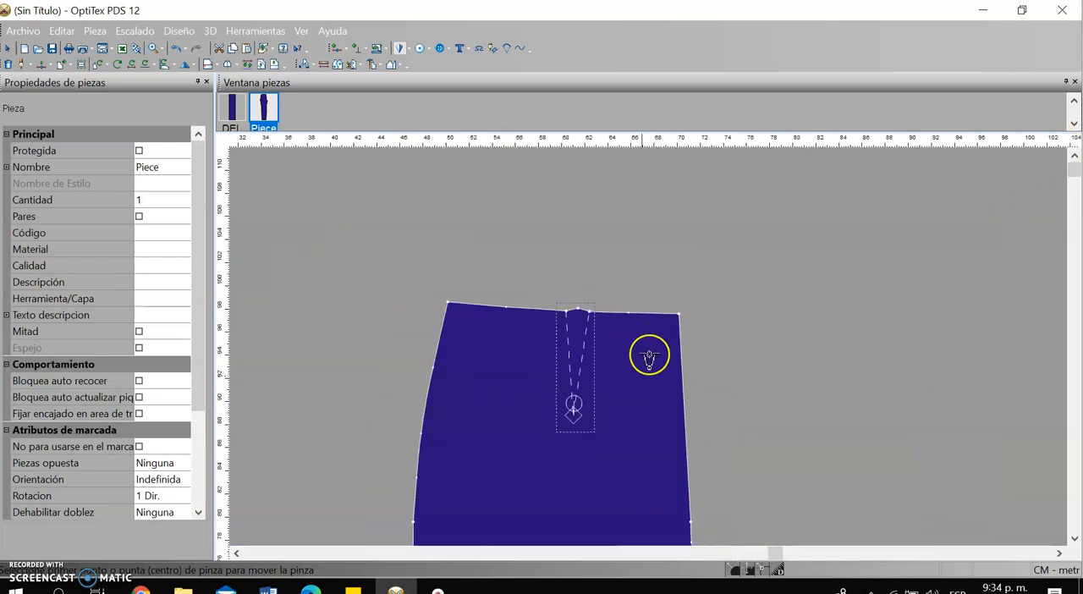
{"action": "scroll", "coordinate": [649, 357], "scroll_direction": "down", "scroll_amount": 2}
{"action": "scroll", "coordinate": [662, 350], "scroll_direction": "down", "scroll_amount": 2}
{"action": "right_click", "coordinate": [729, 259]}
{"action": "left_click", "coordinate": [793, 272]}
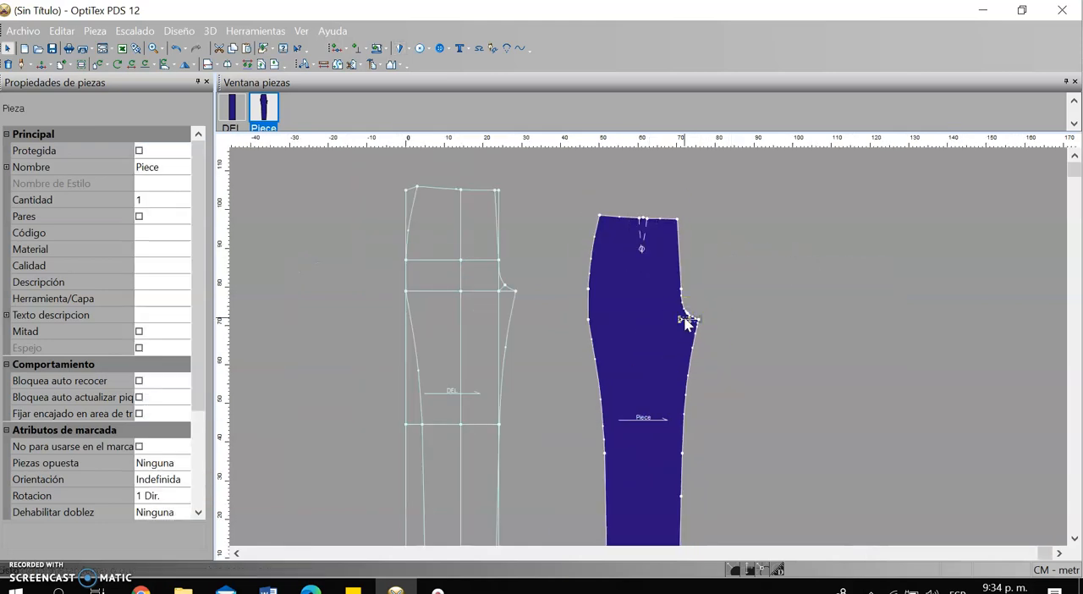
Move the finished trouser piece closer beside the DEL draft
{"action": "scroll", "coordinate": [654, 357], "scroll_direction": "down", "scroll_amount": 2}
{"action": "scroll", "coordinate": [649, 348], "scroll_direction": "up", "scroll_amount": 1}
{"action": "scroll", "coordinate": [649, 352], "scroll_direction": "up", "scroll_amount": 1}
{"action": "scroll", "coordinate": [651, 347], "scroll_direction": "down", "scroll_amount": 2}
{"action": "left_click_drag", "start_coordinate": [643, 312], "coordinate": [620, 304]}
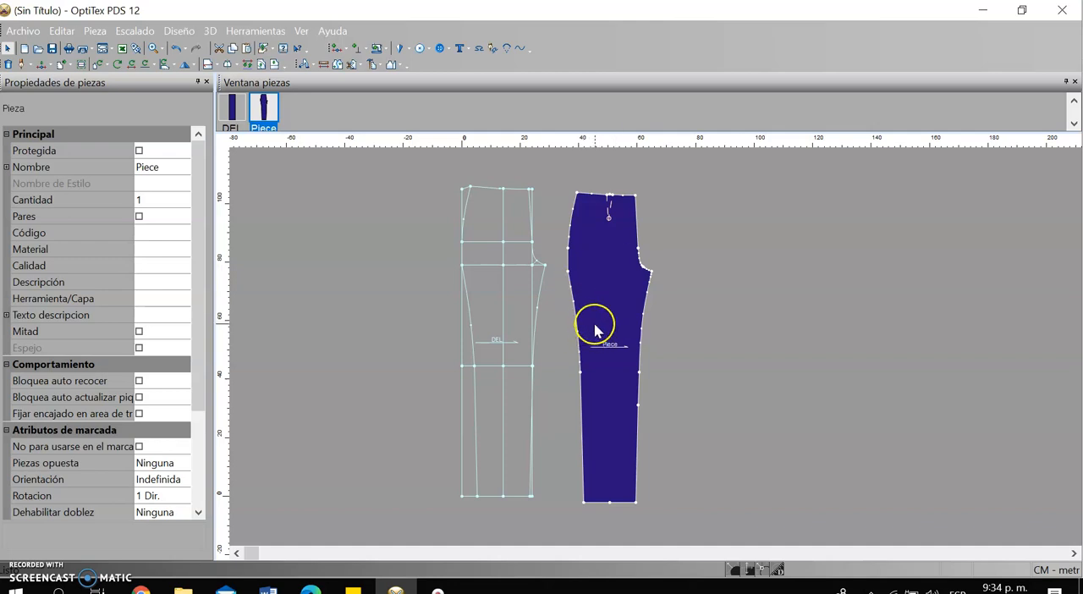
{"action": "scroll", "coordinate": [599, 370], "scroll_direction": "up", "scroll_amount": 1}
{"action": "scroll", "coordinate": [662, 338], "scroll_direction": "down", "scroll_amount": 1}
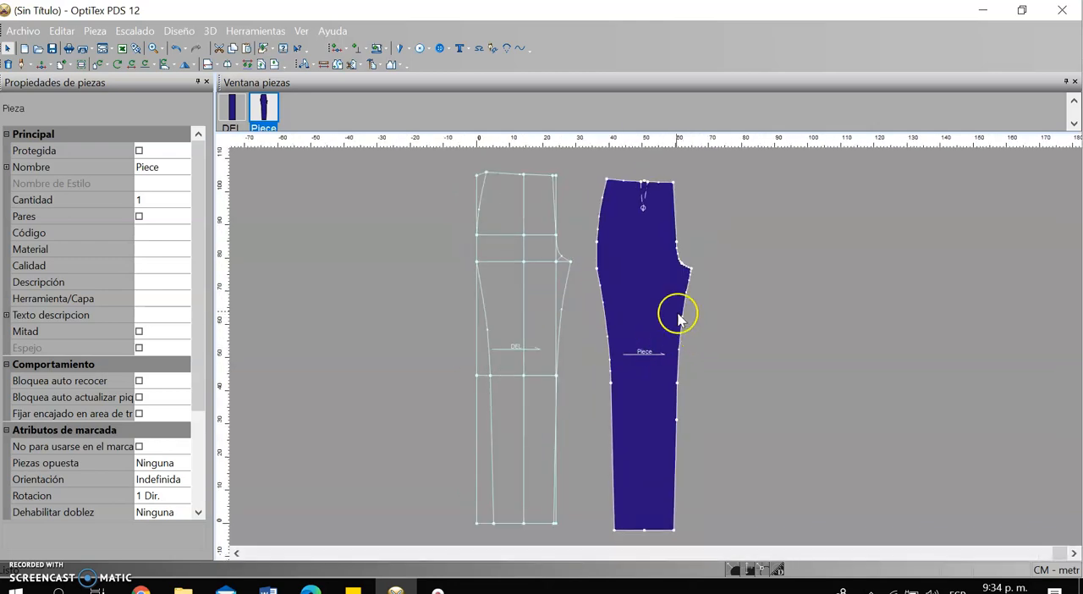